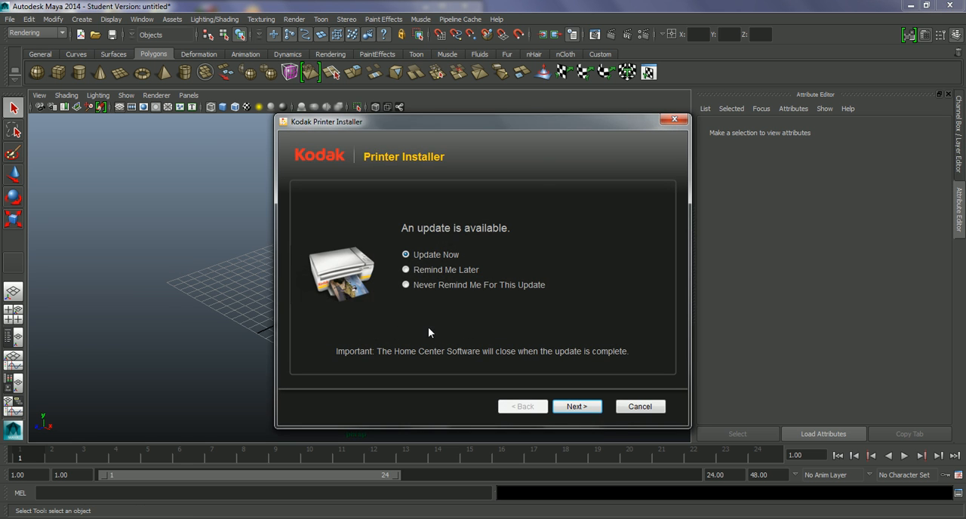
# Cancel the Kodak printer update and confirm quitting its installer.
pyautogui.click(640, 406)
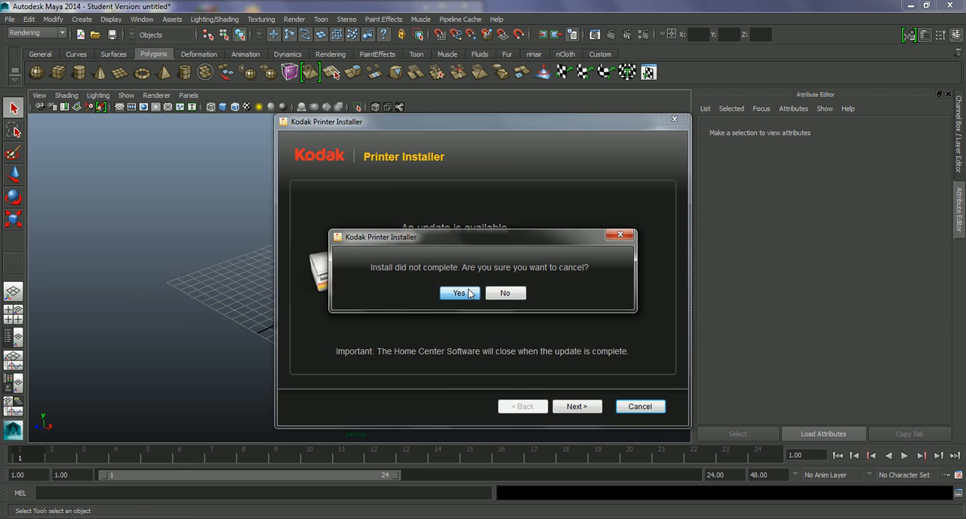
pyautogui.click(460, 293)
# Create a polygon sphere at the centre of the grid and display it shaded.
pyautogui.keyDown('alt'); pyautogui.moveTo(365, 304); pyautogui.dragTo(415, 261); pyautogui.keyUp('alt')
pyautogui.click(37, 78)
pyautogui.press('r')
pyautogui.press('w')
pyautogui.keyDown('alt'); pyautogui.moveTo(410, 317); pyautogui.dragTo(384, 300); pyautogui.keyUp('alt')
pyautogui.press('5')
pyautogui.keyDown('alt'); pyautogui.moveTo(384, 300); pyautogui.dragTo(511, 385, button='right'); pyautogui.keyUp('alt')
# Raise the sphere about 2.9 units in Y so that it rests on the grid.
pyautogui.keyDown('alt'); pyautogui.moveTo(428, 307); pyautogui.dragTo(428, 317, button='middle'); pyautogui.keyUp('alt')
pyautogui.moveTo(383, 274); pyautogui.dragTo(396, 204)
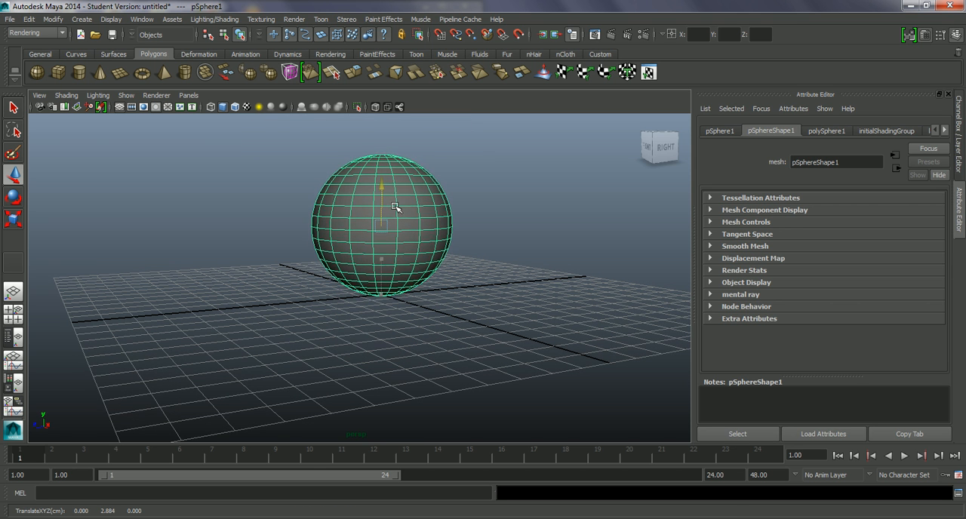
pyautogui.keyDown('alt'); pyautogui.moveTo(442, 306); pyautogui.dragTo(402, 280); pyautogui.keyUp('alt')
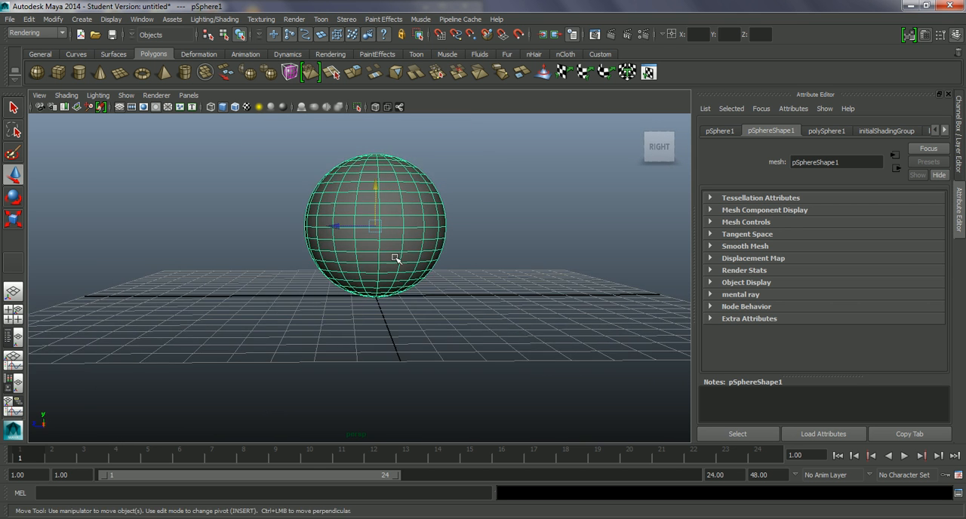
pyautogui.moveTo(376, 207); pyautogui.dragTo(376, 206)
# Move the sphere along X to the grid's negative X edge.
pyautogui.keyDown('alt'); pyautogui.moveTo(366, 249); pyautogui.dragTo(448, 319); pyautogui.keyUp('alt')
pyautogui.keyDown('alt'); pyautogui.moveTo(448, 320); pyautogui.dragTo(397, 328, button='right'); pyautogui.keyUp('alt')
pyautogui.keyDown('alt'); pyautogui.moveTo(397, 328); pyautogui.dragTo(420, 291); pyautogui.keyUp('alt')
pyautogui.moveTo(412, 257); pyautogui.dragTo(274, 251)
pyautogui.keyDown('alt'); pyautogui.moveTo(387, 291); pyautogui.dragTo(384, 320); pyautogui.keyUp('alt')
pyautogui.keyDown('alt'); pyautogui.moveTo(367, 321); pyautogui.dragTo(374, 323, button='middle'); pyautogui.keyUp('alt')
pyautogui.moveTo(381, 336)
pyautogui.keyDown('alt'); pyautogui.mouseDown()
pyautogui.moveTo(370, 324)
pyautogui.moveTo(403, 328)
pyautogui.moveTo(388, 323)
pyautogui.moveTo(395, 334)
pyautogui.mouseUp(); pyautogui.keyUp('alt')
pyautogui.moveTo(335, 280); pyautogui.dragTo(320, 273)
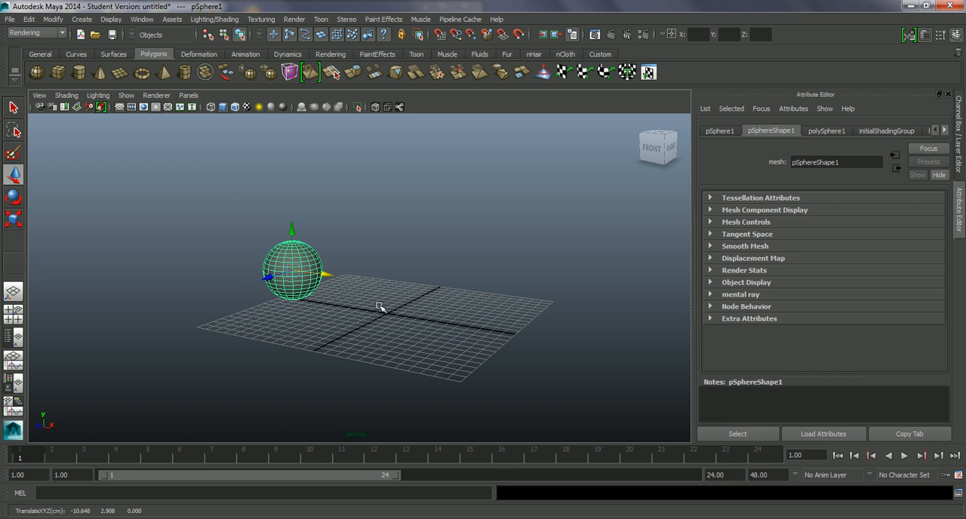
# Freeze the sphere's transformations and show its channel values.
pyautogui.click(53, 18)
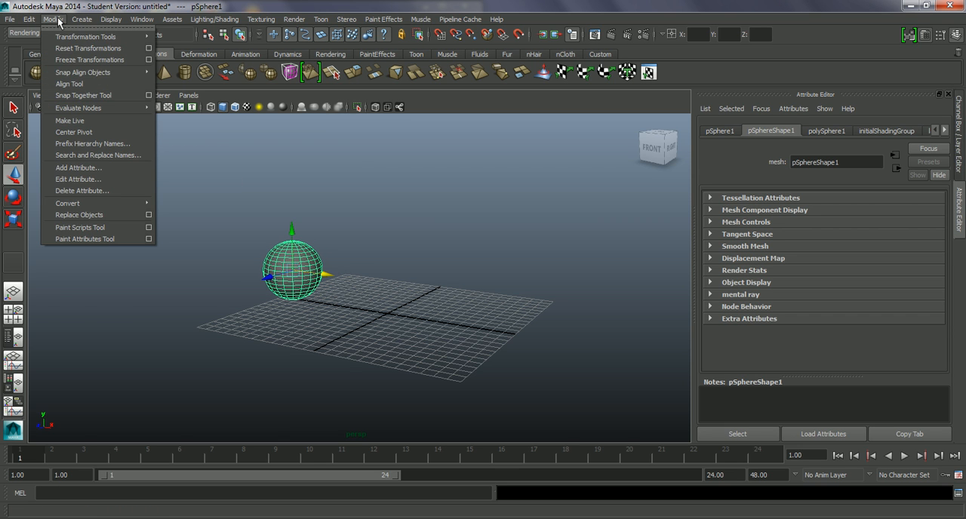
pyautogui.click(82, 60)
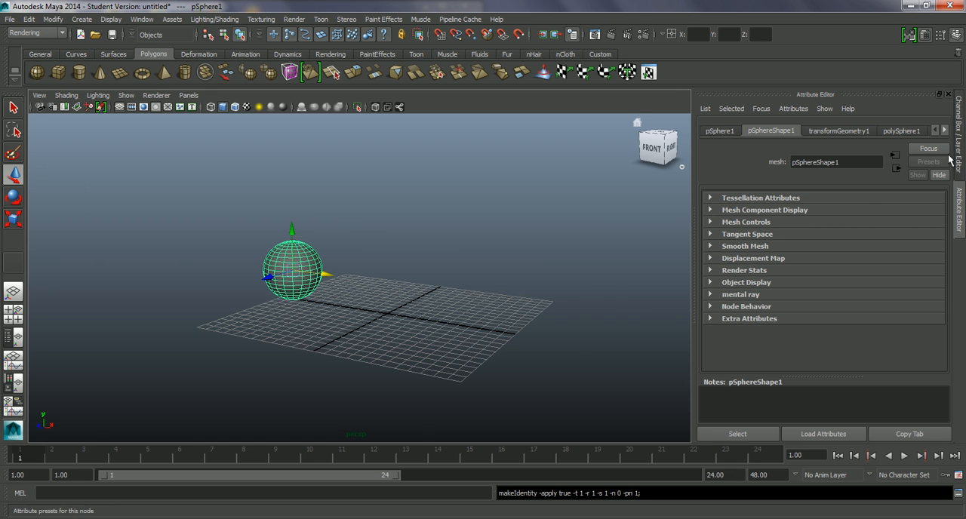
pyautogui.click(959, 132)
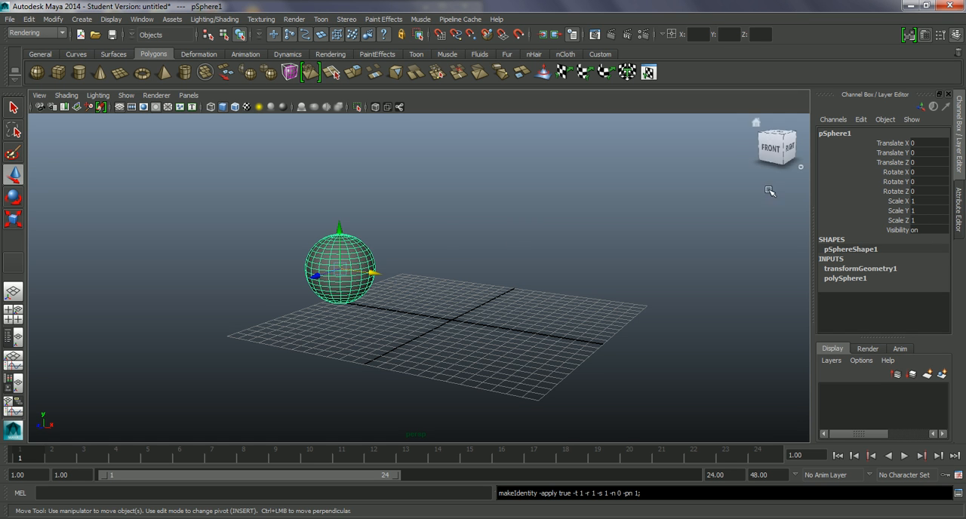
# Move the sphere about 16.8 in X and 6.8 in Y, and reset Translate X, Y and Z to 0.
pyautogui.keyDown('alt'); pyautogui.moveTo(427, 274); pyautogui.dragTo(429, 277); pyautogui.keyUp('alt')
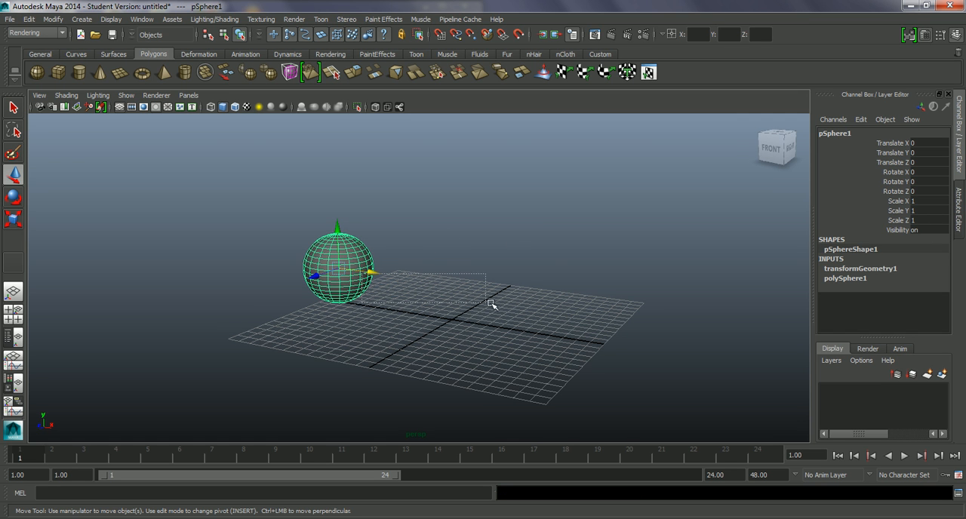
pyautogui.moveTo(367, 271); pyautogui.dragTo(570, 281)
pyautogui.moveTo(533, 249); pyautogui.dragTo(533, 158)
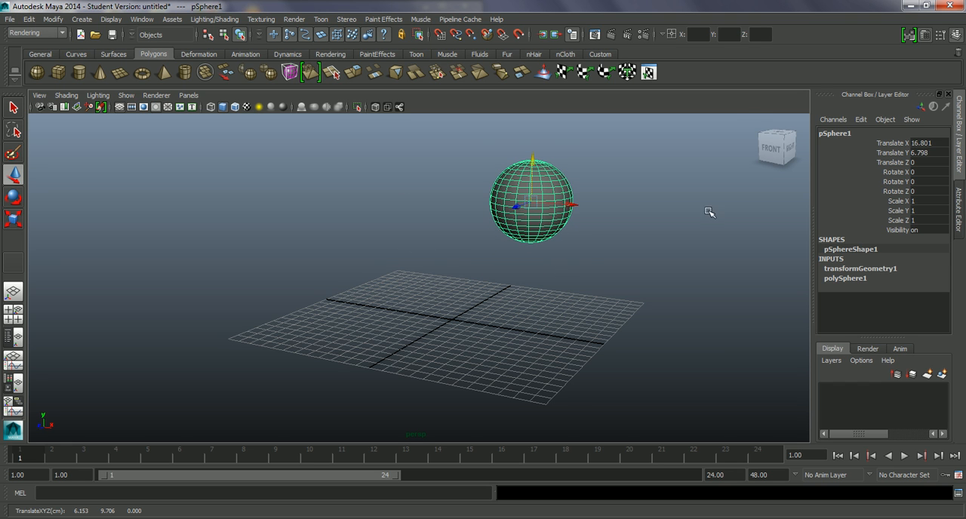
pyautogui.moveTo(939, 143); pyautogui.dragTo(934, 162)
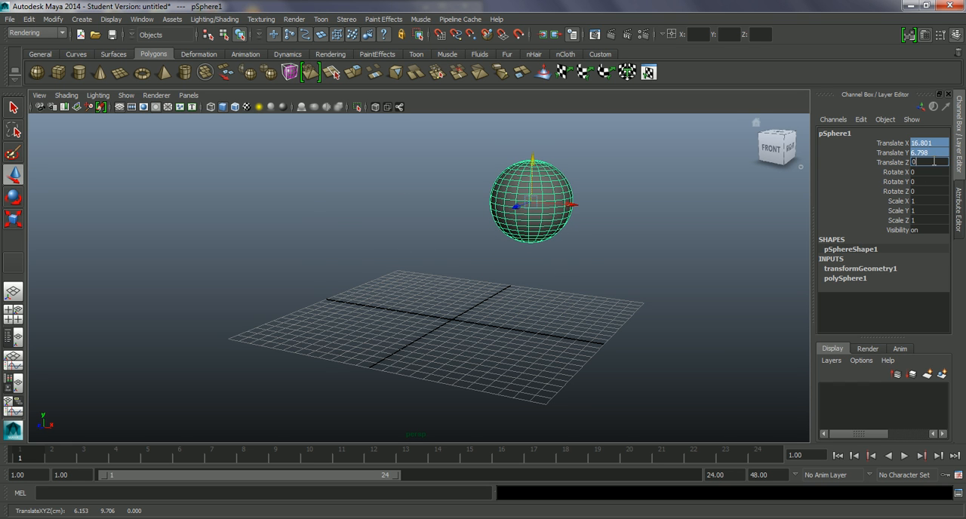
pyautogui.write('0')
pyautogui.press('Return')
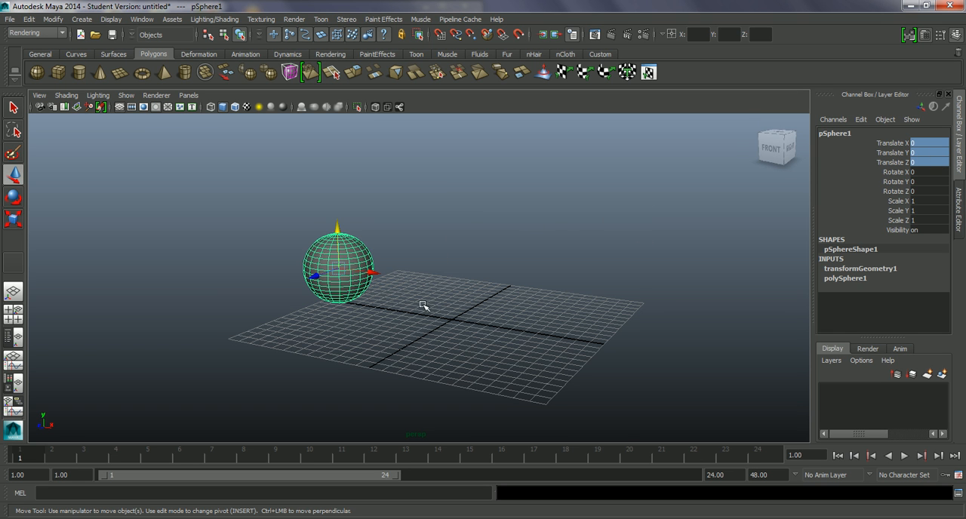
# Raise the sphere above the grid to a Translate Y of about 10.5 and deselect it.
pyautogui.keyDown('alt'); pyautogui.moveTo(421, 315); pyautogui.dragTo(401, 333, button='middle'); pyautogui.keyUp('alt')
pyautogui.keyDown('alt'); pyautogui.moveTo(382, 328); pyautogui.dragTo(385, 325); pyautogui.keyUp('alt')
pyautogui.moveTo(317, 261); pyautogui.dragTo(298, 135)
pyautogui.keyDown('alt'); pyautogui.moveTo(425, 302); pyautogui.dragTo(401, 274, button='right'); pyautogui.keyUp('alt')
pyautogui.keyDown('alt'); pyautogui.moveTo(401, 275); pyautogui.dragTo(398, 303, button='middle'); pyautogui.keyUp('alt')
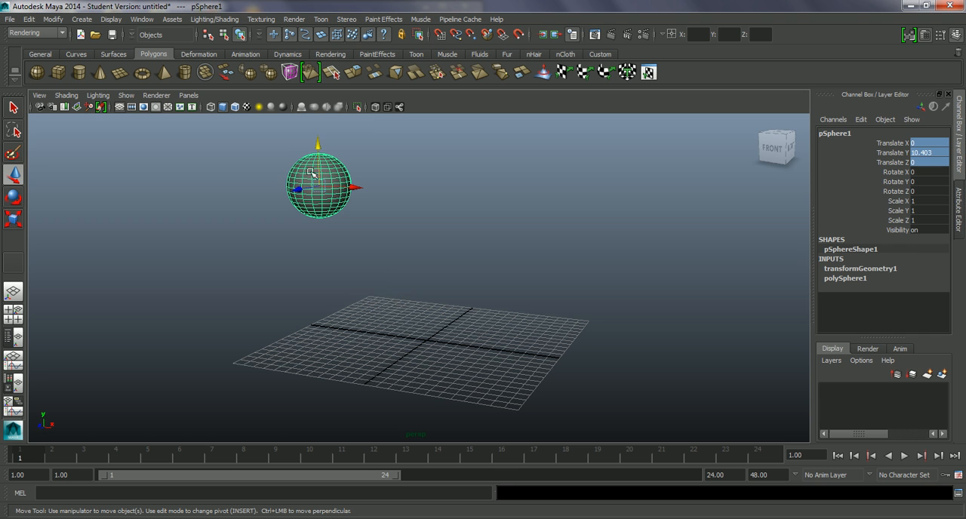
pyautogui.moveTo(318, 160); pyautogui.dragTo(317, 164)
pyautogui.keyDown('alt'); pyautogui.moveTo(460, 287); pyautogui.dragTo(444, 305); pyautogui.keyUp('alt')
pyautogui.click(444, 356)
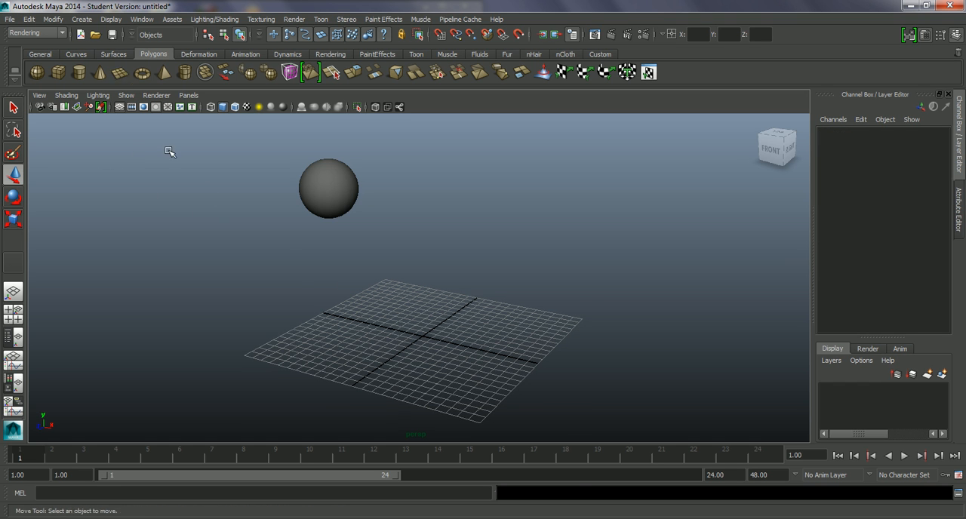
# Create a polygon plane at the origin and scale it into a large ground, about 107 in X and 64 in Z.
pyautogui.click(121, 75)
pyautogui.keyDown('alt'); pyautogui.moveTo(445, 341); pyautogui.dragTo(767, 125); pyautogui.keyUp('alt')
pyautogui.press('r')
pyautogui.moveTo(460, 353); pyautogui.dragTo(487, 382)
pyautogui.moveTo(380, 353); pyautogui.dragTo(365, 360)
pyautogui.keyDown('alt'); pyautogui.moveTo(447, 336); pyautogui.dragTo(508, 326); pyautogui.keyUp('alt')
pyautogui.click(518, 224)
pyautogui.click(500, 311)
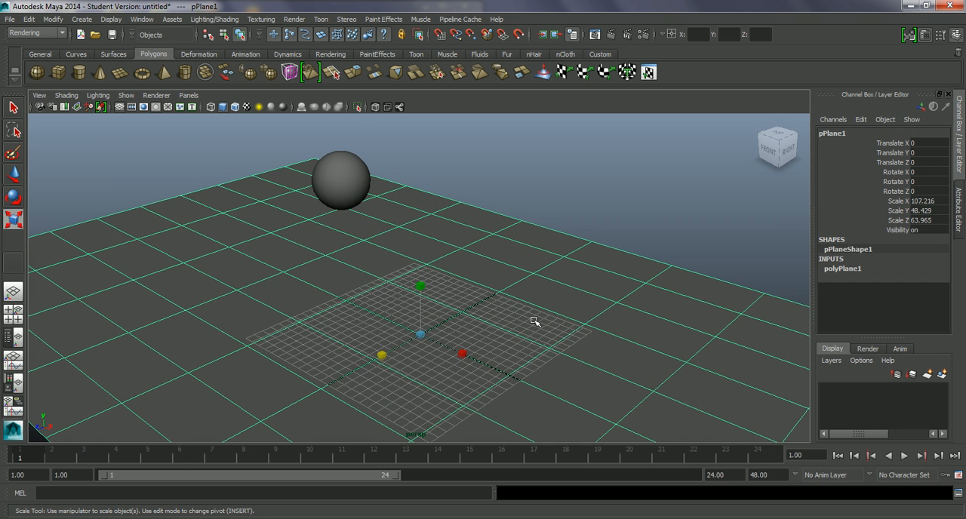
# Set the plane's Subdivisions Width and Subdivisions Height to 1 and deselect it.
pyautogui.click(858, 269)
pyautogui.moveTo(931, 299); pyautogui.dragTo(924, 309)
pyautogui.doubleClick(924, 308)
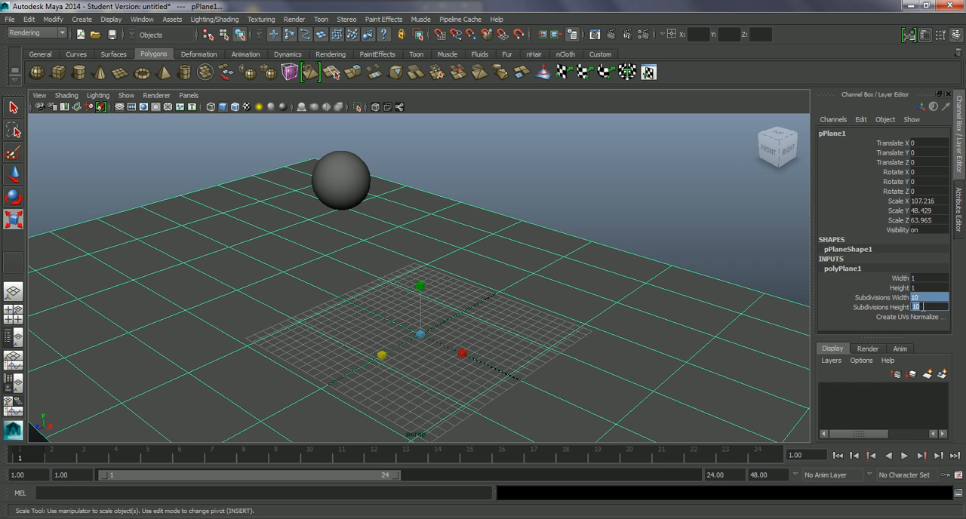
pyautogui.write('1')
pyautogui.press('Return')
pyautogui.keyDown('alt'); pyautogui.moveTo(502, 275); pyautogui.dragTo(499, 266); pyautogui.keyUp('alt')
pyautogui.keyDown('alt'); pyautogui.moveTo(499, 298); pyautogui.dragTo(462, 252, button='right'); pyautogui.keyUp('alt')
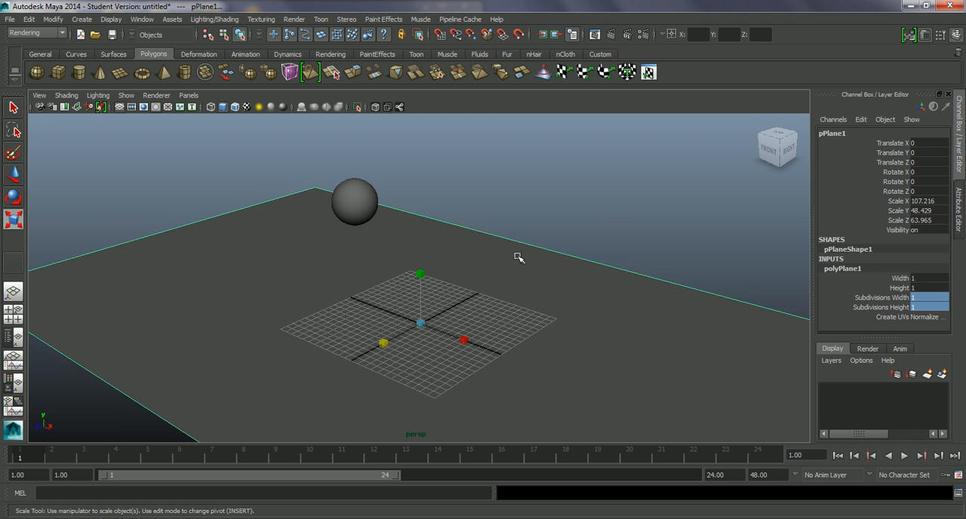
pyautogui.click(666, 199)
# Move the sphere along X toward one end of the ground plane, to a Translate X of about -27.8.
pyautogui.keyDown('alt'); pyautogui.moveTo(476, 308); pyautogui.dragTo(481, 301); pyautogui.keyUp('alt')
pyautogui.click(368, 208)
pyautogui.keyDown('alt'); pyautogui.moveTo(415, 258); pyautogui.dragTo(434, 268); pyautogui.keyUp('alt')
pyautogui.keyDown('alt'); pyautogui.moveTo(434, 268); pyautogui.dragTo(374, 286, button='middle'); pyautogui.keyUp('alt')
pyautogui.scroll(2, 376, 270)
pyautogui.keyDown('alt'); pyautogui.moveTo(375, 302); pyautogui.dragTo(382, 305); pyautogui.keyUp('alt')
pyautogui.keyDown('alt'); pyautogui.moveTo(384, 304); pyautogui.dragTo(423, 300, button='middle'); pyautogui.keyUp('alt')
pyautogui.scroll(-3, 398, 304)
pyautogui.scroll(-2, 397, 303)
pyautogui.press('w')
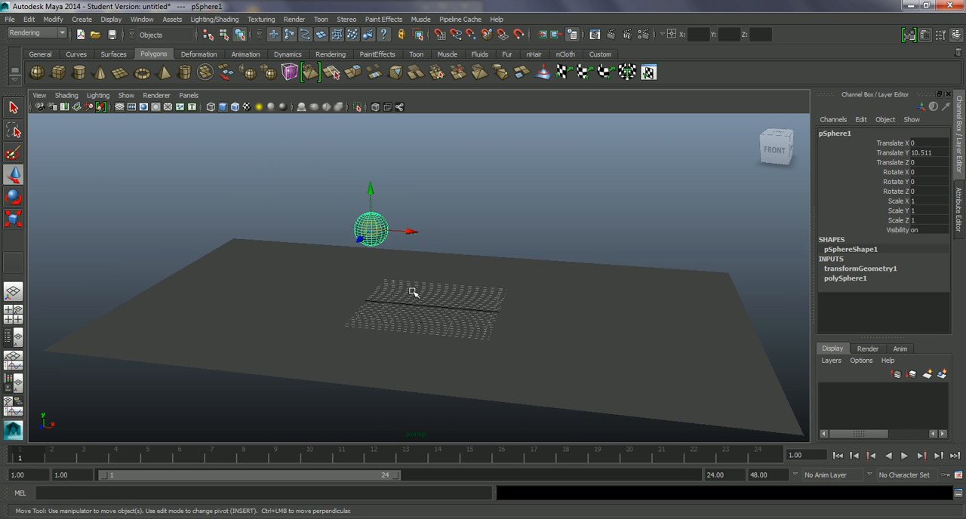
pyautogui.keyDown('alt'); pyautogui.moveTo(397, 290); pyautogui.dragTo(403, 289); pyautogui.keyUp('alt')
pyautogui.moveTo(404, 231); pyautogui.dragTo(307, 280)
pyautogui.keyDown('alt'); pyautogui.moveTo(319, 286); pyautogui.dragTo(316, 288, button='middle'); pyautogui.keyUp('alt')
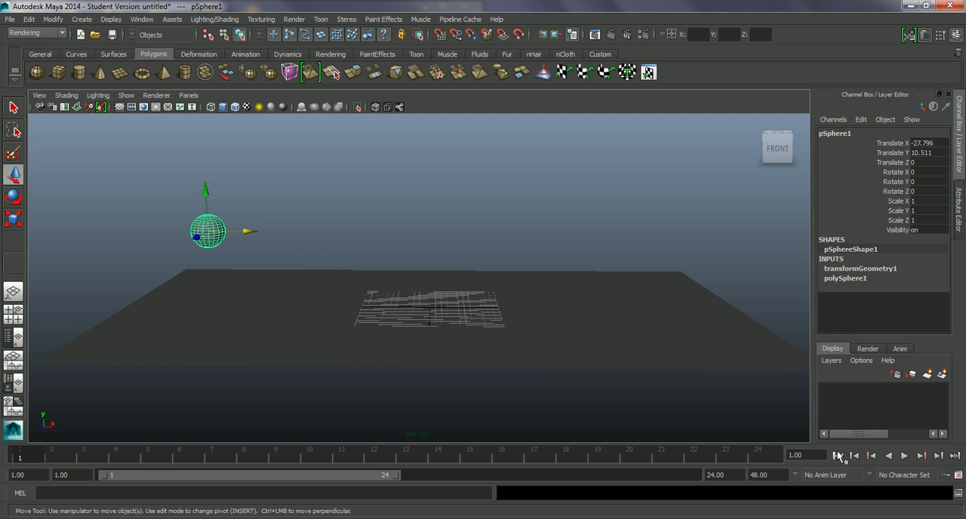
# Check the Time Slider preferences for a playback speed of Real-time [24 fps] and save them.
pyautogui.click(958, 477)
pyautogui.moveTo(352, 88); pyautogui.dragTo(385, 49)
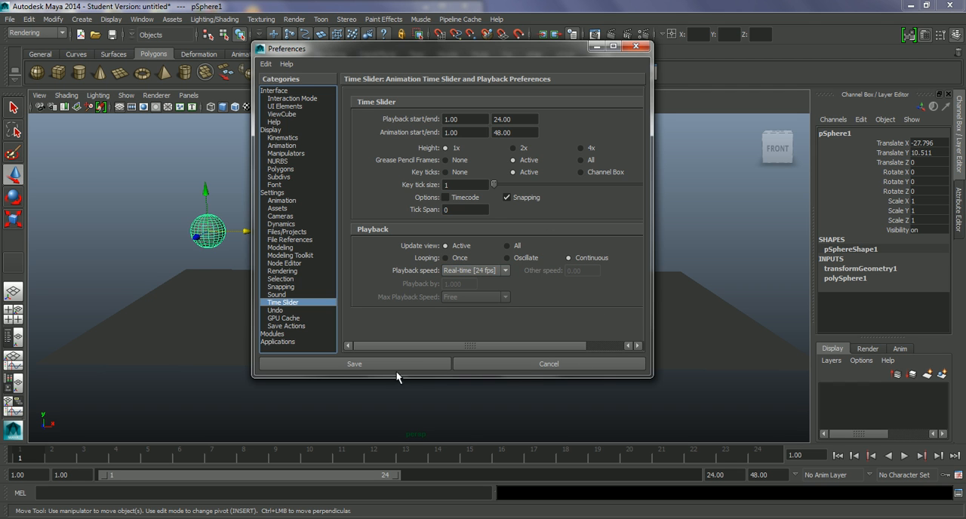
pyautogui.click(372, 363)
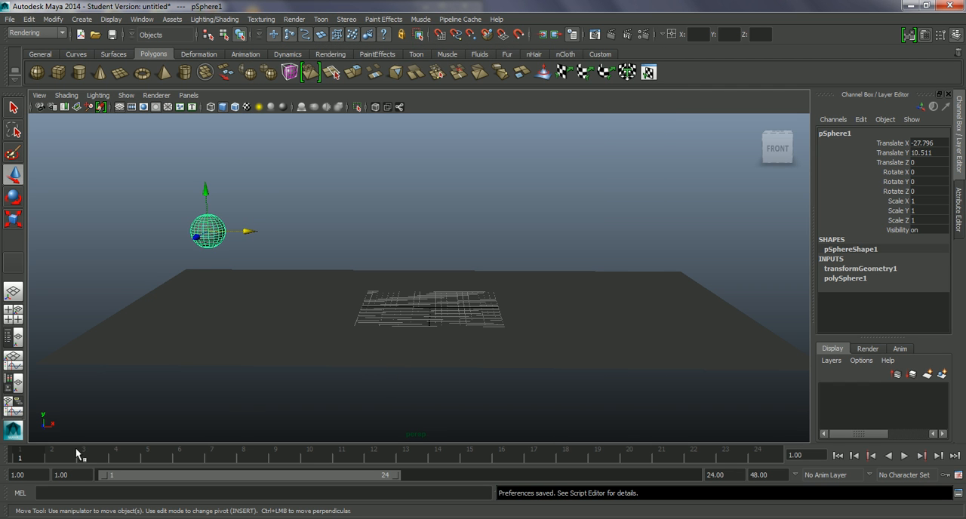
# Play and stop the timeline, try keying all of the sphere's channels at frame 1, and undo the key.
pyautogui.hotkey('alt', 'v')
pyautogui.hotkey('alt', 'v')
pyautogui.press('s')
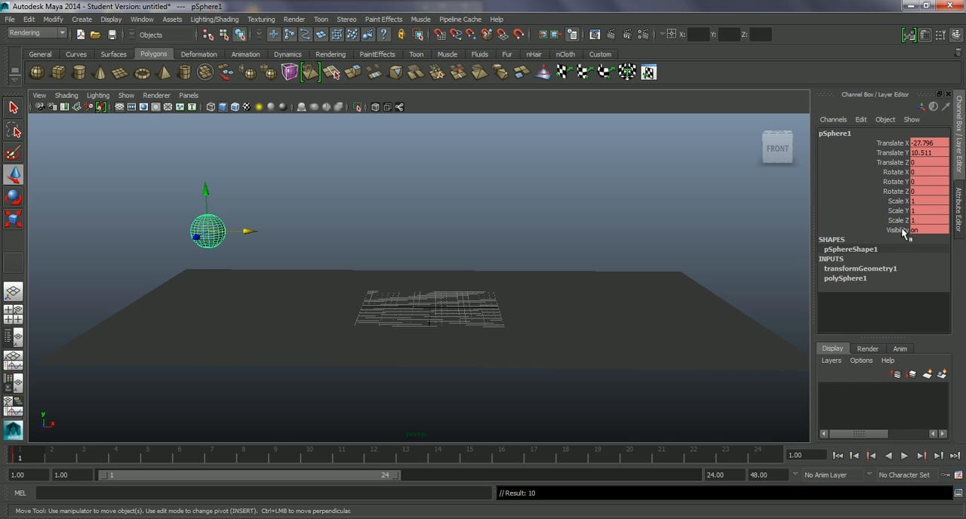
pyautogui.hotkey('ctrl', 'z')
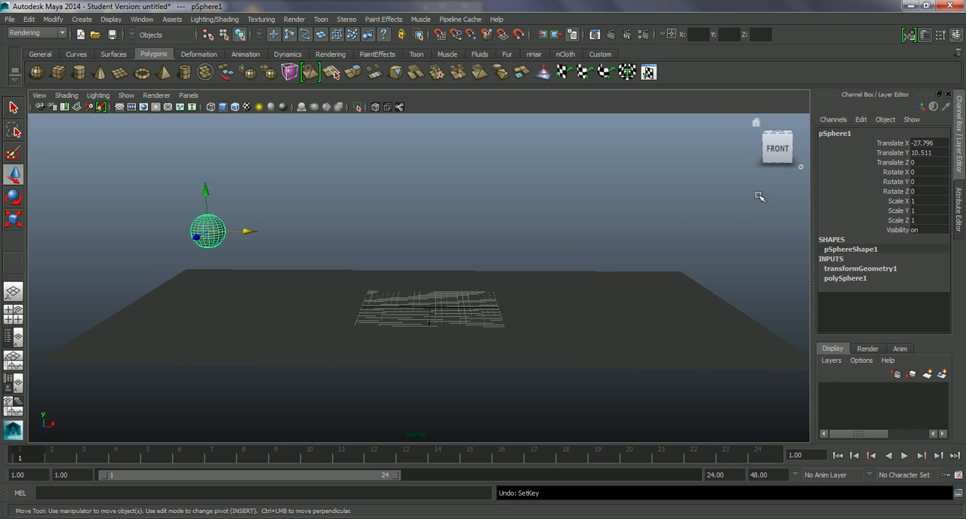
pyautogui.moveTo(901, 144); pyautogui.dragTo(898, 221)
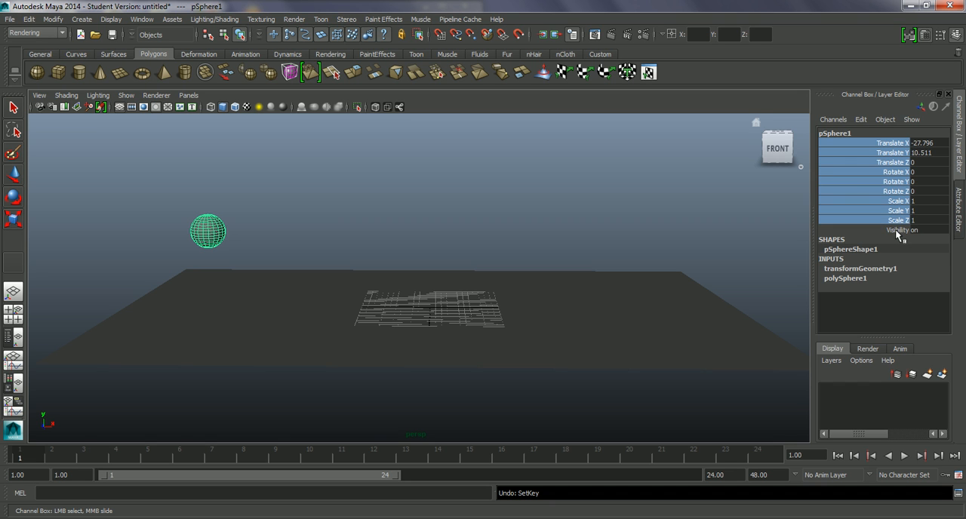
pyautogui.click(878, 155)
pyautogui.moveTo(885, 145); pyautogui.dragTo(898, 221)
pyautogui.click(896, 176)
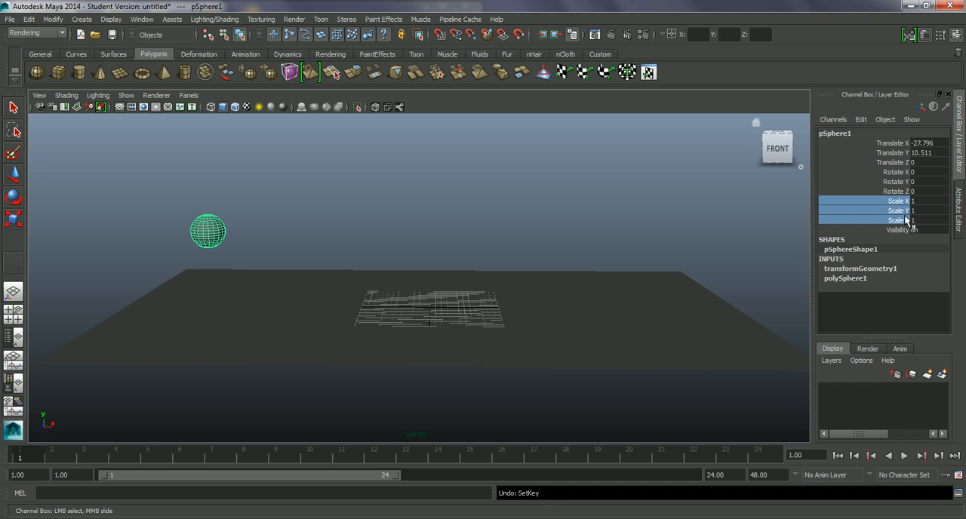
pyautogui.keyDown('ctrl'); pyautogui.click(894, 163); pyautogui.keyUp('ctrl')
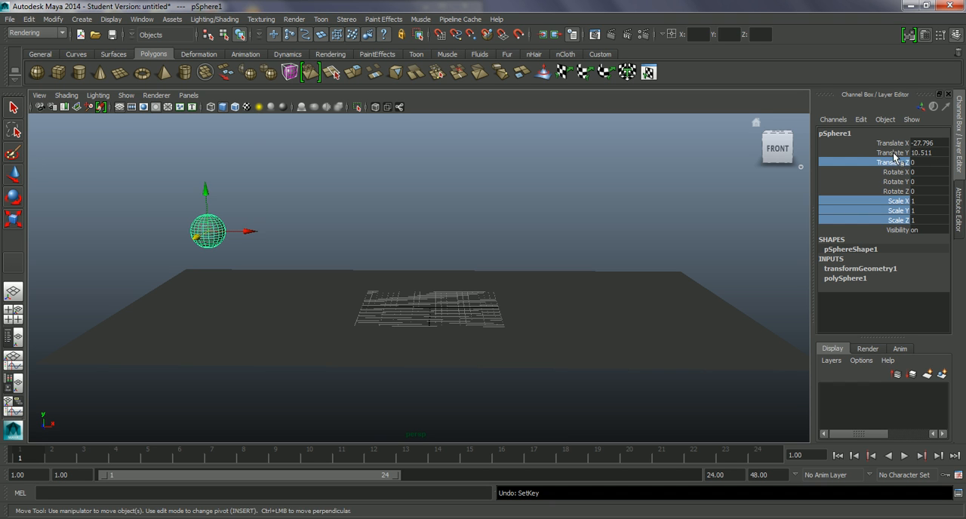
pyautogui.keyDown('ctrl'); pyautogui.click(895, 153); pyautogui.keyUp('ctrl')
pyautogui.keyDown('ctrl'); pyautogui.click(895, 144); pyautogui.keyUp('ctrl')
pyautogui.click(886, 175)
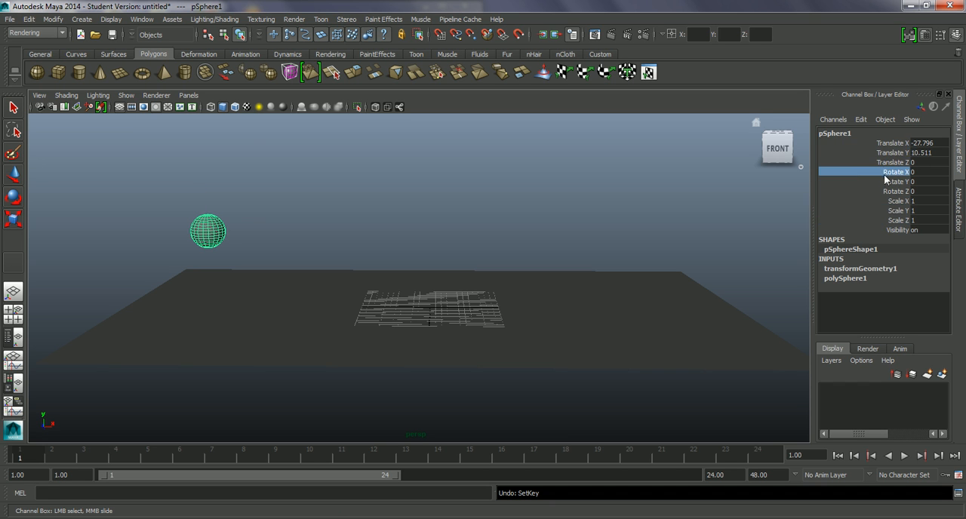
# Key only the sphere's translate, rotate and scale channels at frame 1, leaving out Visibility.
pyautogui.moveTo(890, 144); pyautogui.dragTo(899, 221)
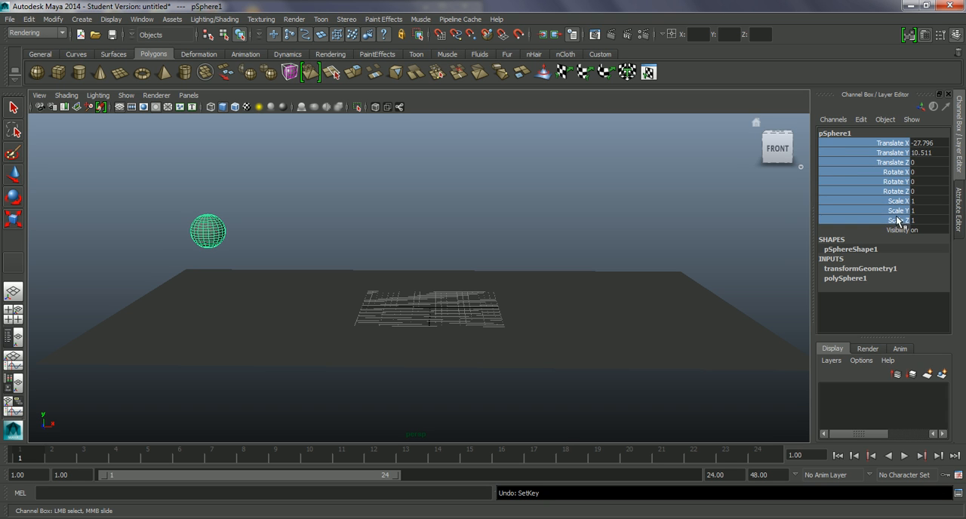
pyautogui.rightClick(885, 149)
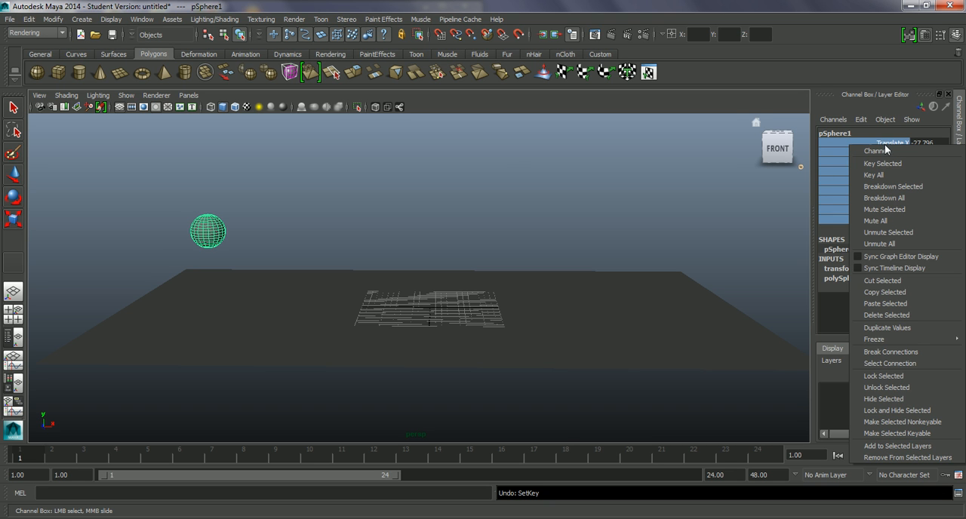
pyautogui.click(898, 167)
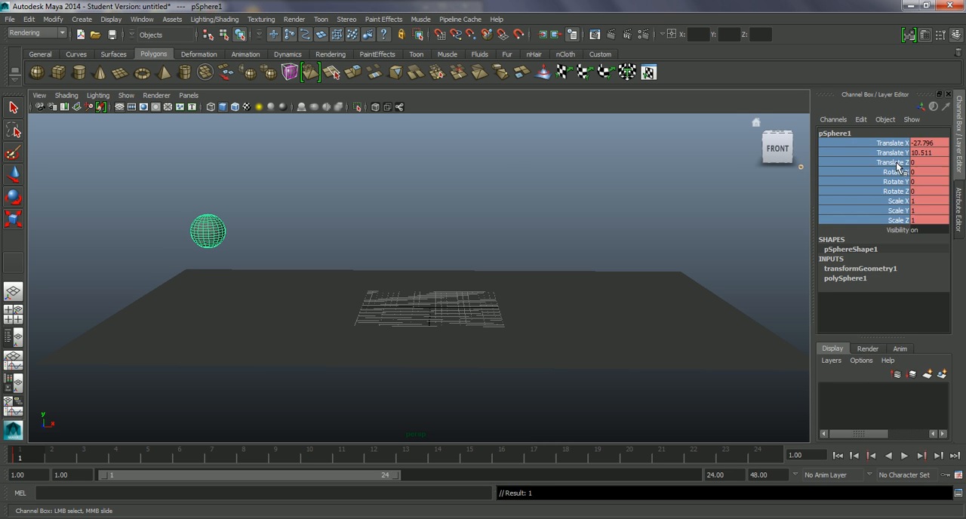
# Go to frame 8 and set the sphere's Translate Y to 0 to place it on the ground plane.
pyautogui.moveTo(33, 455); pyautogui.dragTo(182, 463)
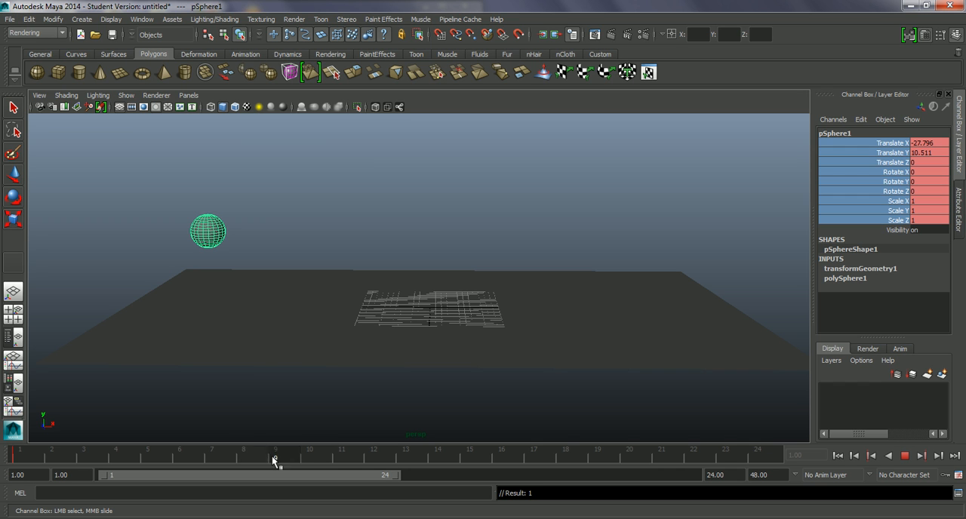
pyautogui.moveTo(256, 455); pyautogui.dragTo(254, 453)
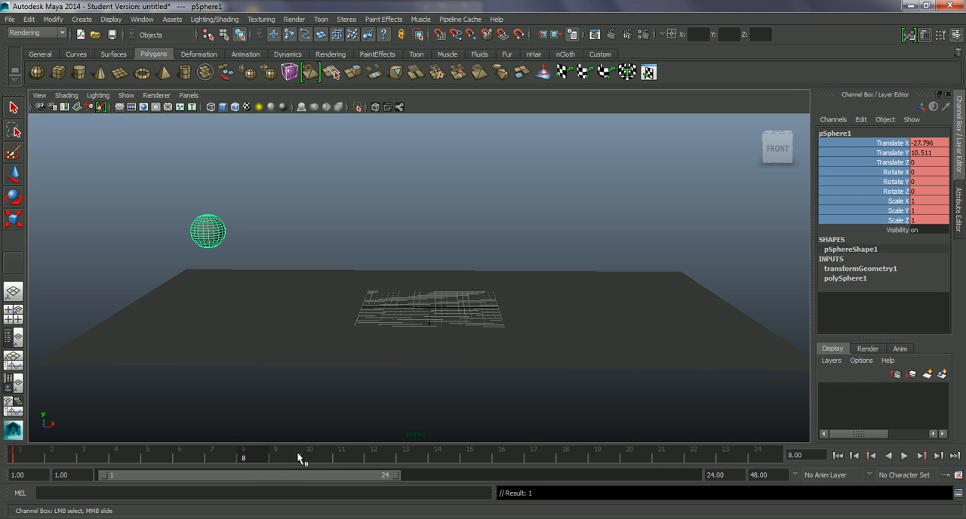
pyautogui.keyDown('alt'); pyautogui.moveTo(321, 375); pyautogui.dragTo(321, 370); pyautogui.keyUp('alt')
pyautogui.keyDown('alt'); pyautogui.moveTo(306, 349); pyautogui.dragTo(306, 350); pyautogui.keyUp('alt')
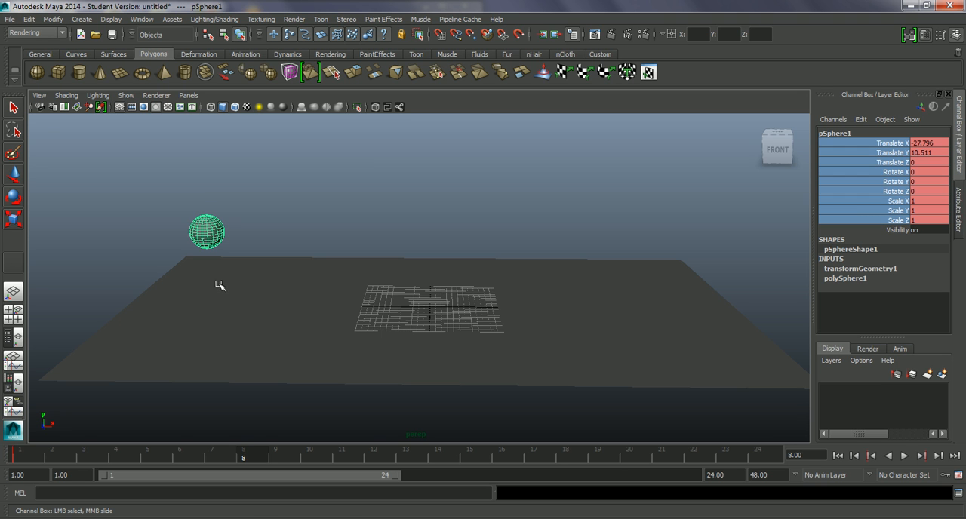
pyautogui.press('w')
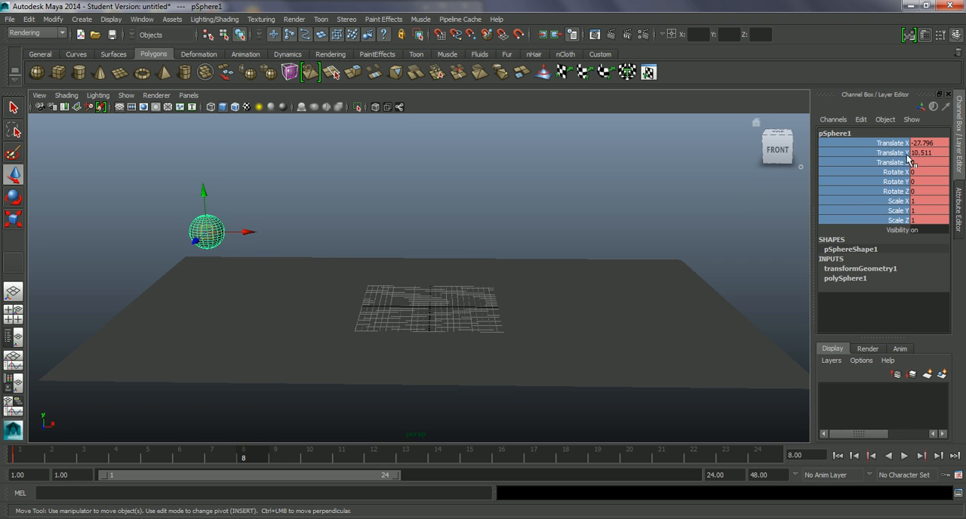
pyautogui.click(933, 152)
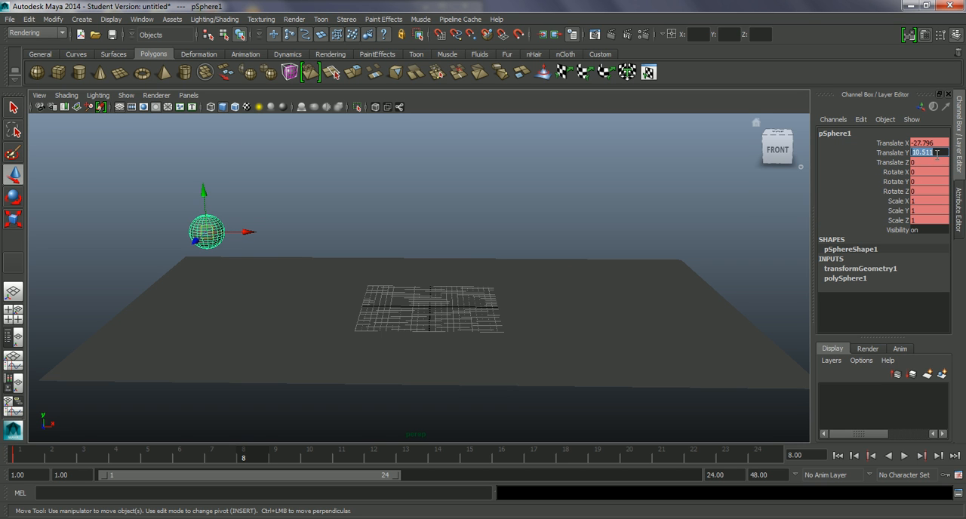
pyautogui.write('0')
pyautogui.press('Return')
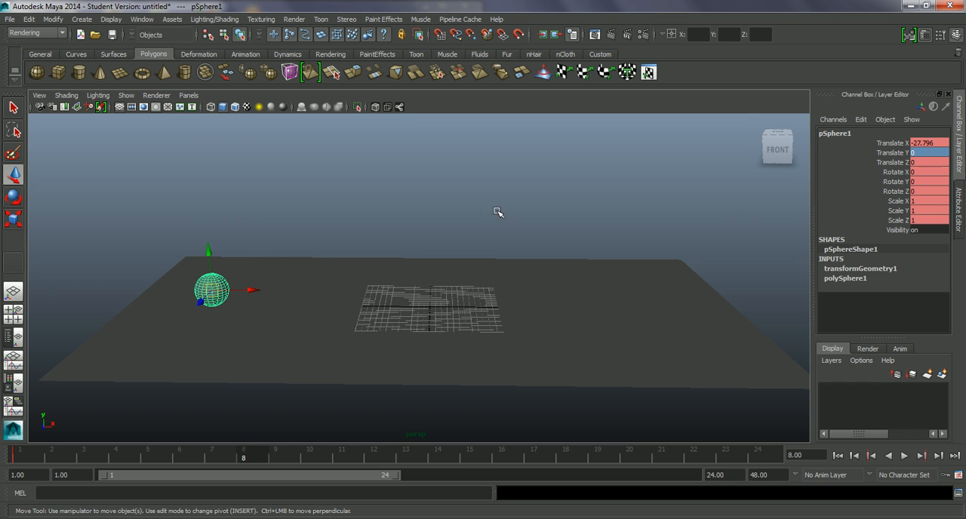
# Move the sphere forward along X to about -13.4 at frame 8 and key its translate, rotate and scale channels.
pyautogui.moveTo(254, 290); pyautogui.dragTo(324, 300)
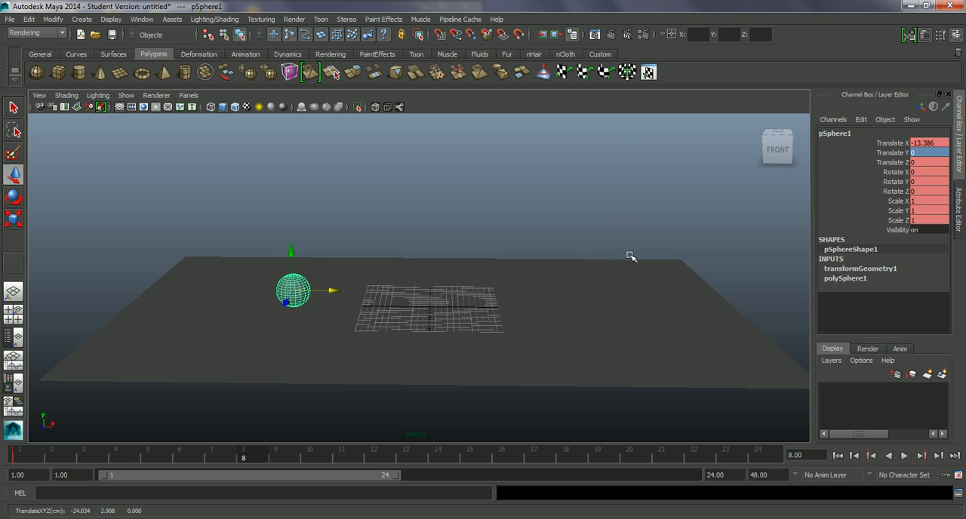
pyautogui.moveTo(894, 143); pyautogui.dragTo(906, 220)
pyautogui.rightClick(894, 145)
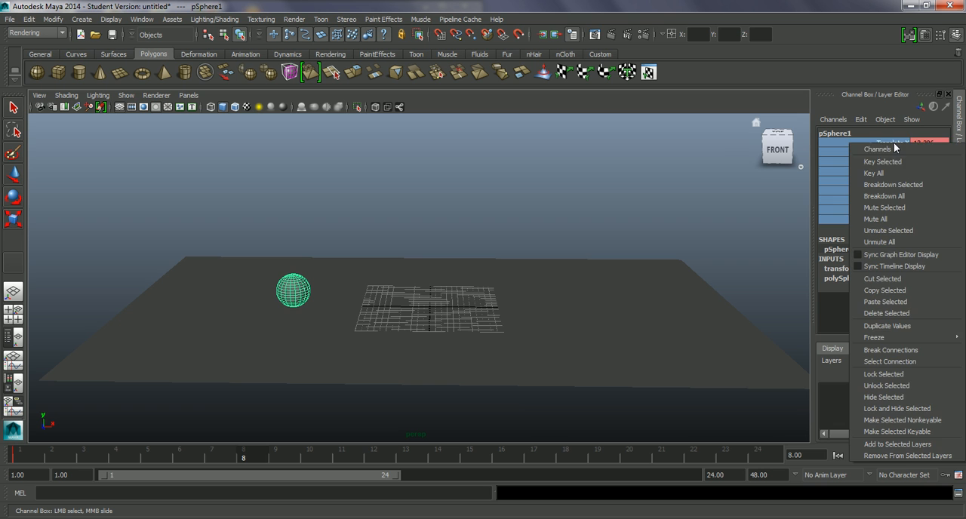
pyautogui.click(900, 162)
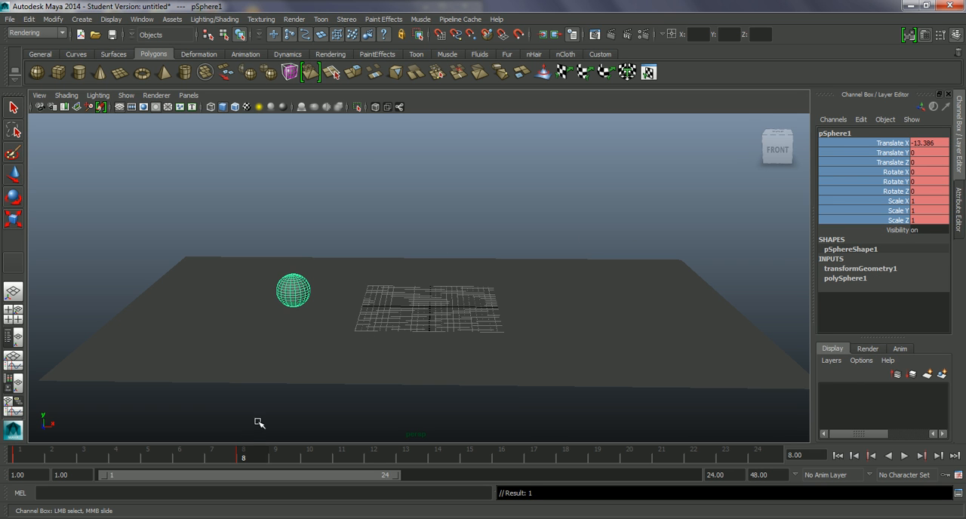
# Play back the drop from frame 1 to frame 8, viewing it from a lower angle, and stop the playback.
pyautogui.hotkey('alt', 'v')
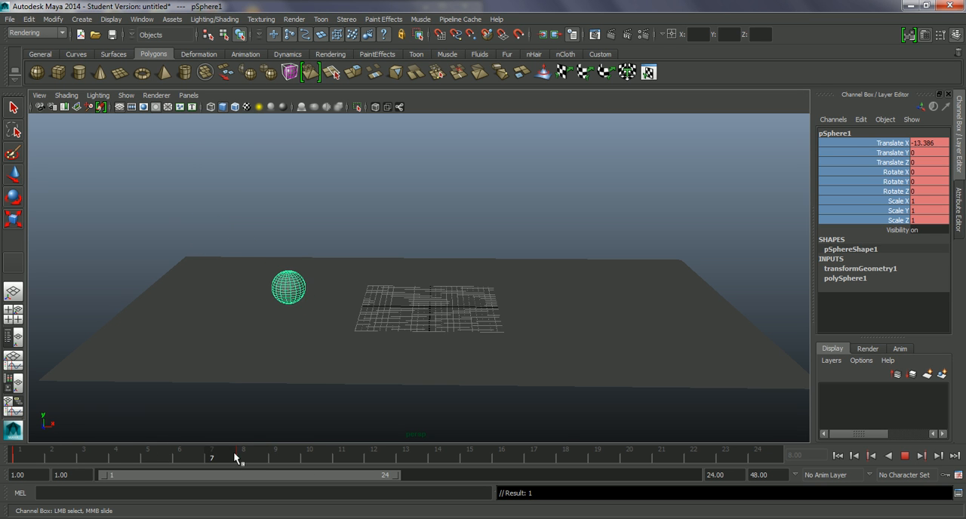
pyautogui.click(257, 456)
pyautogui.keyDown('alt'); pyautogui.moveTo(321, 379); pyautogui.dragTo(323, 370); pyautogui.keyUp('alt')
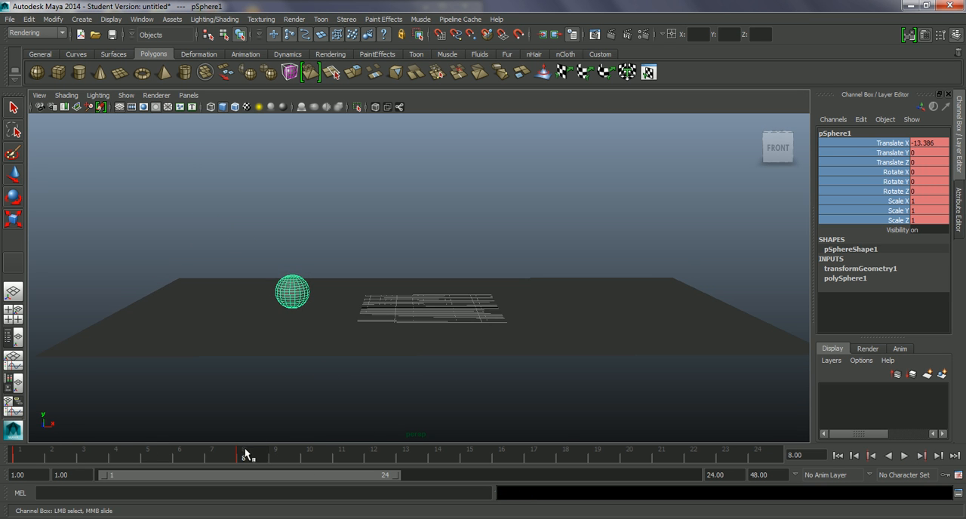
pyautogui.hotkey('alt', 'v')
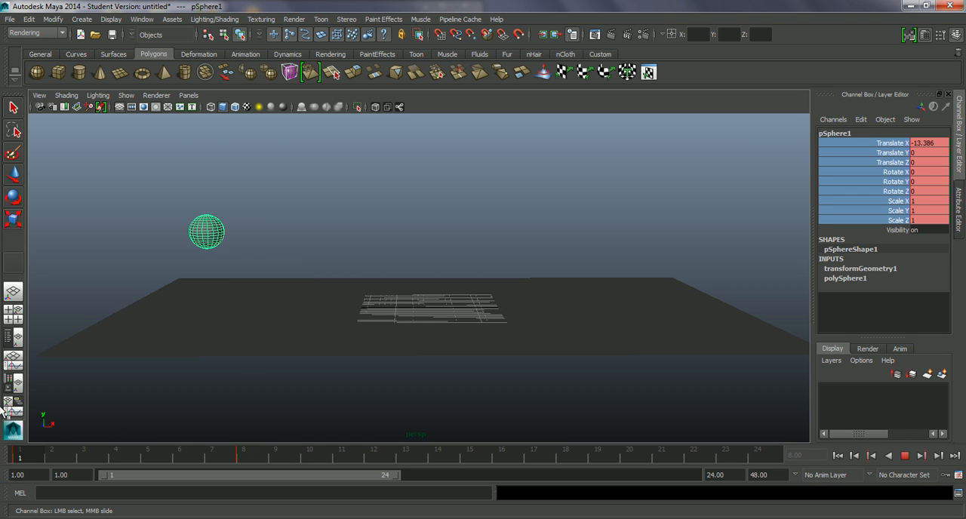
pyautogui.hotkey('alt', 'v')
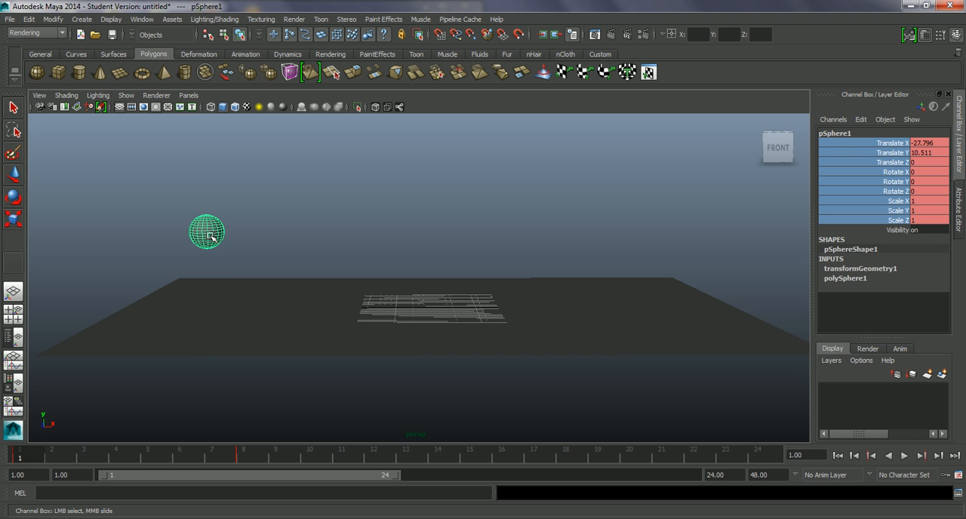
# Turn on automatic keyframing and raise the sphere at frame 1 to a Translate Y of about 15.
pyautogui.press('w')
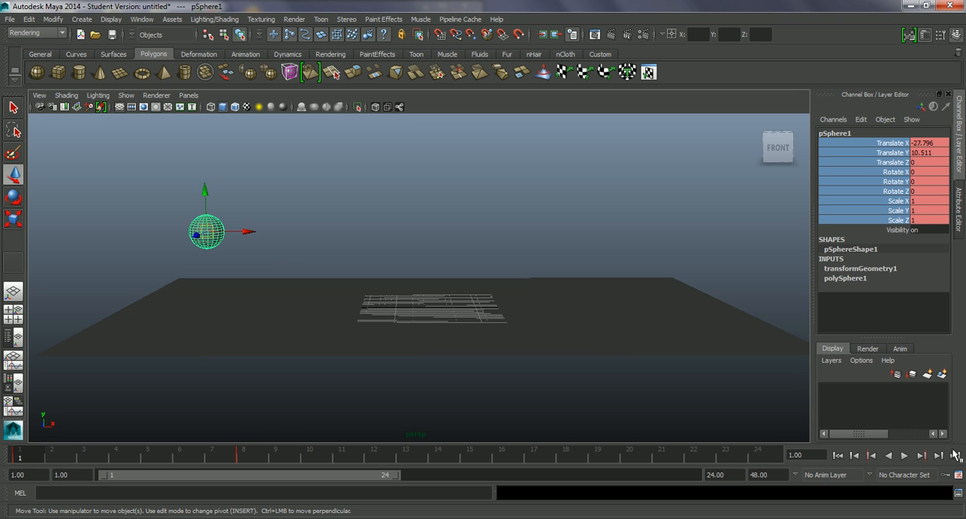
pyautogui.click(944, 475)
pyautogui.moveTo(202, 206); pyautogui.dragTo(201, 178)
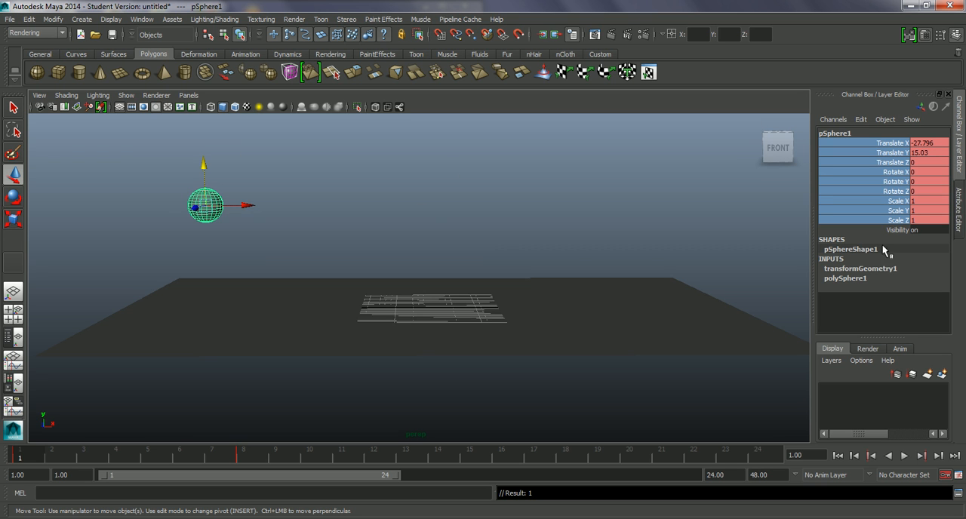
# Go to frame 16 and move the sphere up and forward to about X -0.1, Y 14.6.
pyautogui.moveTo(35, 453); pyautogui.dragTo(244, 465)
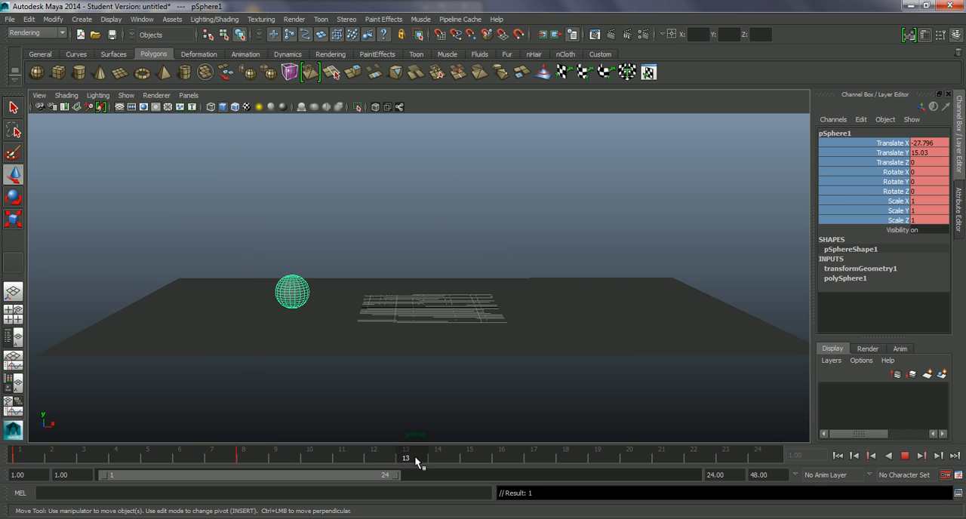
pyautogui.moveTo(513, 459); pyautogui.dragTo(513, 458)
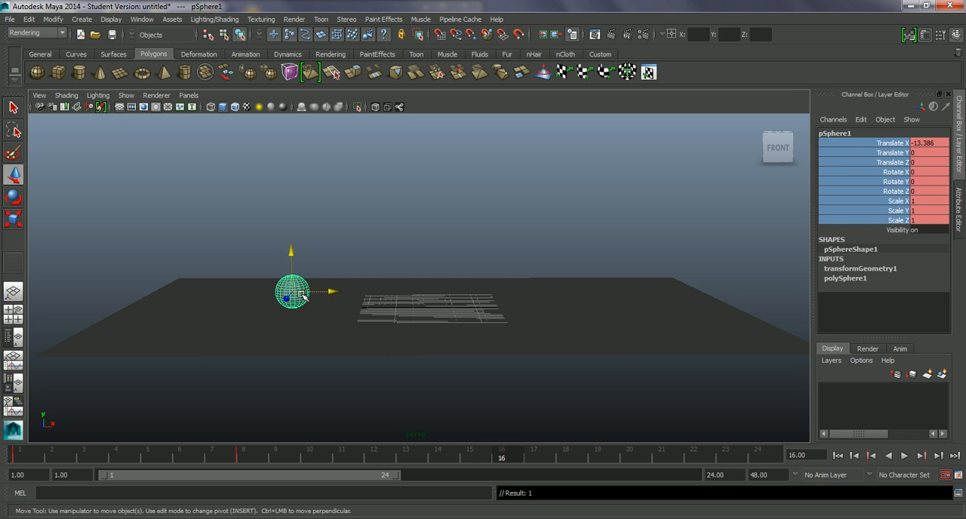
pyautogui.moveTo(286, 269); pyautogui.dragTo(368, 187)
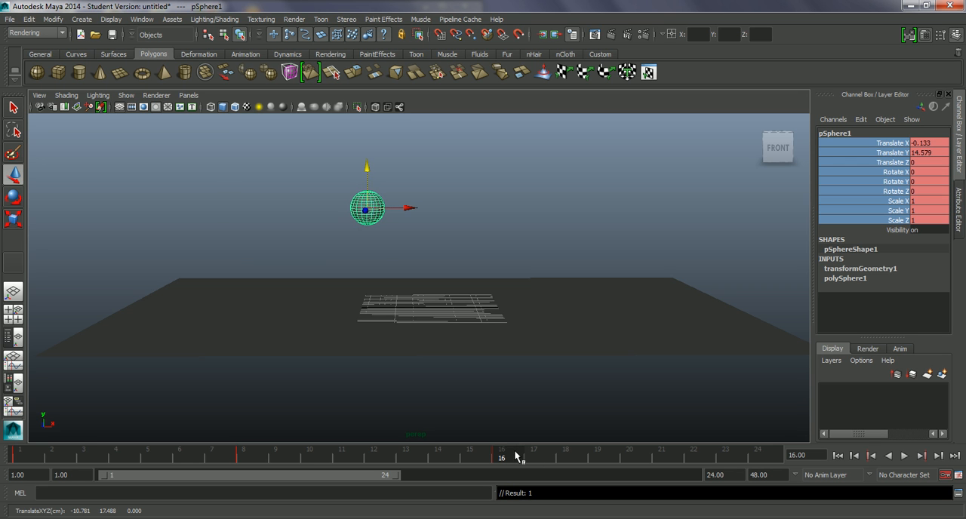
# Preview the bounce and shift the sphere at frame 16 forward to a Translate X of about 2.6.
pyautogui.hotkey('alt', 'v')
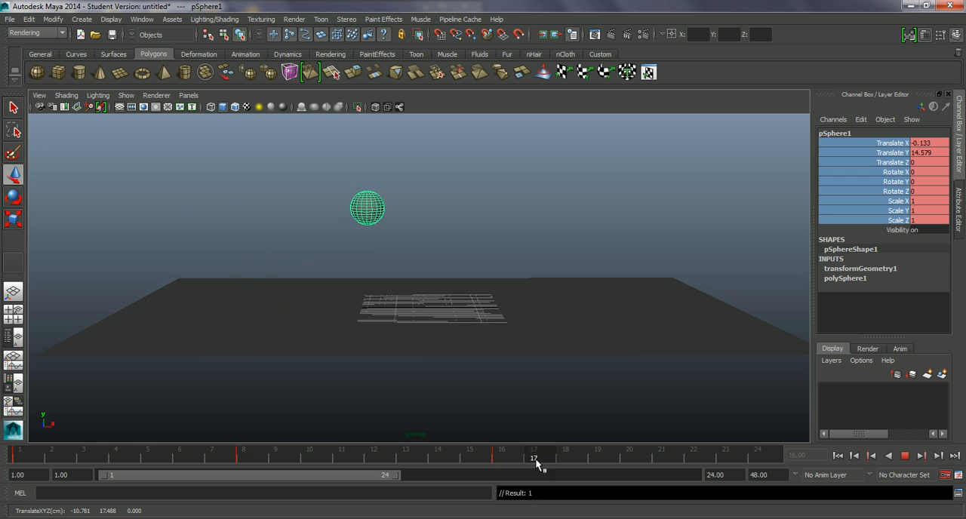
pyautogui.click(492, 455)
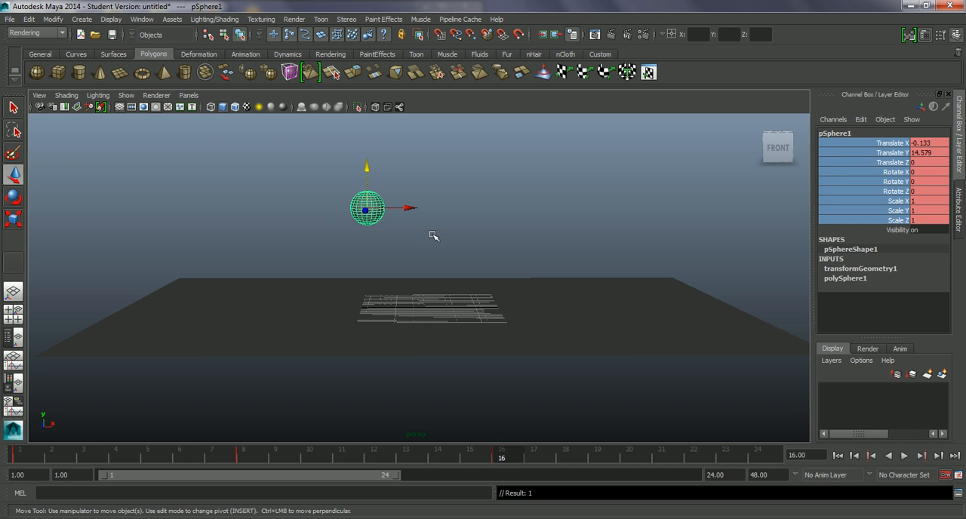
pyautogui.moveTo(397, 210); pyautogui.dragTo(413, 219)
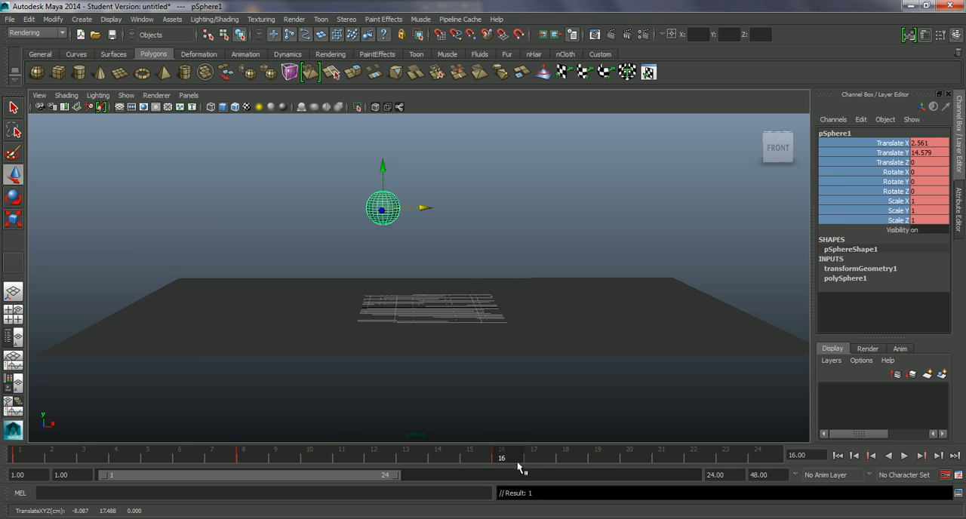
pyautogui.hotkey('alt', 'v')
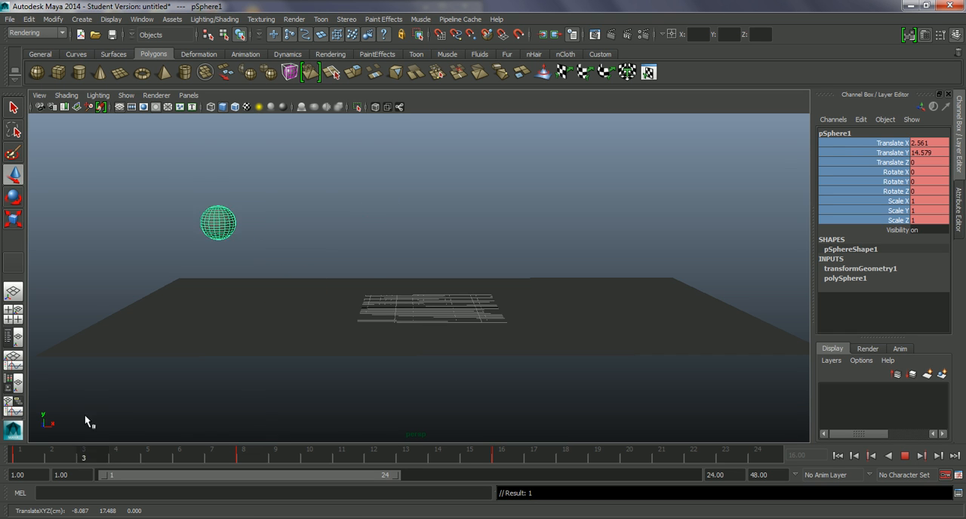
# Set the sphere's Translate X to -28 and Translate Y to 15 at frame 1.
pyautogui.click(15, 453)
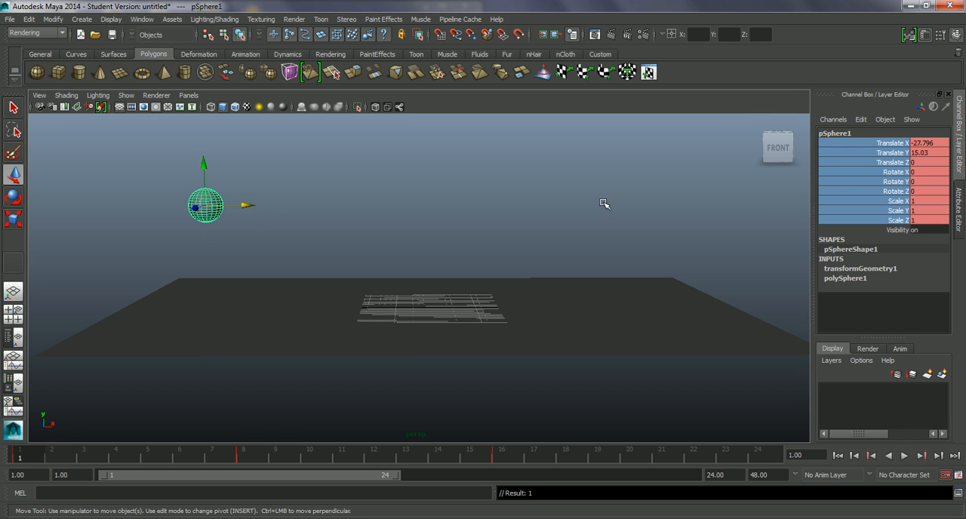
pyautogui.click(936, 143)
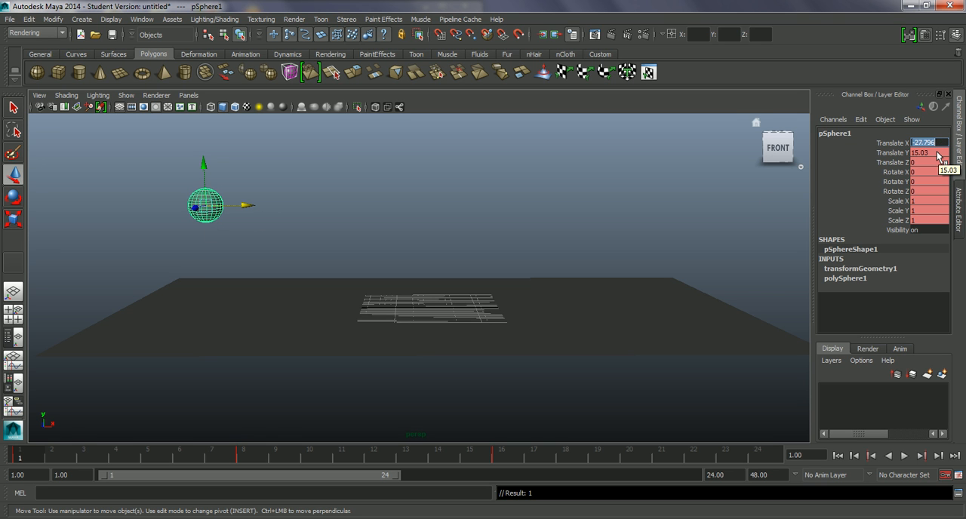
pyautogui.write('-28')
pyautogui.press('Return')
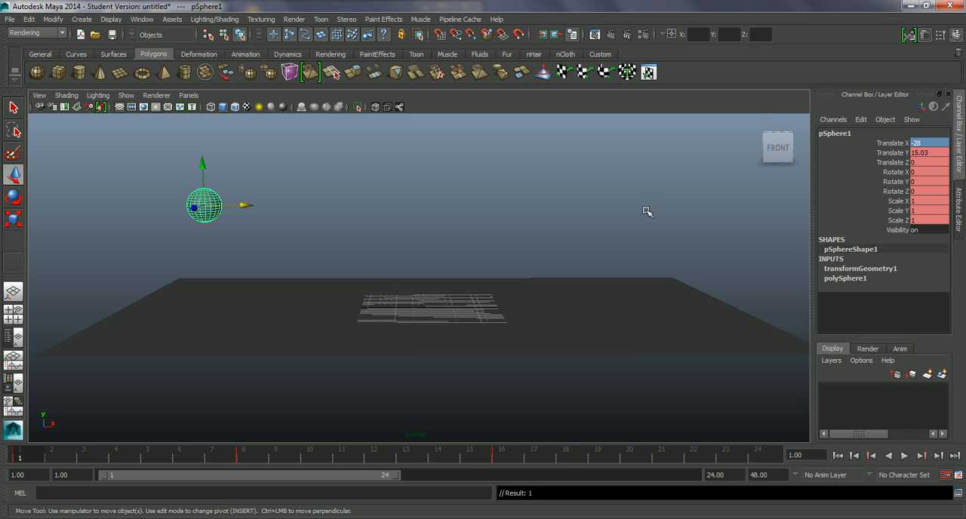
pyautogui.doubleClick(936, 153)
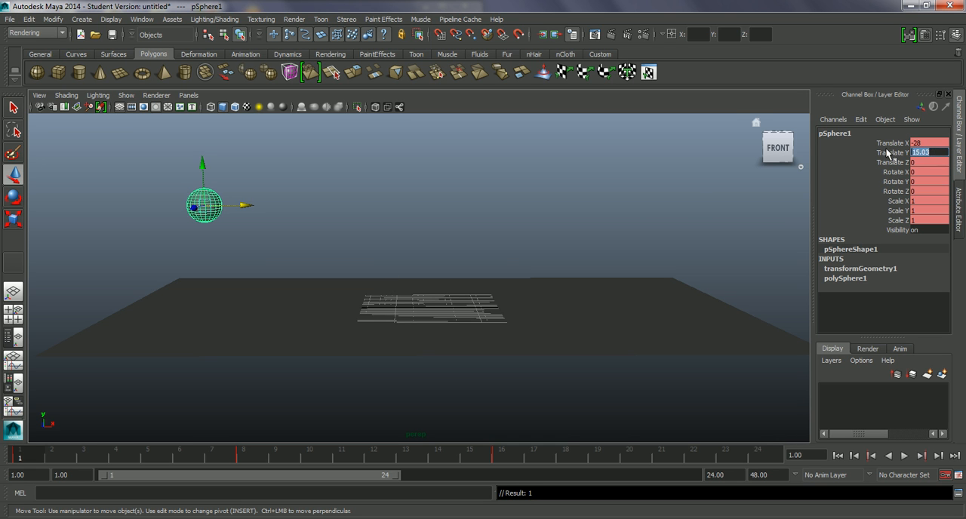
pyautogui.write('15')
pyautogui.press('Return')
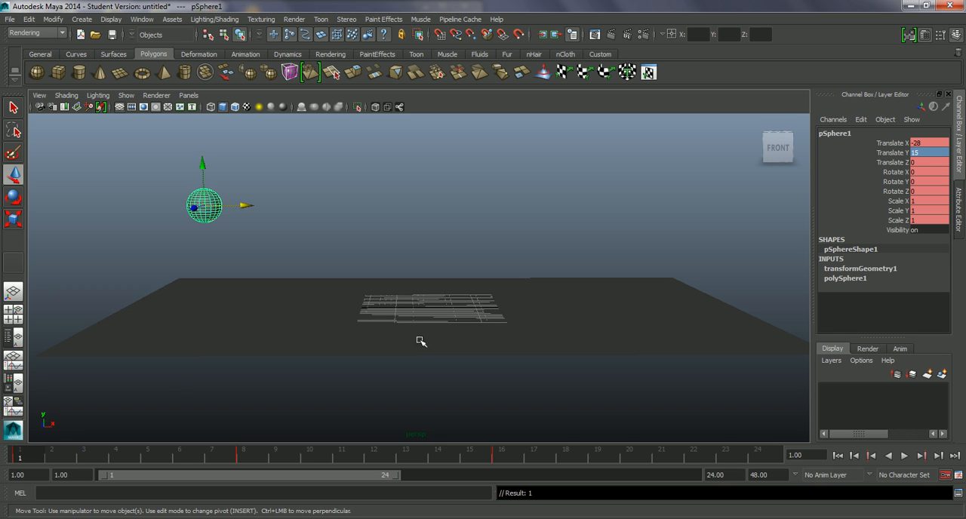
# Set the sphere's Translate Y to 15 at frame 16.
pyautogui.moveTo(43, 452); pyautogui.dragTo(513, 456)
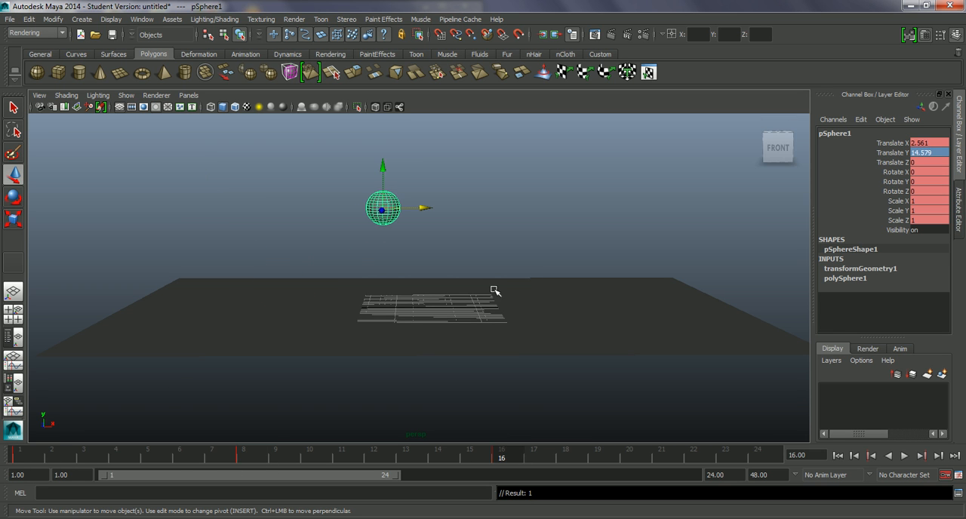
pyautogui.doubleClick(937, 152)
pyautogui.write('15')
pyautogui.press('Return')
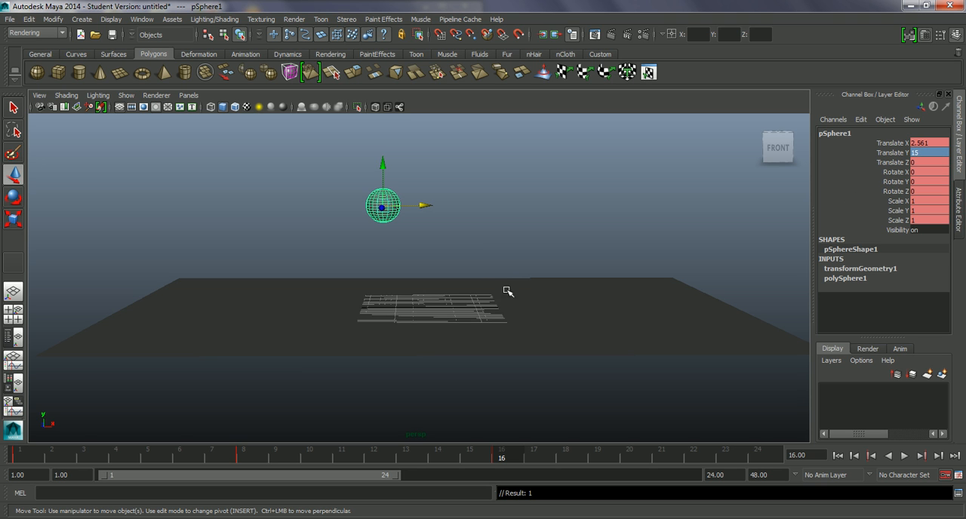
# Adjust the sphere's ground contact at frame 8 to a Translate X of about -14.9, previewing the bounce between adjustments.
pyautogui.hotkey('alt', 'v')
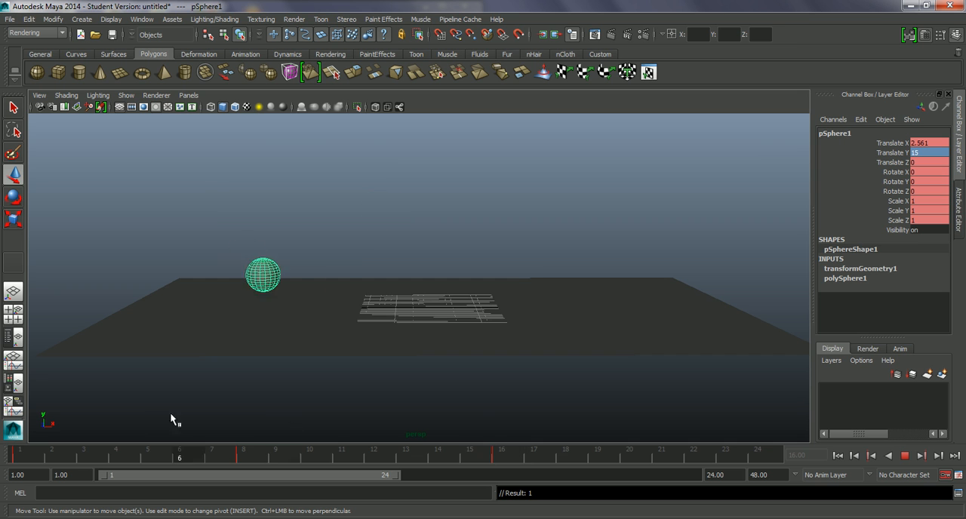
pyautogui.moveTo(352, 447); pyautogui.dragTo(256, 436)
pyautogui.moveTo(323, 293); pyautogui.dragTo(305, 291)
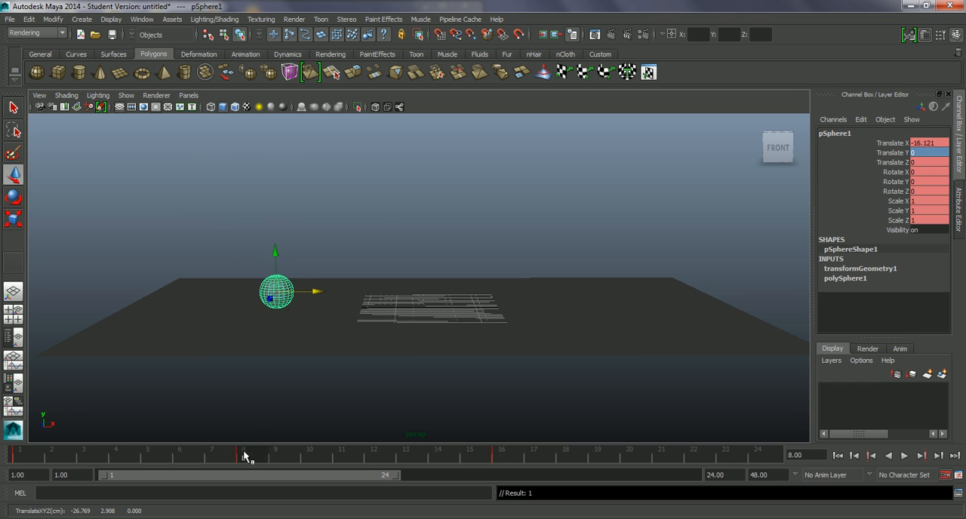
pyautogui.hotkey('alt', 'v')
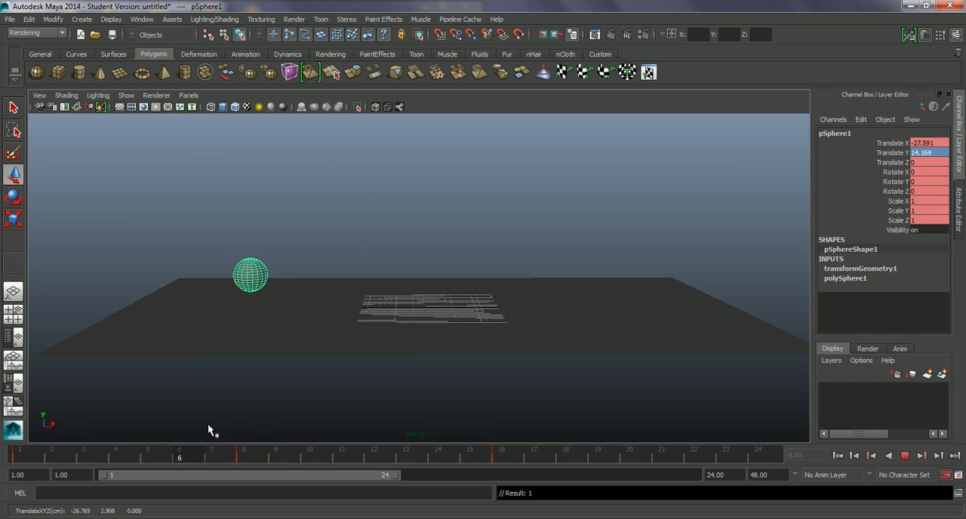
pyautogui.hotkey('alt', 'v')
pyautogui.moveTo(308, 292); pyautogui.dragTo(317, 292)
pyautogui.hotkey('alt', 'v')
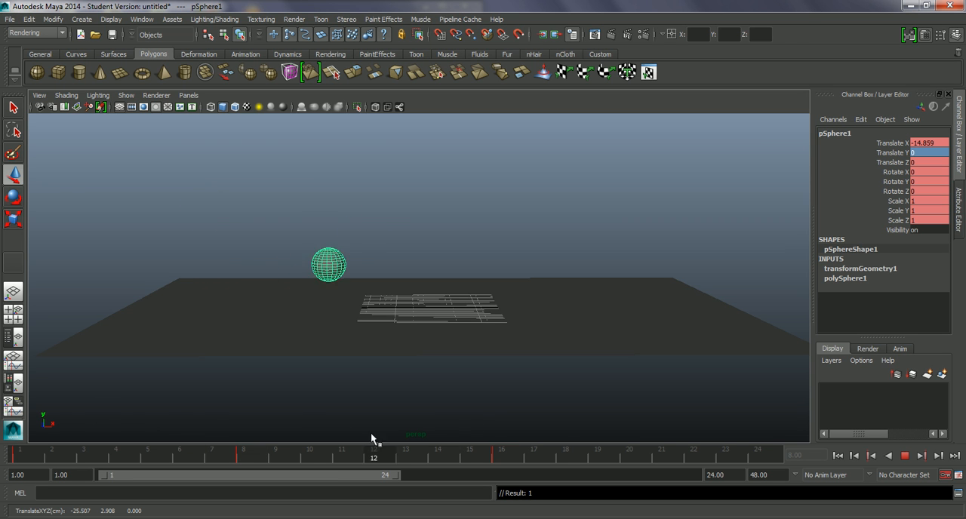
pyautogui.hotkey('alt', 'v')
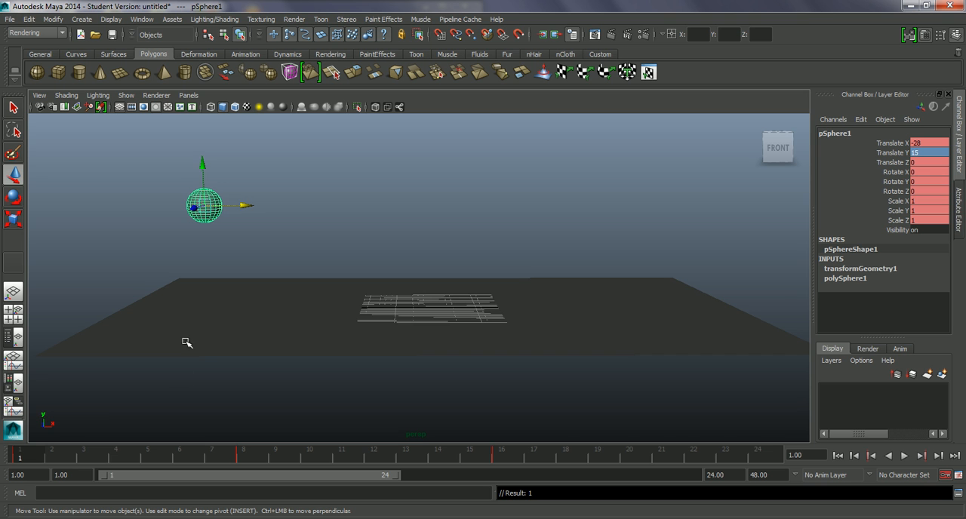
# Set the playback range to end at frame 16.
pyautogui.keyDown('alt'); pyautogui.moveTo(243, 311); pyautogui.dragTo(302, 320, button='right'); pyautogui.keyUp('alt')
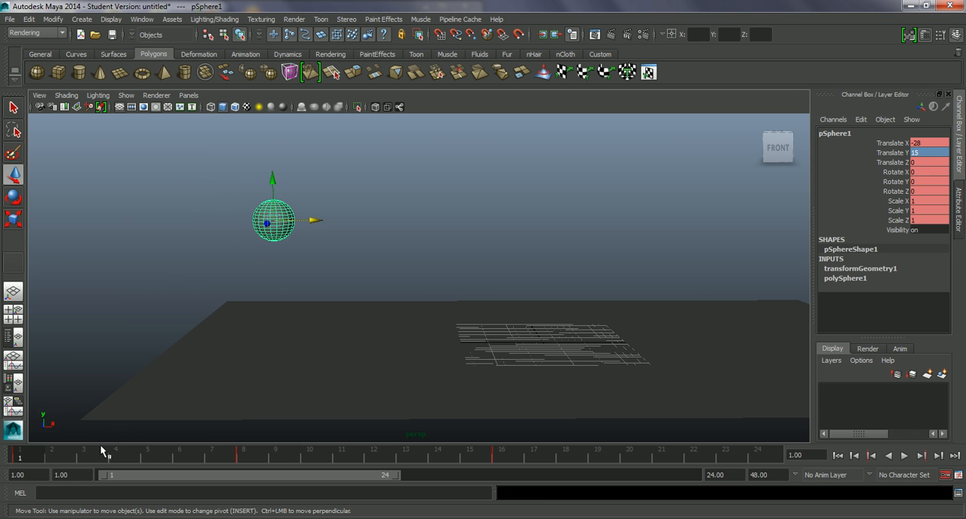
pyautogui.moveTo(31, 457); pyautogui.dragTo(510, 456)
pyautogui.doubleClick(730, 475)
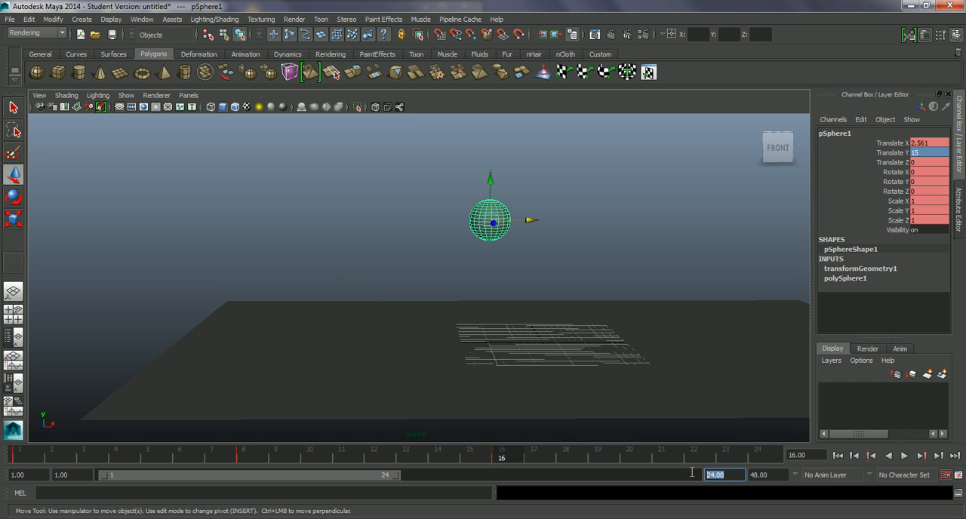
pyautogui.write('16')
pyautogui.press('Return')
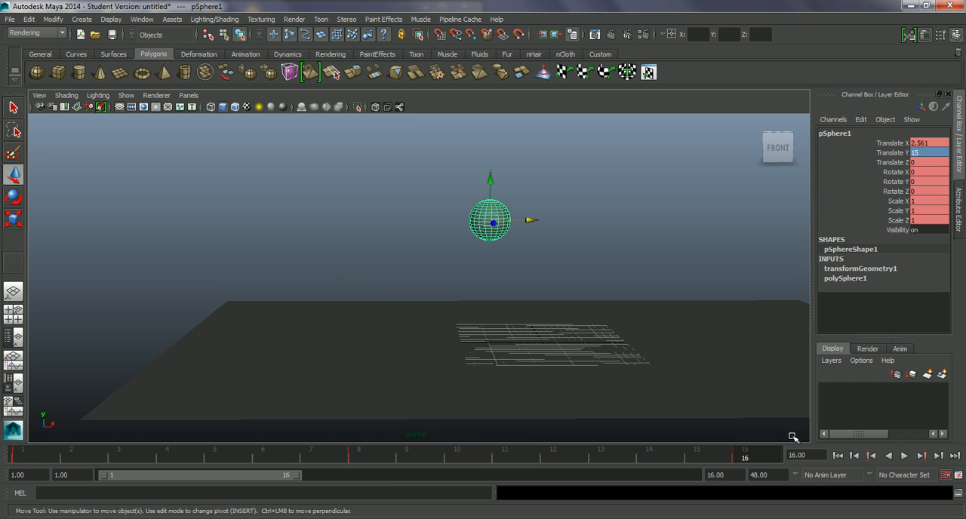
# Play the 16-frame bounce, stop it, and scrub the timeline back to frame 1 to review the motion.
pyautogui.hotkey('alt', 'v')
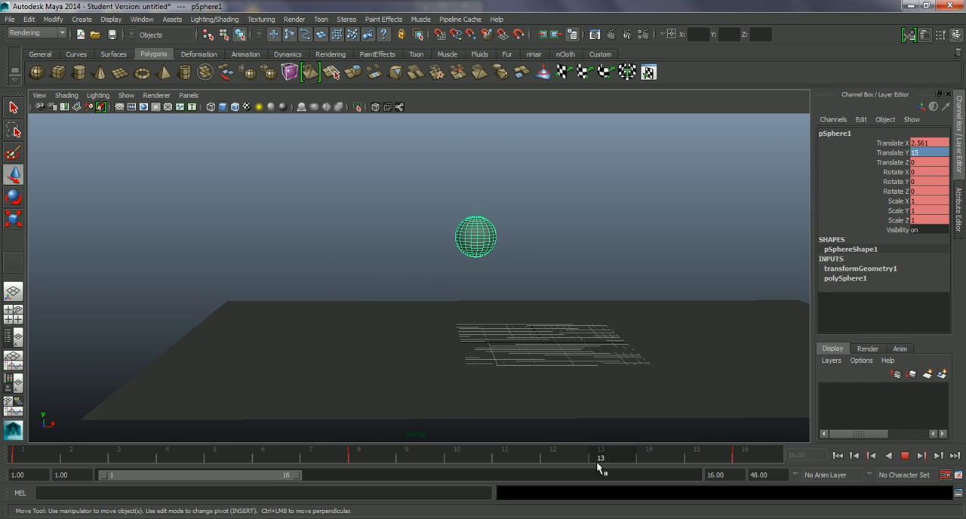
pyautogui.hotkey('alt', 'v')
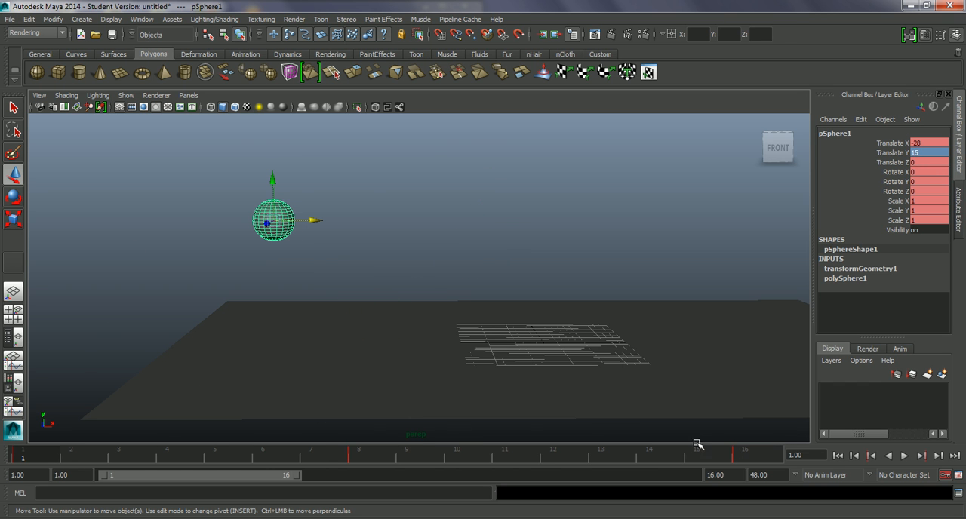
pyautogui.click(905, 456)
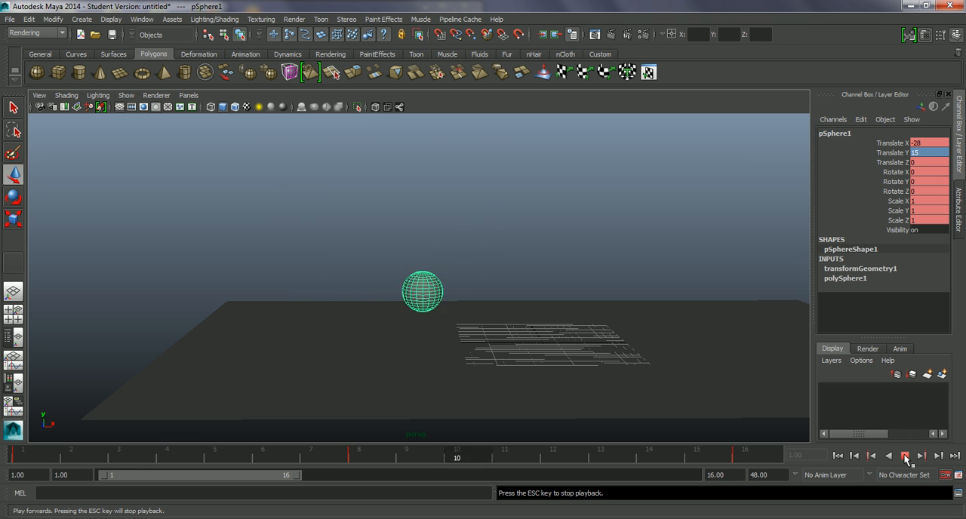
pyautogui.click(906, 456)
pyautogui.moveTo(242, 458); pyautogui.dragTo(26, 438)
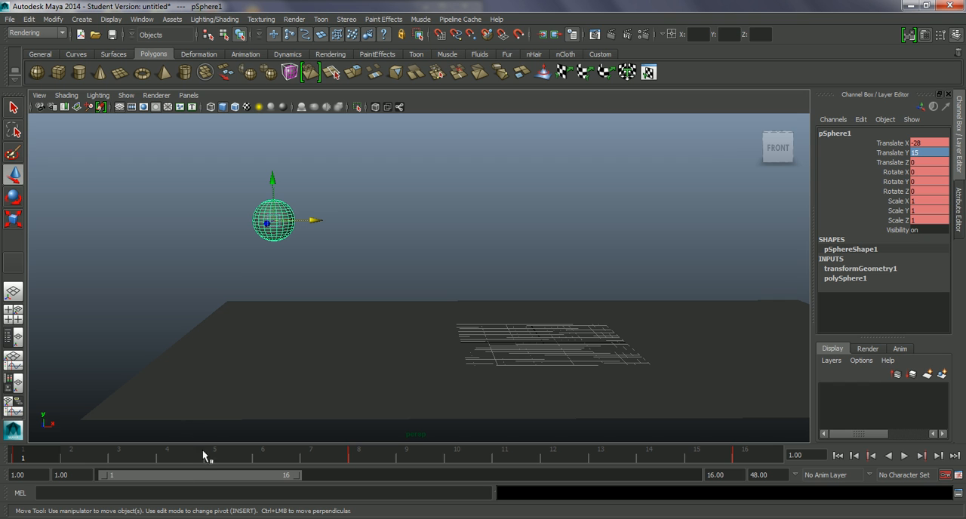
# Playblast the bounce from the playblast options, keeping the avi format and the display size From window.
pyautogui.rightClick(172, 453)
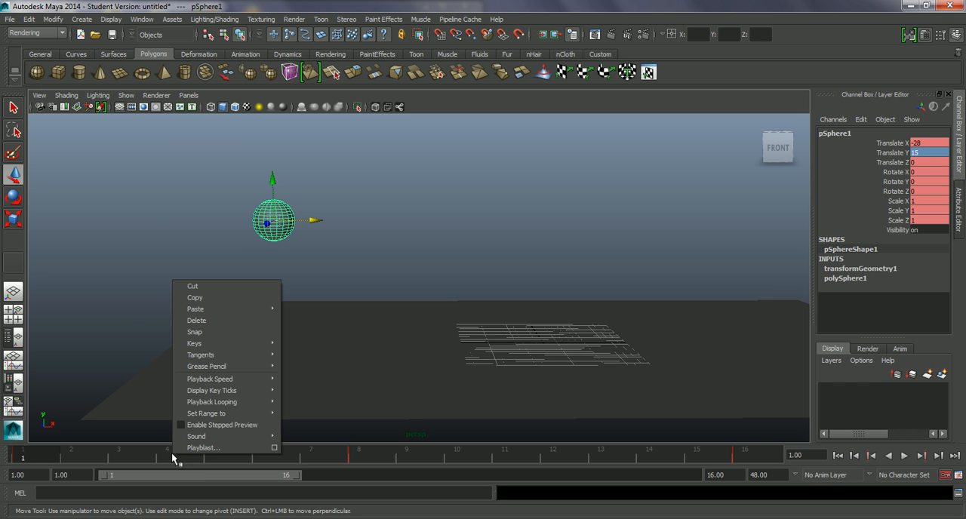
pyautogui.click(274, 448)
pyautogui.moveTo(438, 190); pyautogui.dragTo(483, 129)
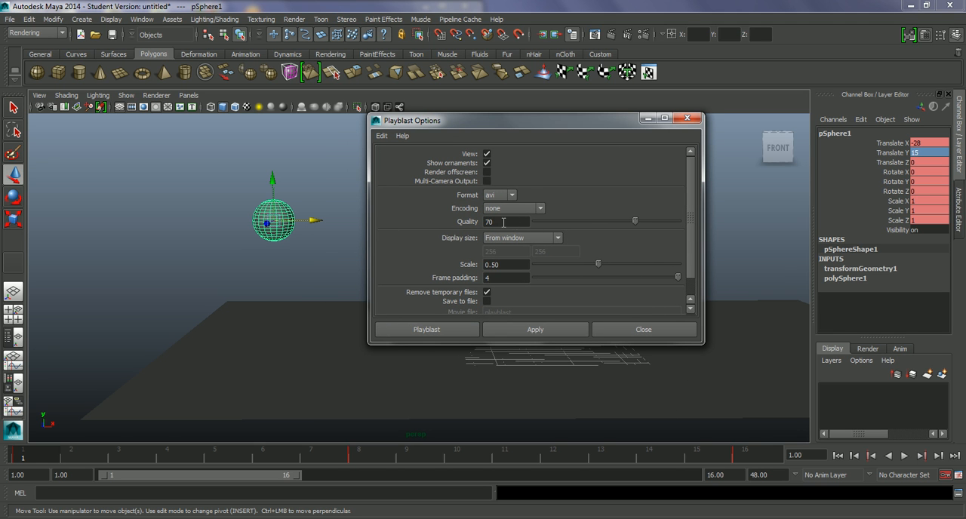
pyautogui.click(548, 239)
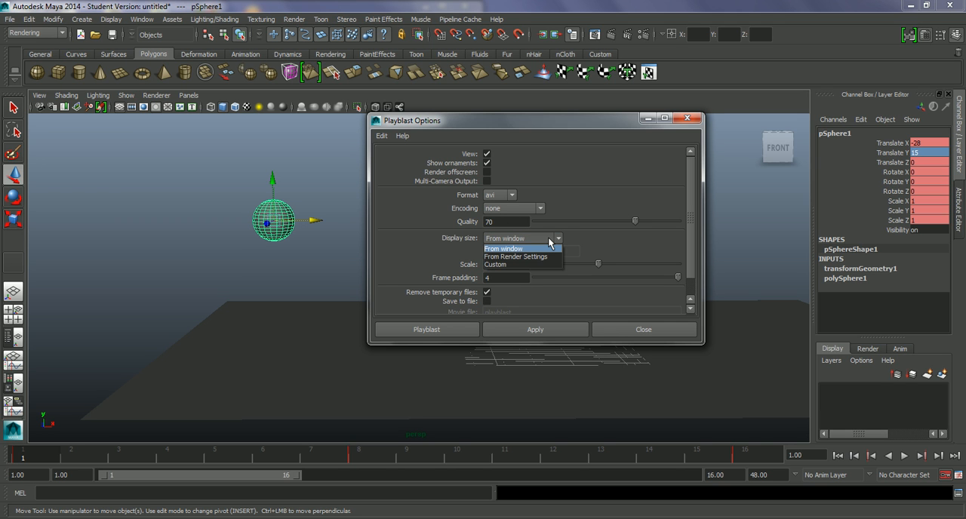
pyautogui.click(430, 251)
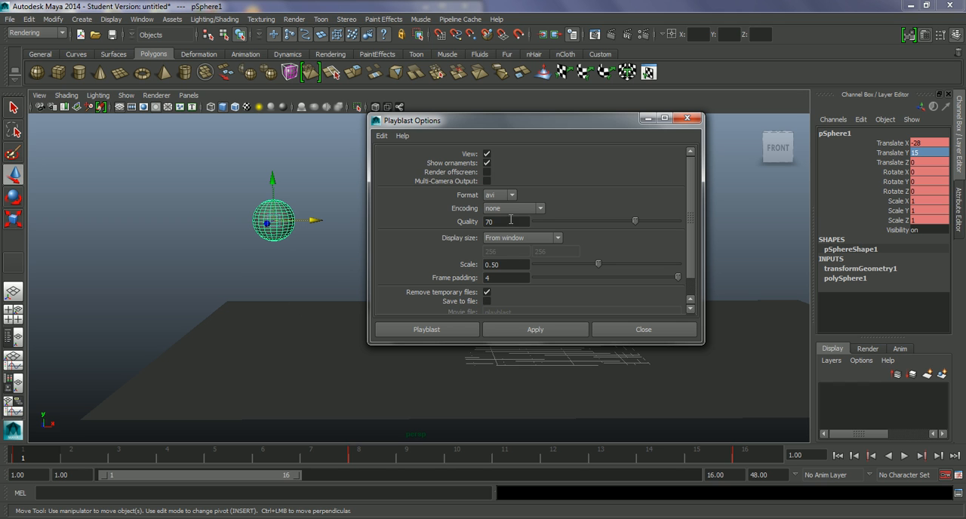
pyautogui.click(530, 239)
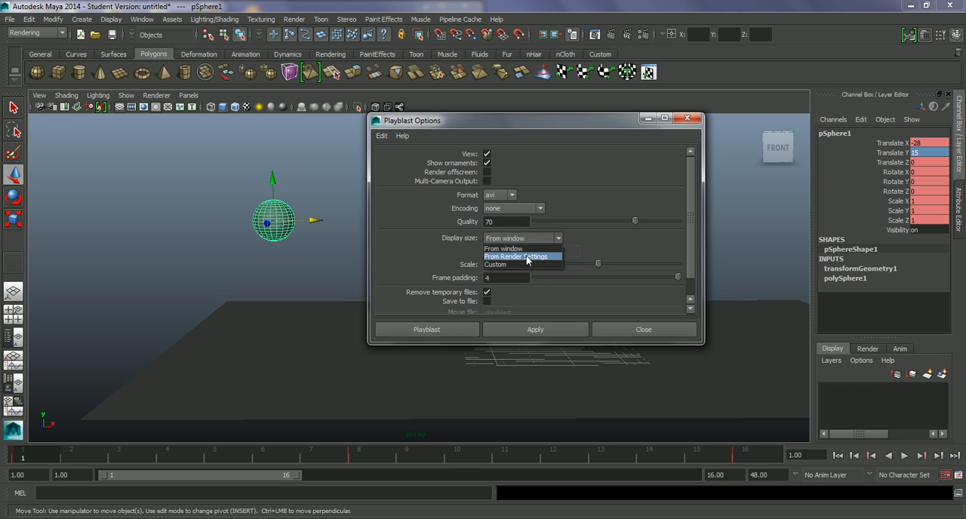
pyautogui.click(433, 261)
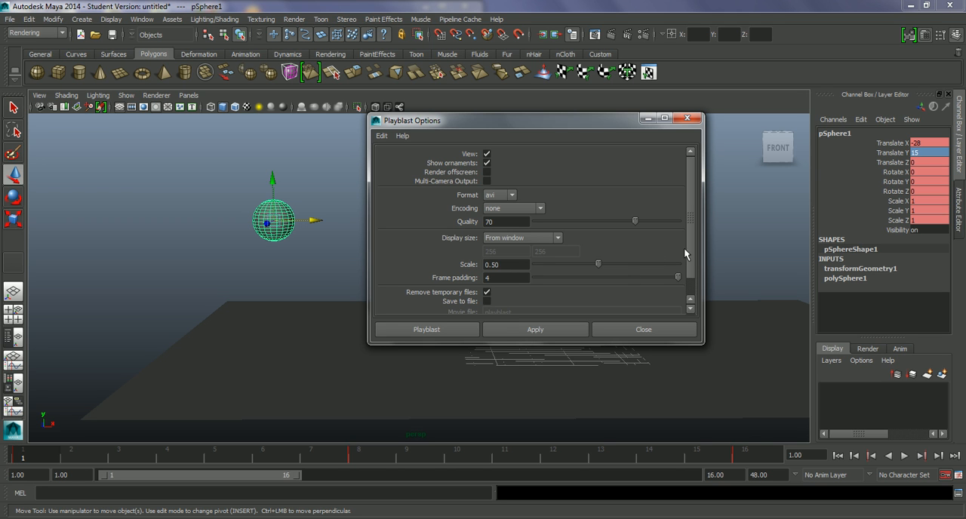
pyautogui.scroll(-2, 684, 248)
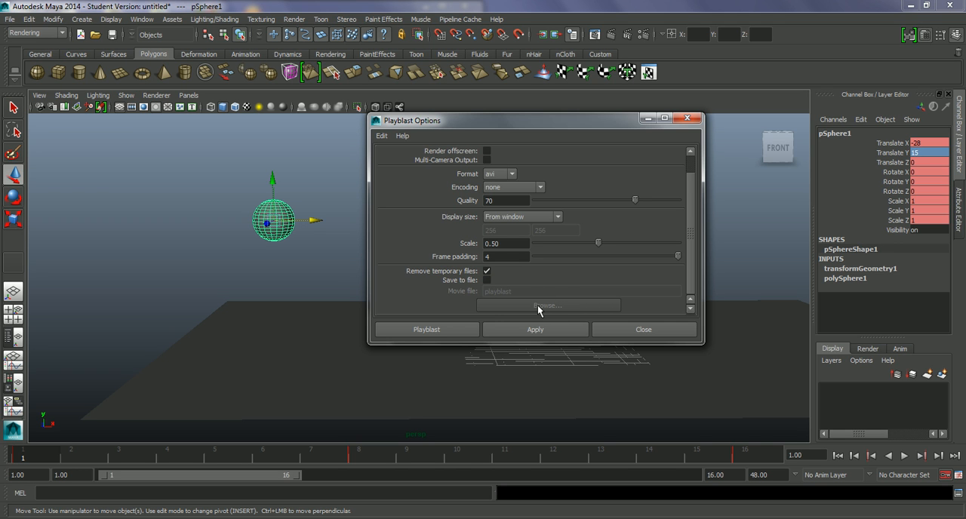
pyautogui.click(436, 331)
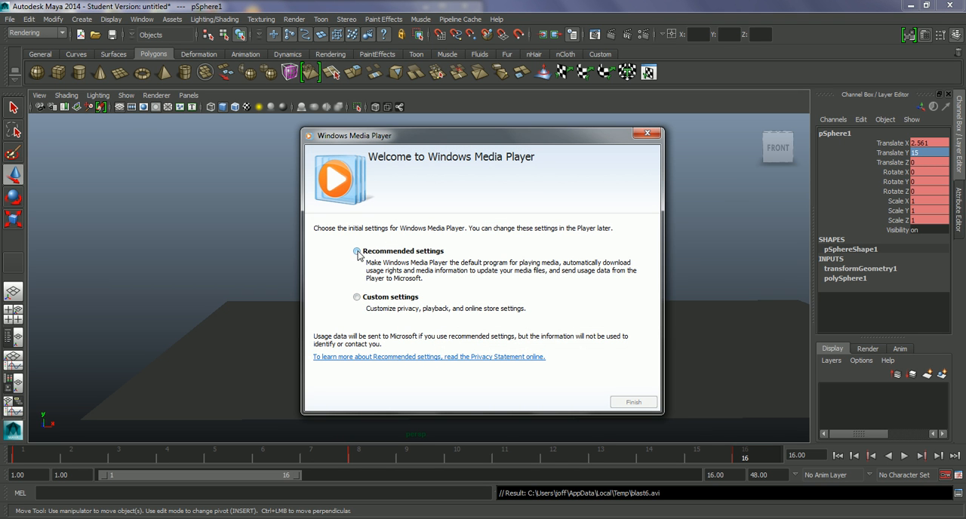
# Accept the recommended Windows Media Player settings and watch the playblast in an enlarged player window before closing it.
pyautogui.click(634, 402)
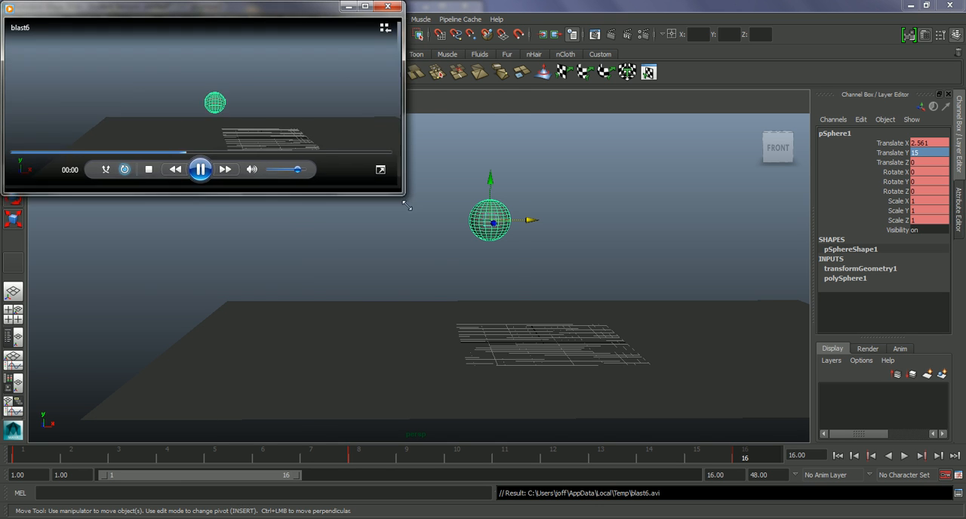
pyautogui.moveTo(401, 190); pyautogui.dragTo(515, 311)
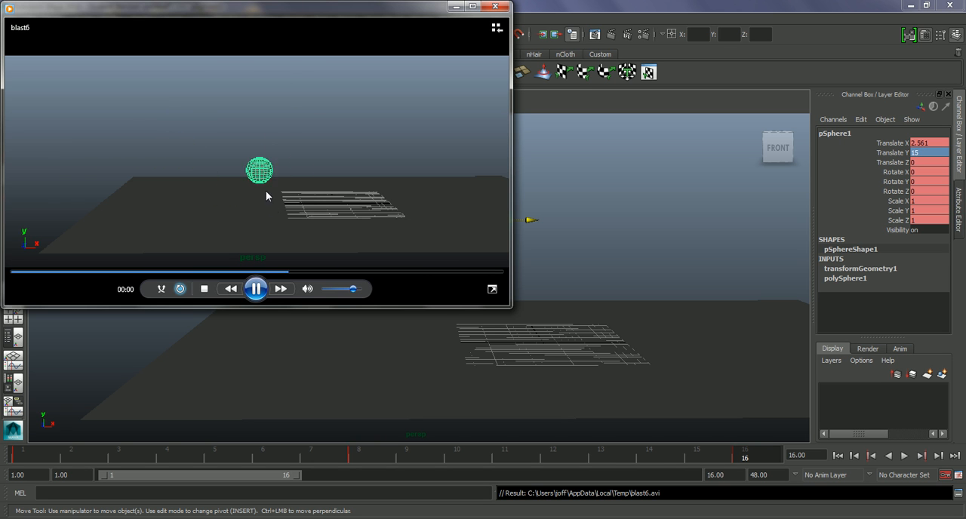
pyautogui.click(495, 7)
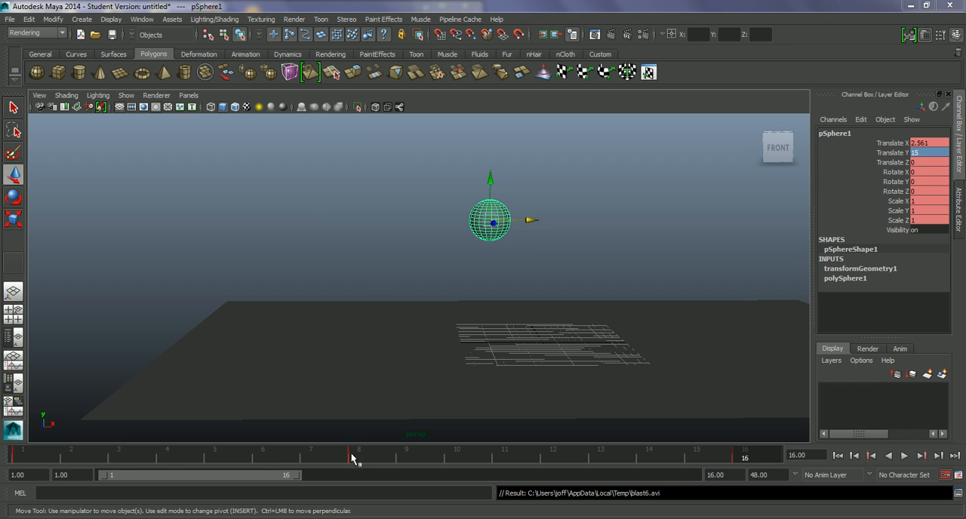
# Return the timeline to frame 1 and open the Graph Editor for the sphere, moved clear of the ball.
pyautogui.moveTo(347, 457); pyautogui.dragTo(21, 457)
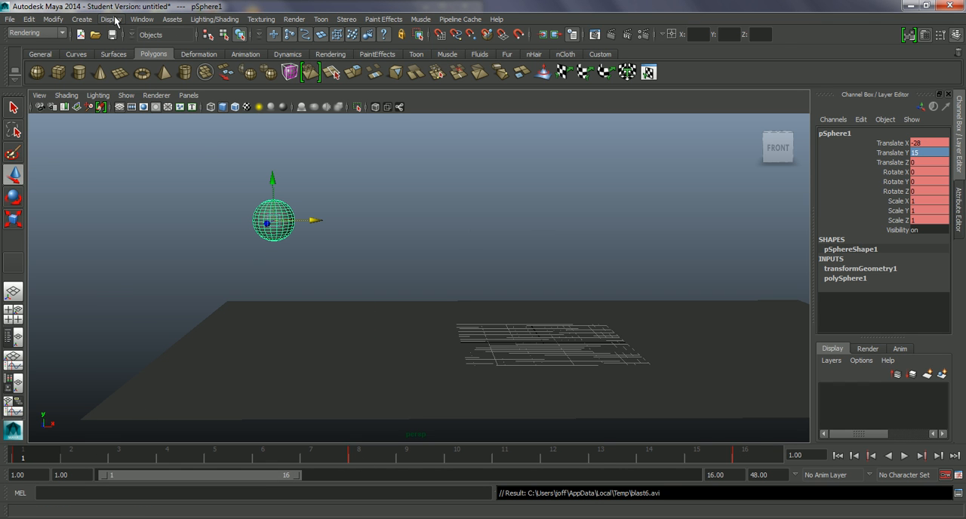
pyautogui.click(116, 20)
pyautogui.moveTo(141, 20)
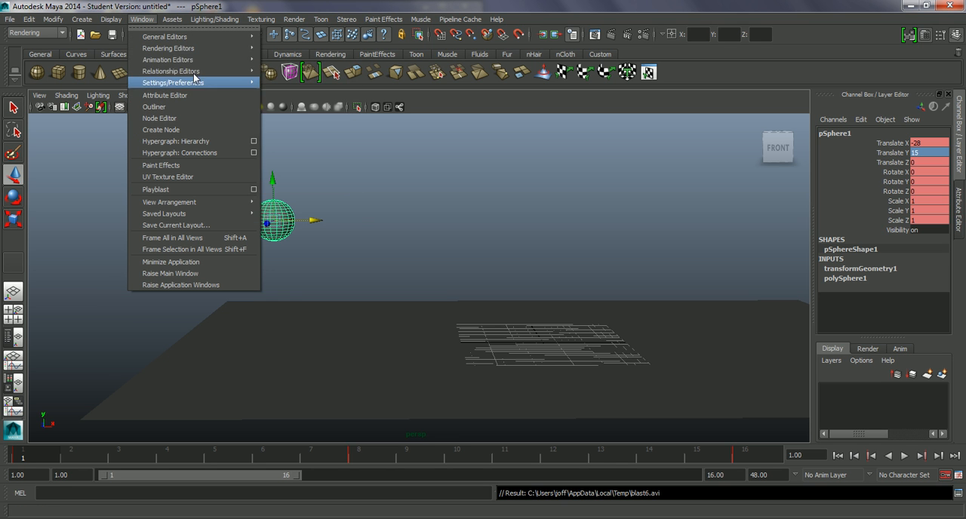
pyautogui.moveTo(198, 59)
pyautogui.click(293, 67)
pyautogui.moveTo(354, 118); pyautogui.dragTo(657, 105)
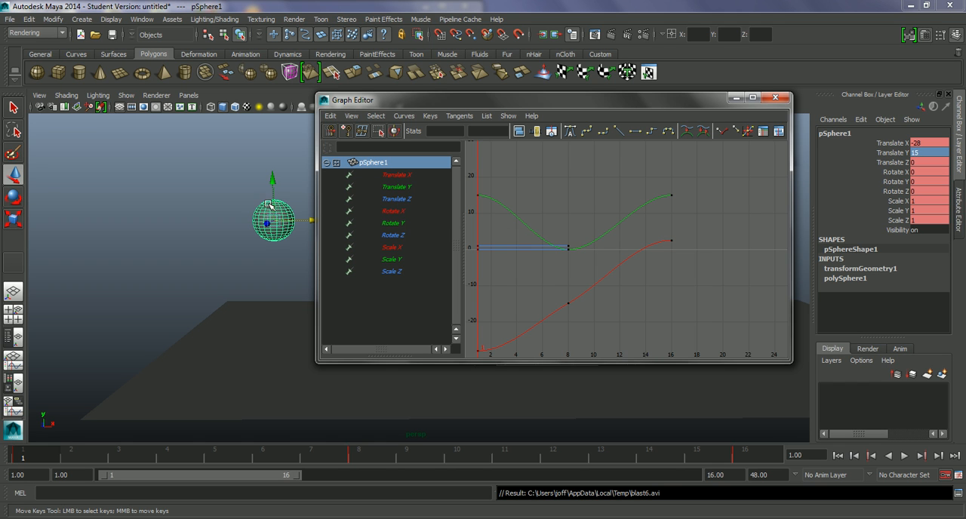
# Isolate the sphere's Translate Y curve and frame it in an enlarged Graph Editor placed beside the ball.
pyautogui.click(389, 188)
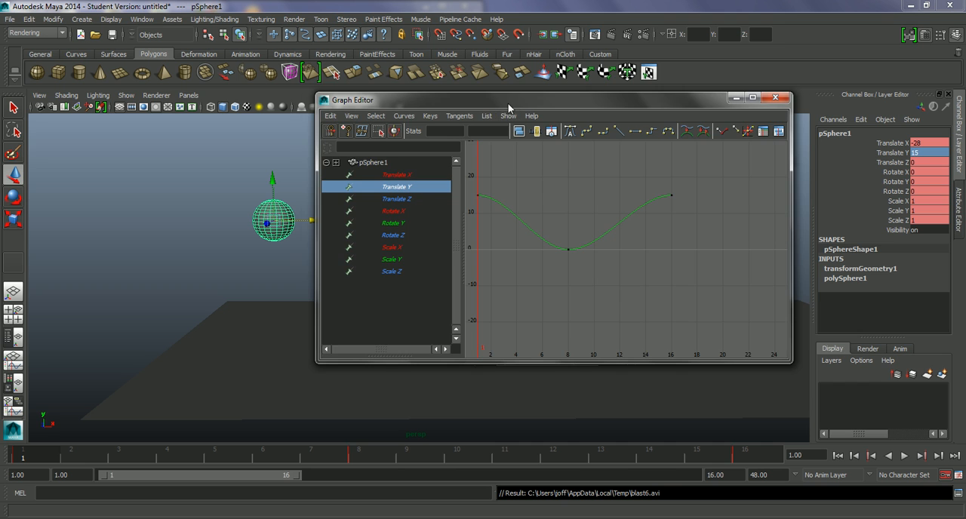
pyautogui.moveTo(508, 102); pyautogui.dragTo(522, 88)
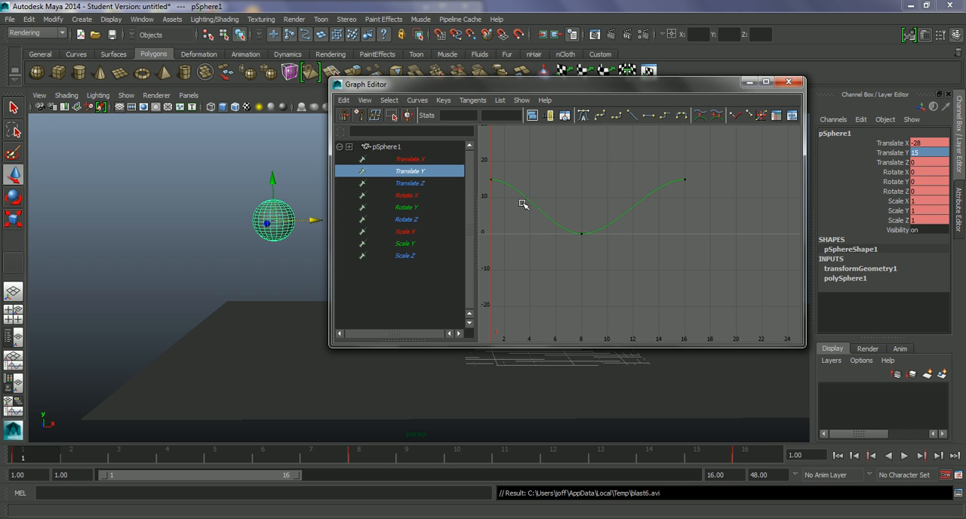
pyautogui.press('f')
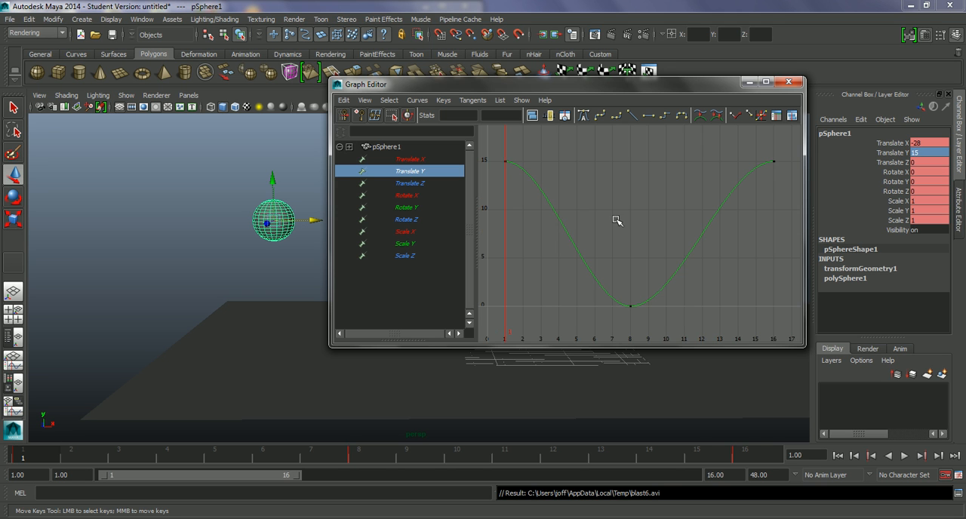
pyautogui.moveTo(507, 86); pyautogui.dragTo(391, 35)
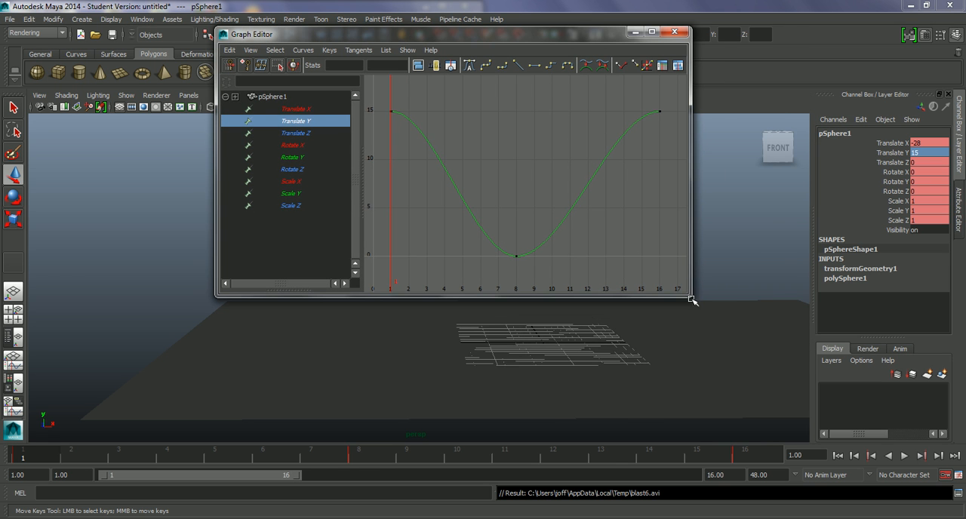
pyautogui.moveTo(687, 294); pyautogui.dragTo(721, 462)
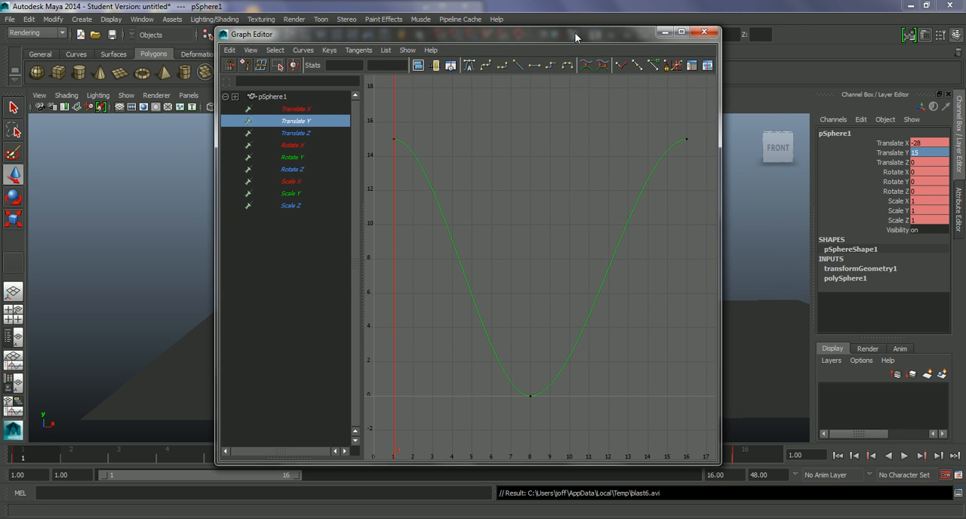
pyautogui.moveTo(565, 33); pyautogui.dragTo(739, 14)
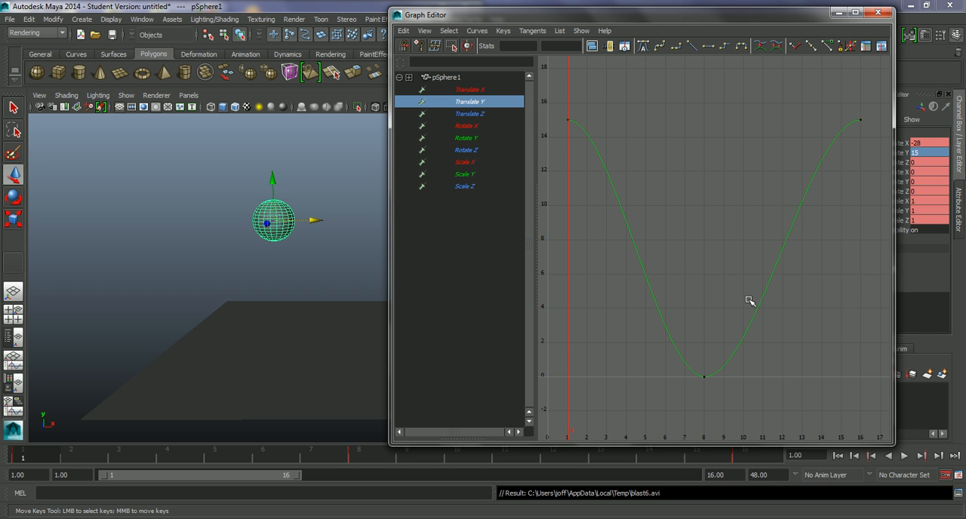
# Try to steepen the incoming tangent of the Translate Y key at frame 8 with its two handles still joined.
pyautogui.press('w')
pyautogui.moveTo(692, 362); pyautogui.dragTo(723, 394)
pyautogui.press('w')
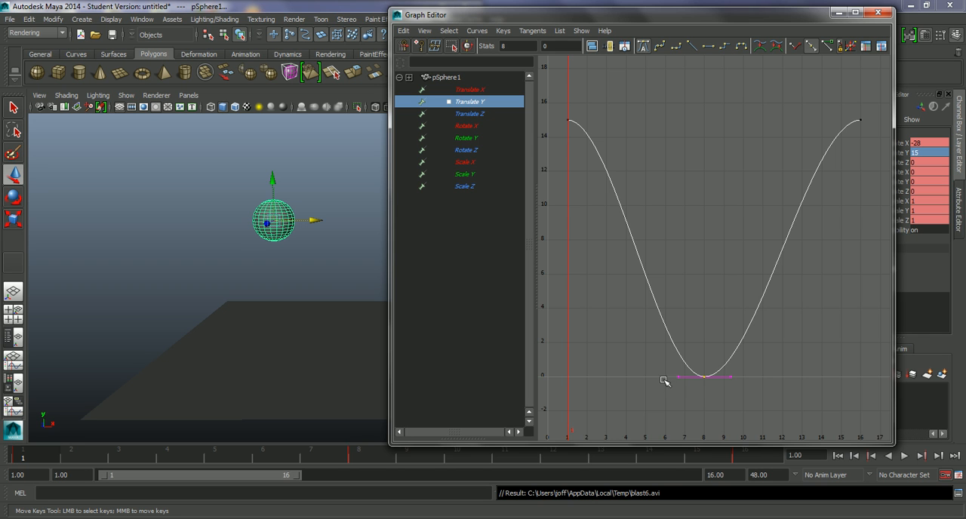
pyautogui.moveTo(669, 373); pyautogui.dragTo(684, 391)
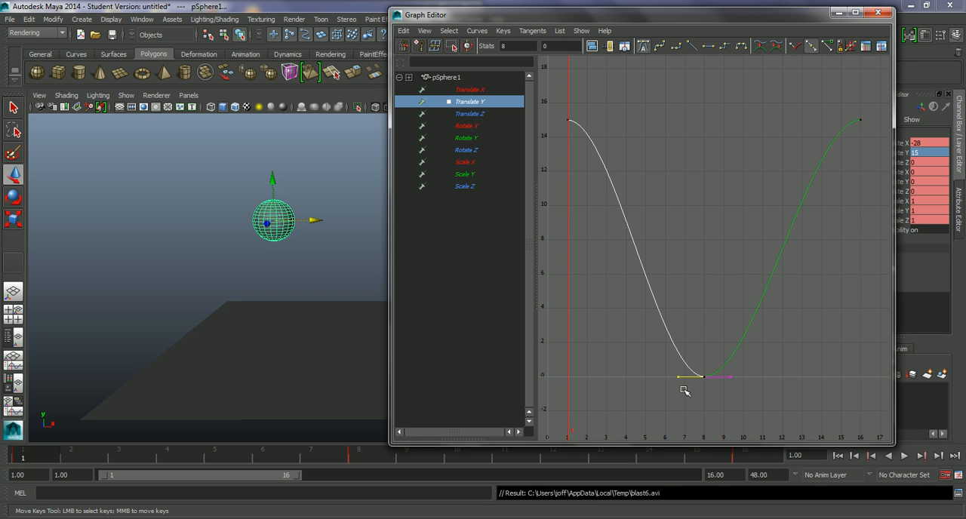
pyautogui.moveTo(678, 377); pyautogui.dragTo(711, 381, button='middle')
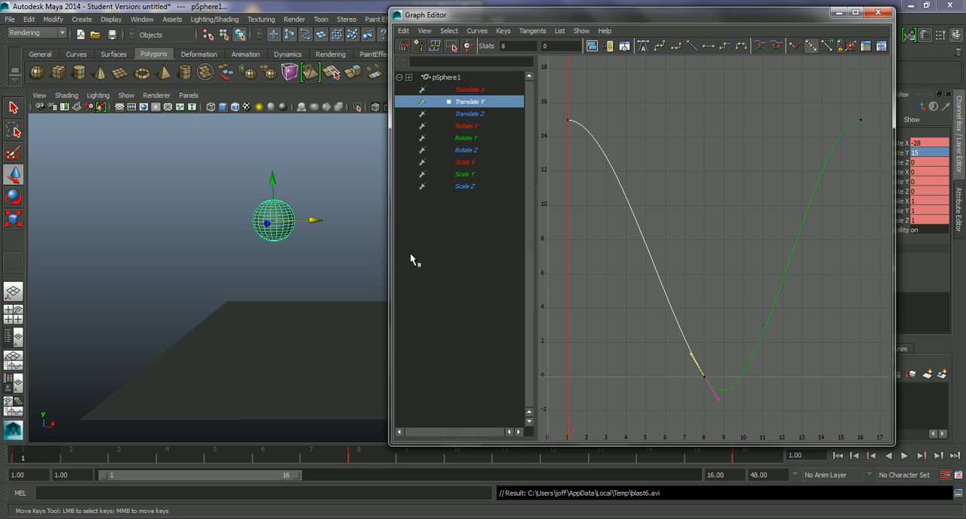
# Scrub the timeline through frames 1 to 9 and back to frame 8 to check the ball's ground contact.
pyautogui.moveTo(564, 19); pyautogui.dragTo(637, 17)
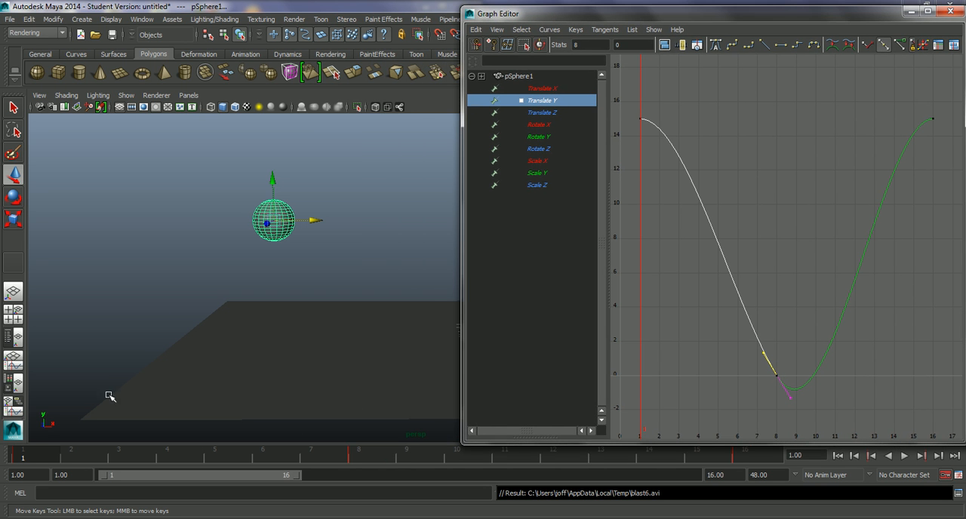
pyautogui.moveTo(44, 455); pyautogui.dragTo(363, 452)
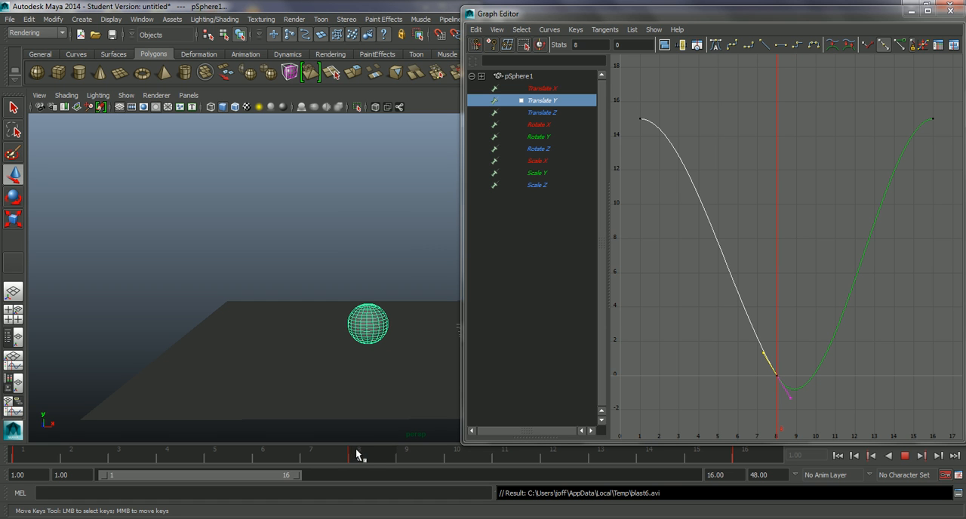
pyautogui.moveTo(363, 456); pyautogui.dragTo(404, 459)
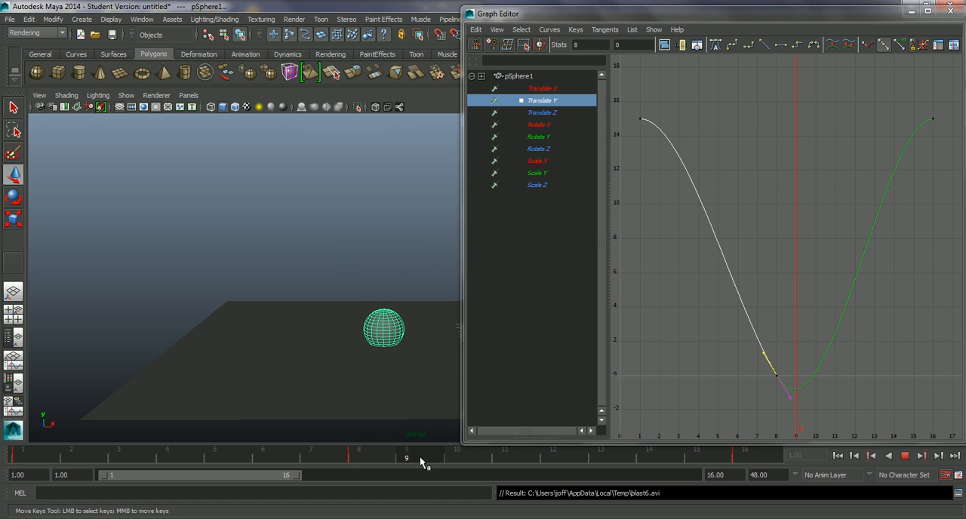
pyautogui.moveTo(483, 455); pyautogui.dragTo(386, 453)
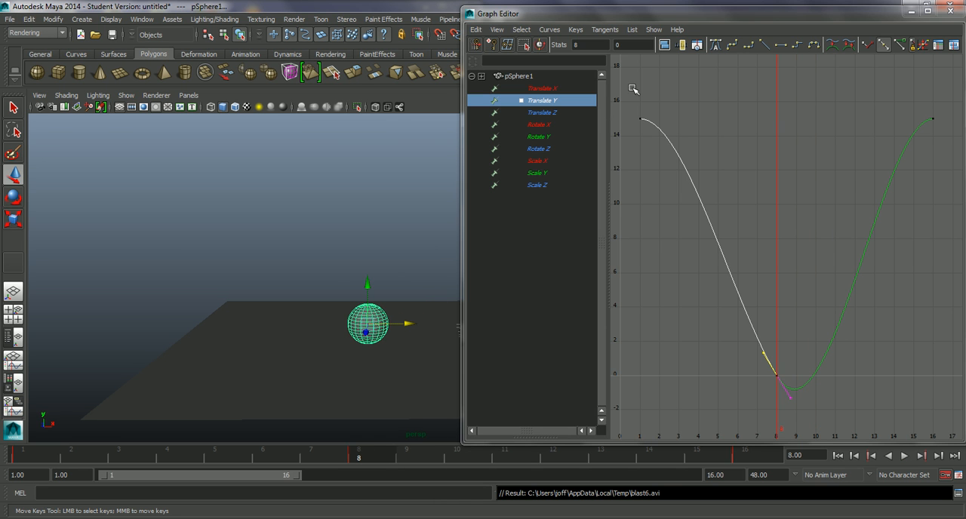
# Flatten the joined tangent handles of the Translate Y key at frame 8 again.
pyautogui.doubleClick(682, 13)
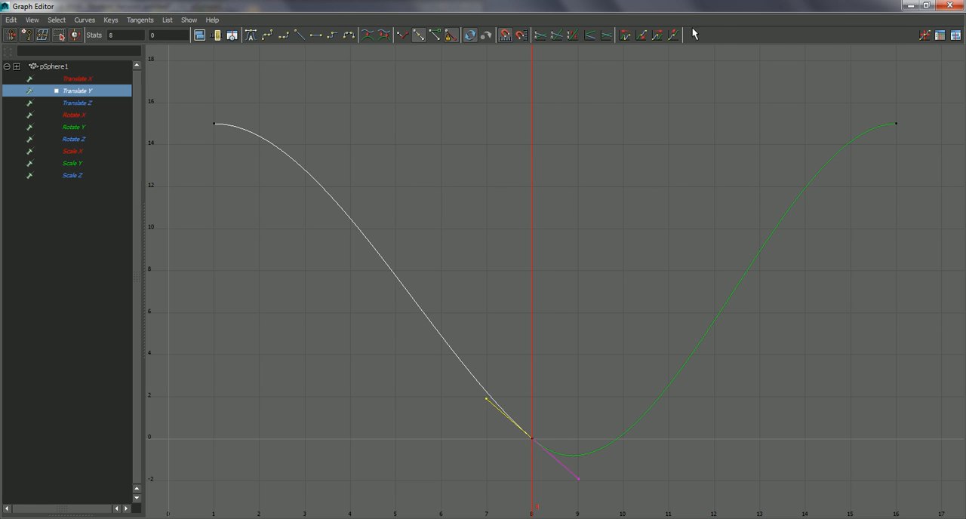
pyautogui.doubleClick(702, 12)
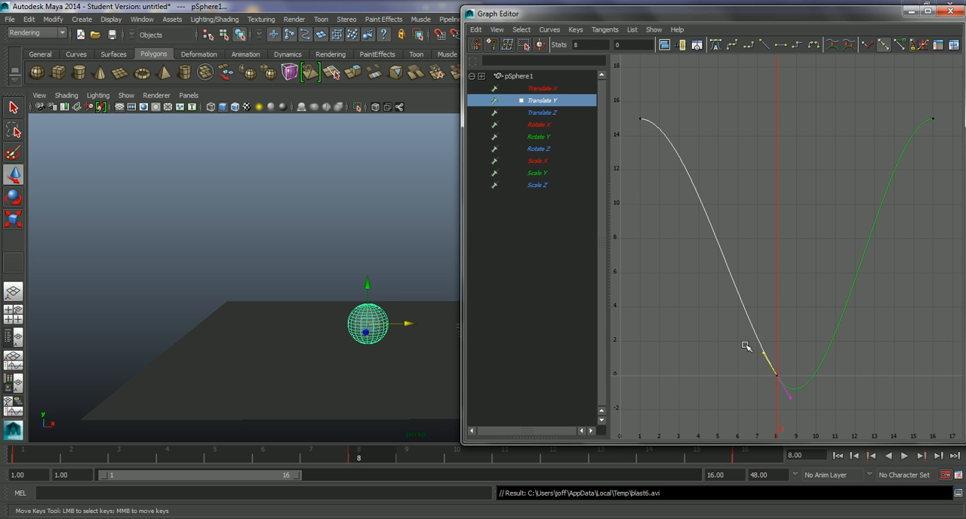
pyautogui.moveTo(773, 363); pyautogui.dragTo(753, 376, button='middle')
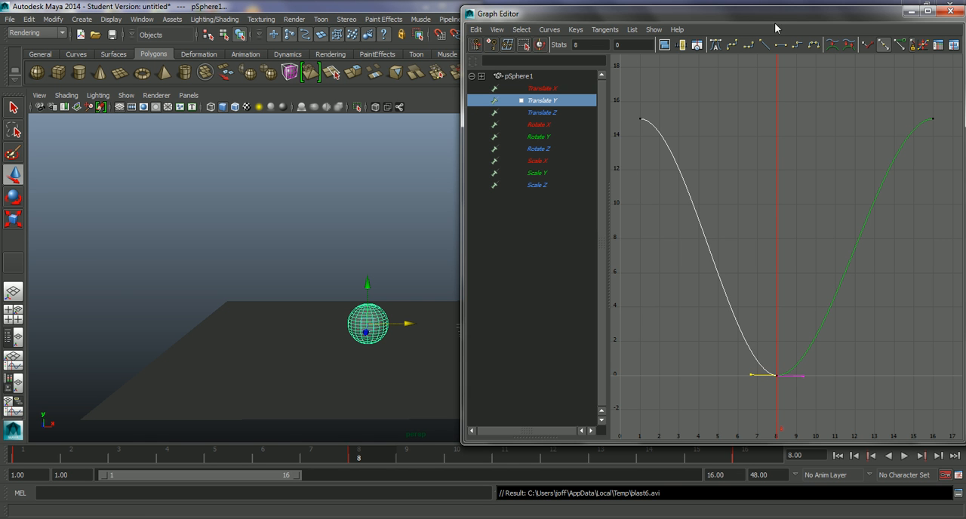
pyautogui.moveTo(795, 21); pyautogui.dragTo(718, 37)
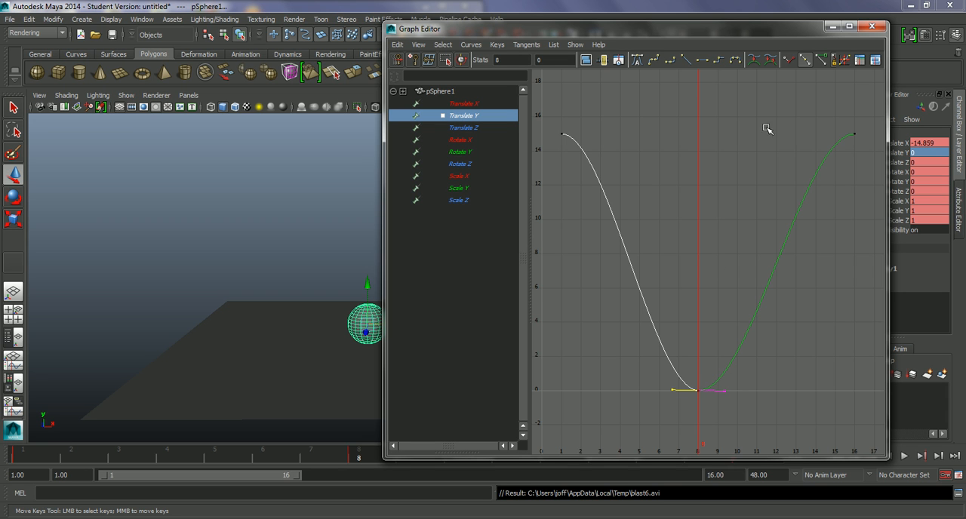
# Break the tangents of the Translate Y key at frame 8 and raise both handles steeply into a sharp V.
pyautogui.click(699, 391)
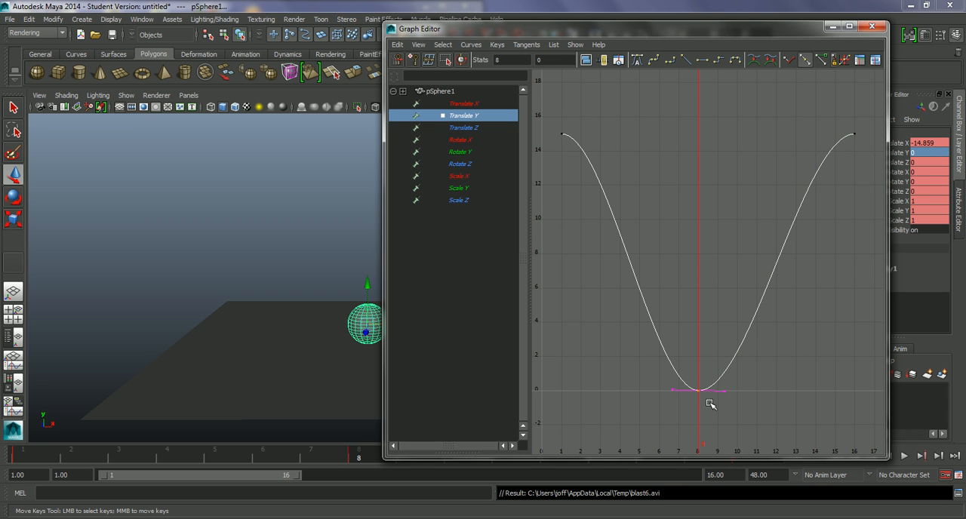
pyautogui.click(789, 61)
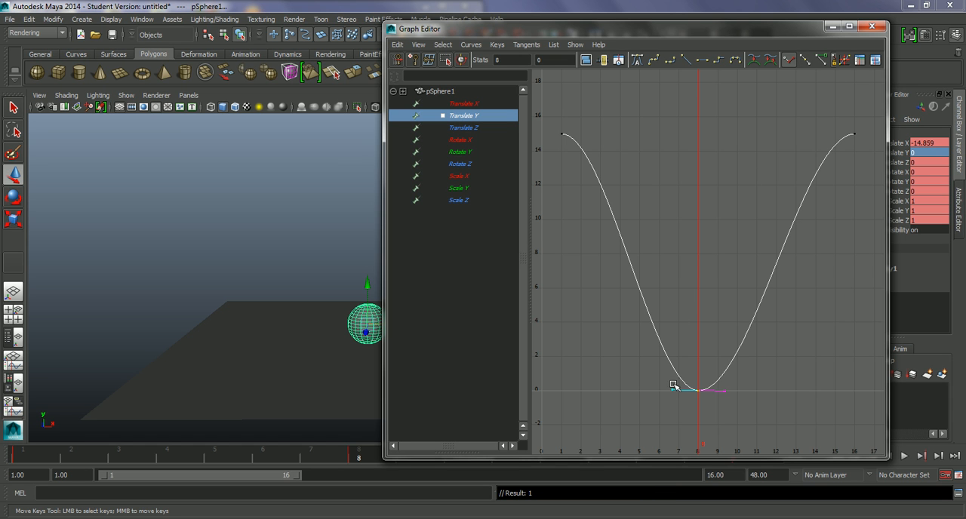
pyautogui.moveTo(683, 400); pyautogui.dragTo(683, 399)
pyautogui.moveTo(675, 390); pyautogui.dragTo(691, 352, button='middle')
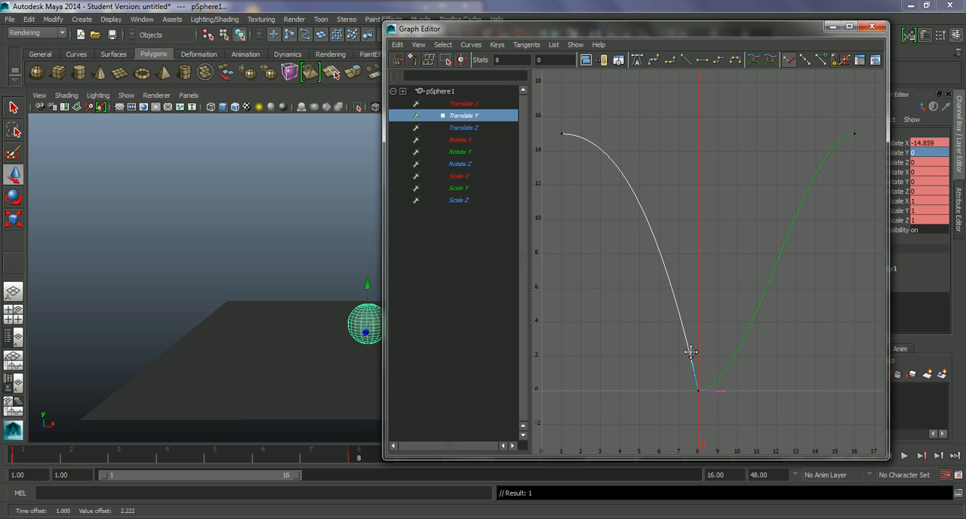
pyautogui.moveTo(724, 405); pyautogui.dragTo(729, 388)
pyautogui.moveTo(728, 391); pyautogui.dragTo(704, 367, button='middle')
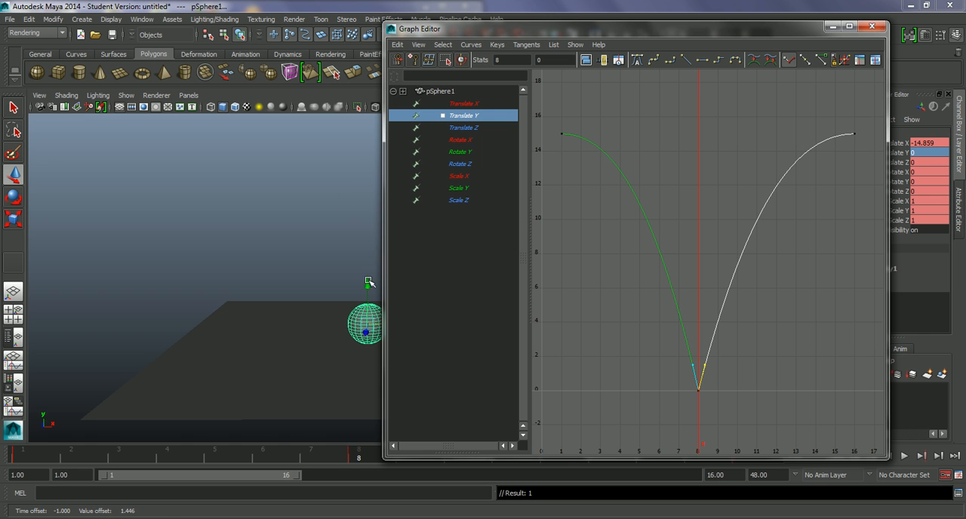
# Minimize the Graph Editor and play the bounce animation from the first frame, stopping it after a preview.
pyautogui.moveTo(696, 30); pyautogui.dragTo(315, 48)
pyautogui.click(352, 43)
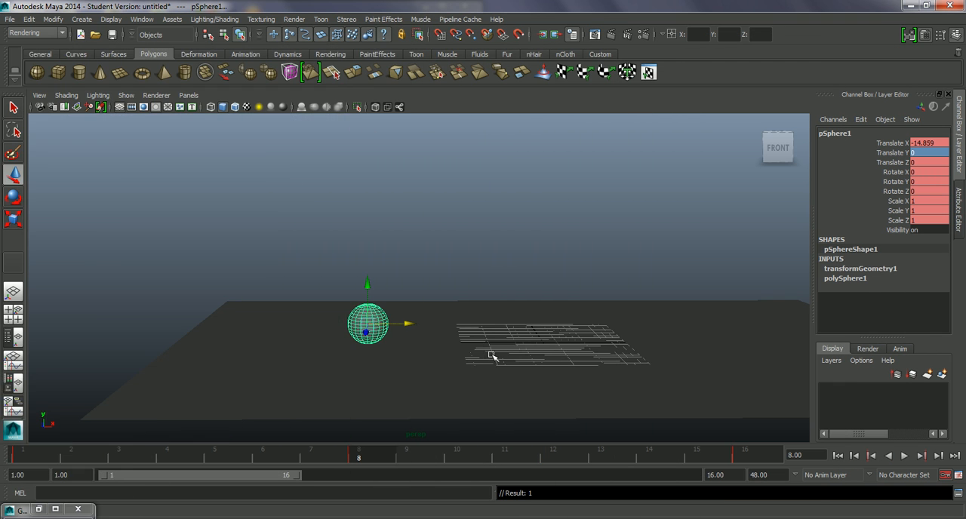
pyautogui.click(840, 456)
pyautogui.click(905, 456)
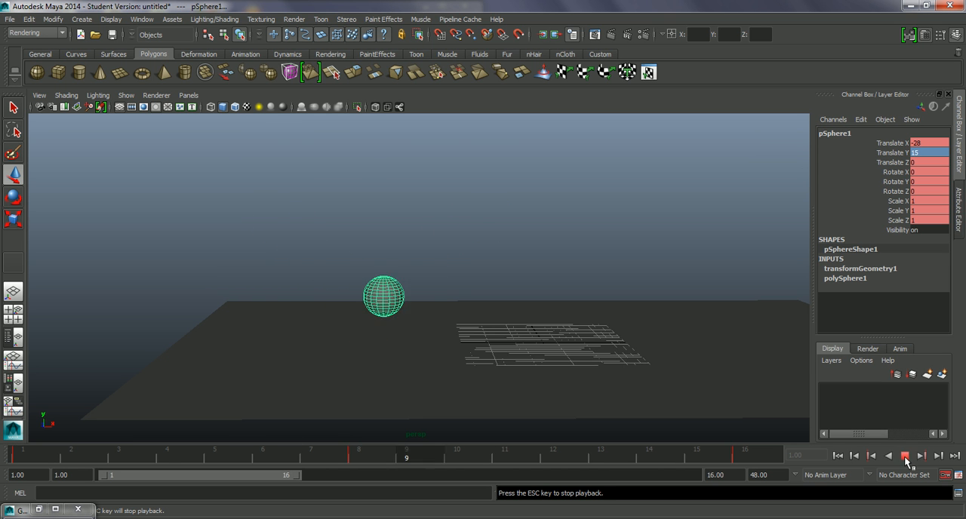
pyautogui.click(905, 457)
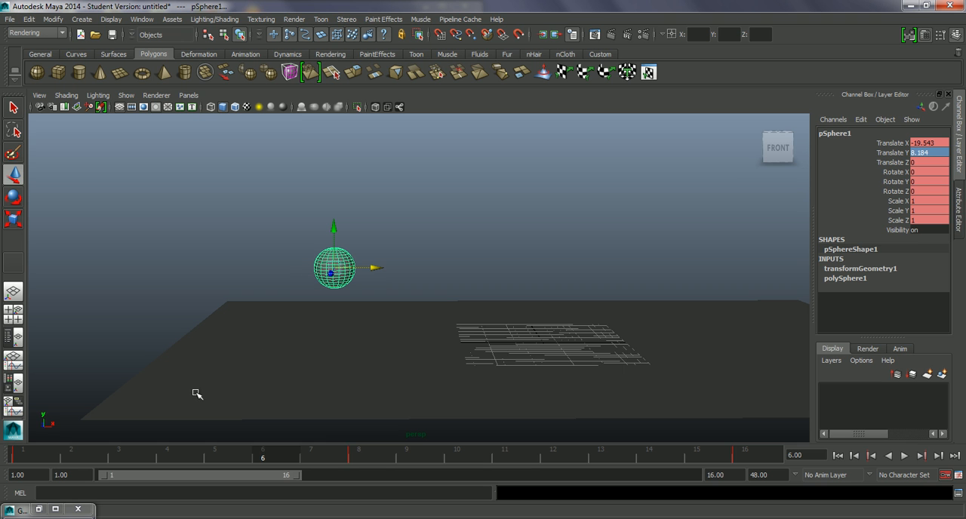
# Create a playblast of the bounce, watch it and close the player.
pyautogui.rightClick(235, 451)
pyautogui.click(266, 447)
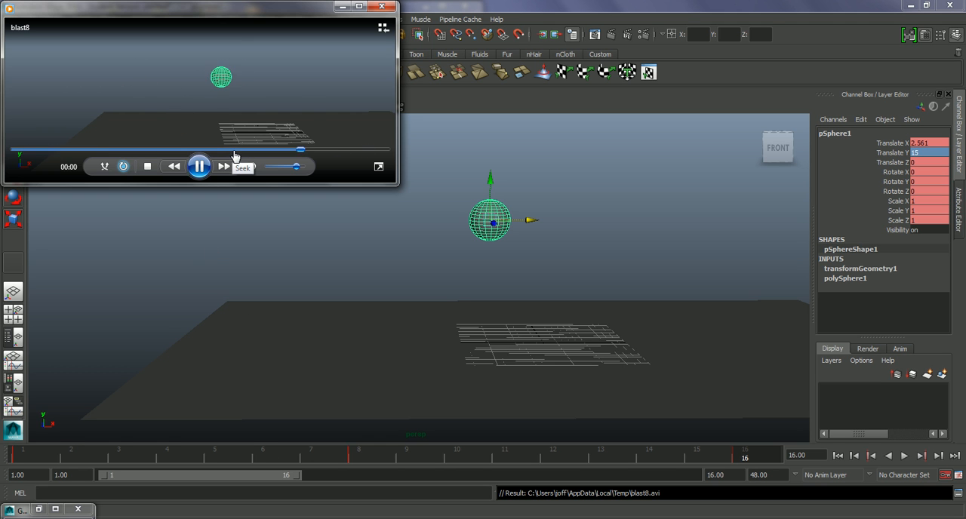
pyautogui.click(392, 9)
# Reselect the sphere and squash it vertically at frame 8 to a Scale Y of about 0.73.
pyautogui.click(521, 275)
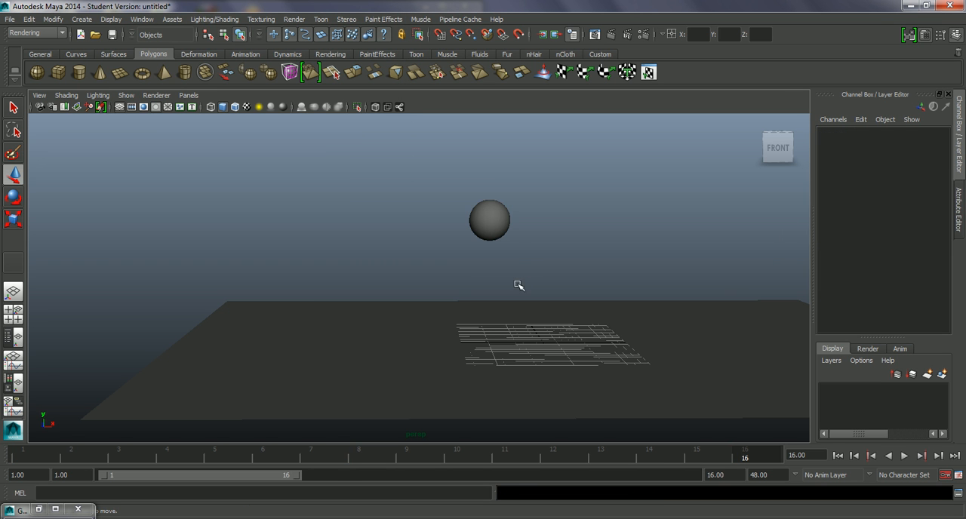
pyautogui.click(501, 232)
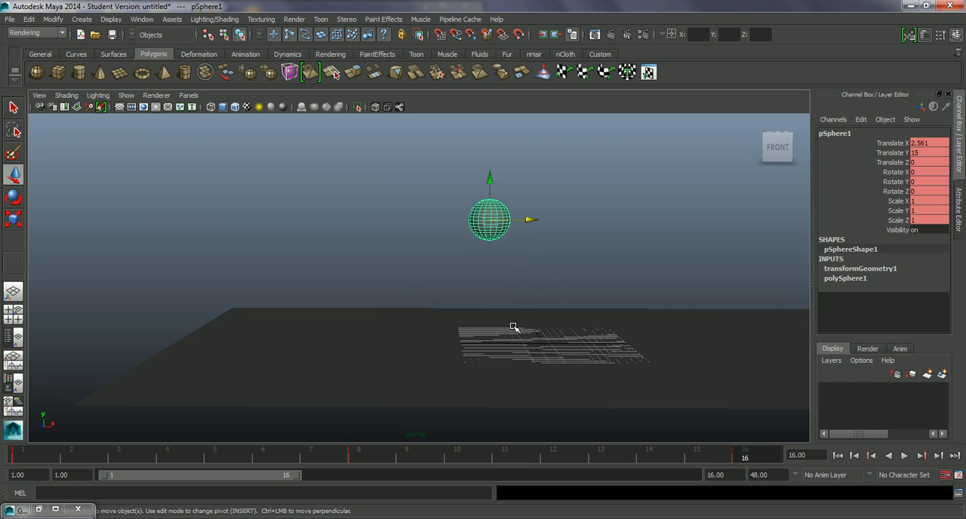
pyautogui.keyDown('alt'); pyautogui.moveTo(531, 263); pyautogui.dragTo(506, 248); pyautogui.keyUp('alt')
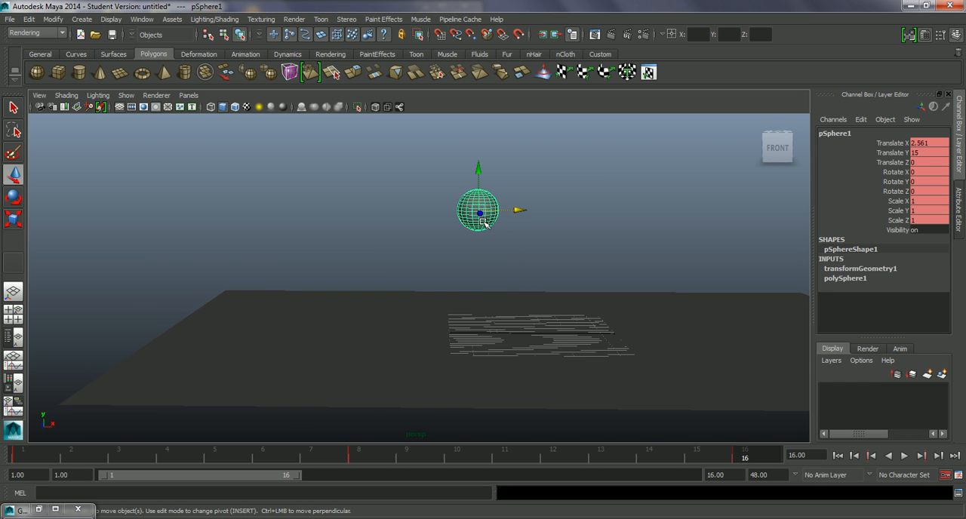
pyautogui.moveTo(35, 450); pyautogui.dragTo(380, 449)
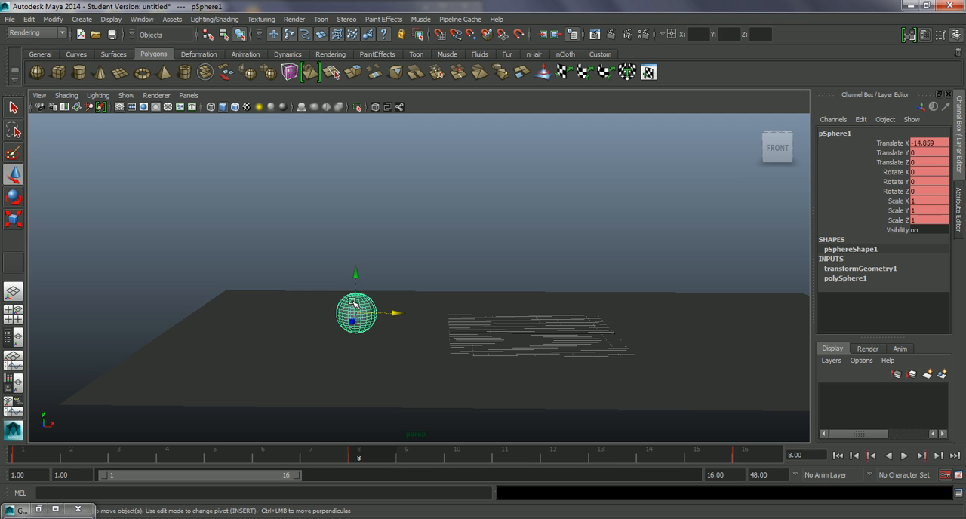
pyautogui.keyDown('alt'); pyautogui.moveTo(376, 341); pyautogui.dragTo(466, 378, button='right'); pyautogui.keyUp('alt')
pyautogui.keyDown('alt'); pyautogui.moveTo(421, 353); pyautogui.dragTo(455, 309, button='middle'); pyautogui.keyUp('alt')
pyautogui.keyDown('alt'); pyautogui.moveTo(455, 308); pyautogui.dragTo(413, 357); pyautogui.keyUp('alt')
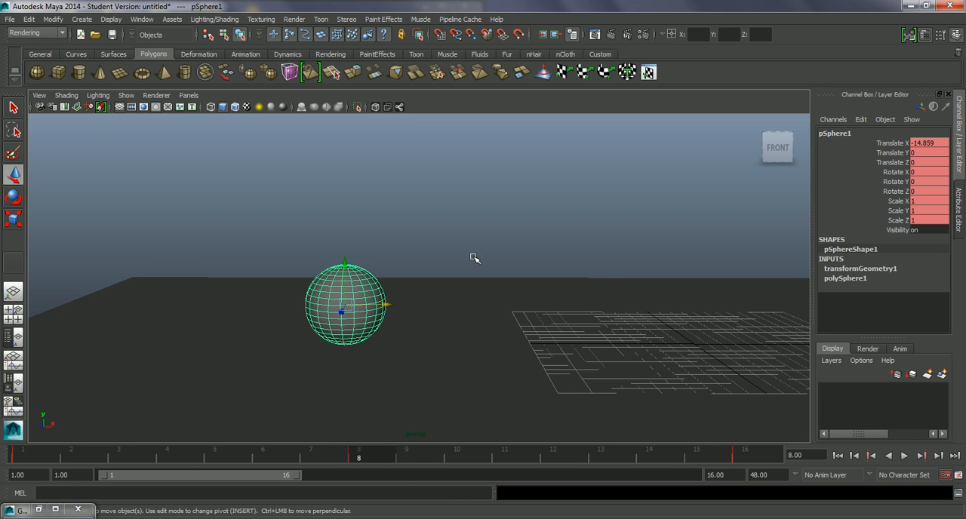
pyautogui.press('r')
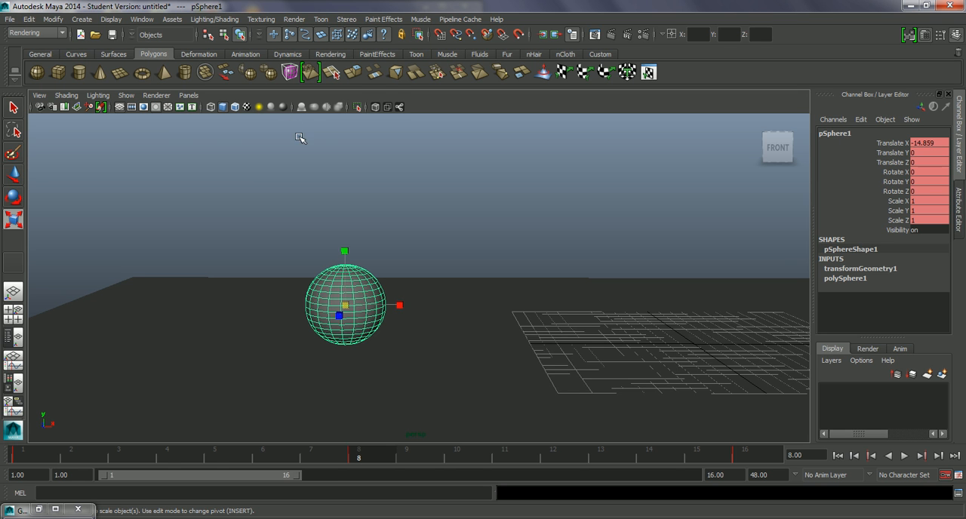
pyautogui.keyDown('alt'); pyautogui.moveTo(384, 176); pyautogui.dragTo(388, 171); pyautogui.keyUp('alt')
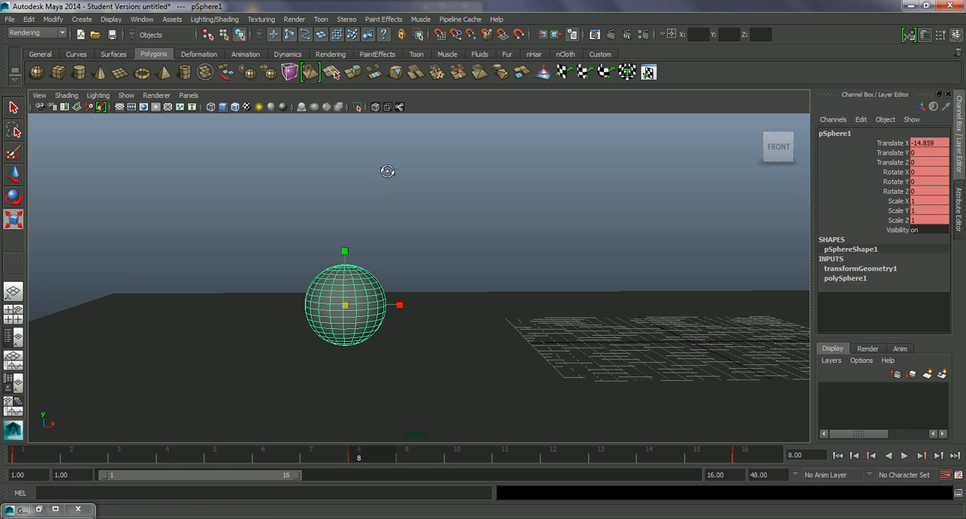
pyautogui.moveTo(345, 252); pyautogui.dragTo(367, 259)
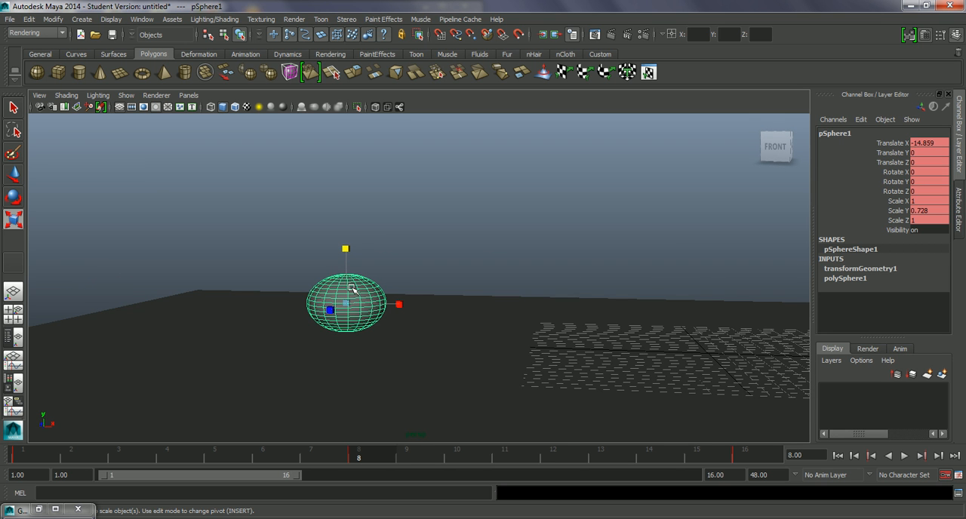
# Widen the squashed sphere at frame 8 by setting its Scale X and Scale Z to 1.2.
pyautogui.keyDown('alt'); pyautogui.moveTo(371, 296); pyautogui.dragTo(323, 319); pyautogui.keyUp('alt')
pyautogui.moveTo(404, 302); pyautogui.dragTo(414, 308)
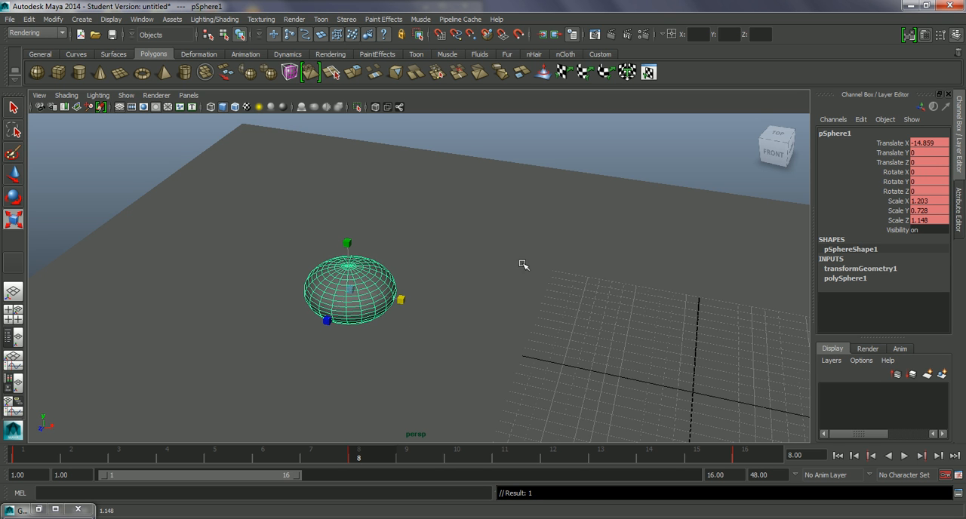
pyautogui.doubleClick(934, 201)
pyautogui.write('1')
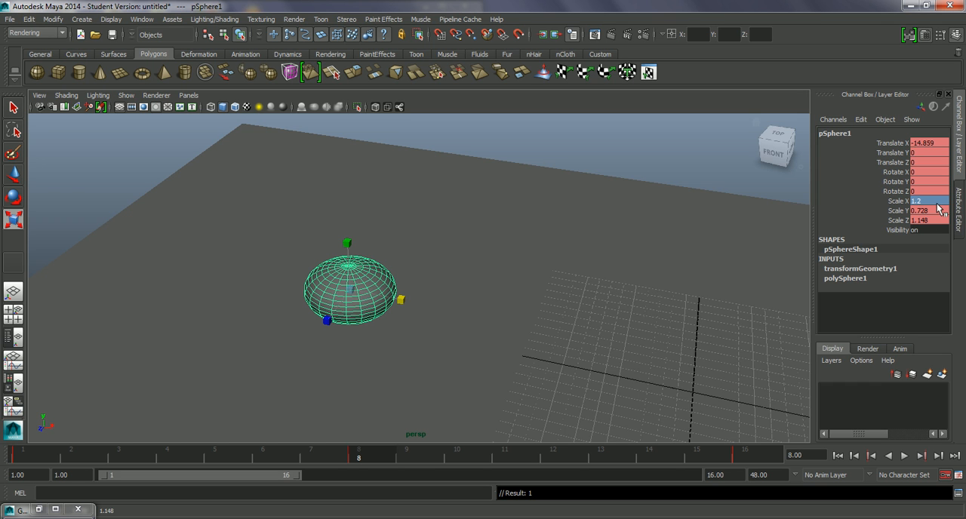
pyautogui.doubleClick(935, 220)
pyautogui.write('1.2')
pyautogui.press('Return')
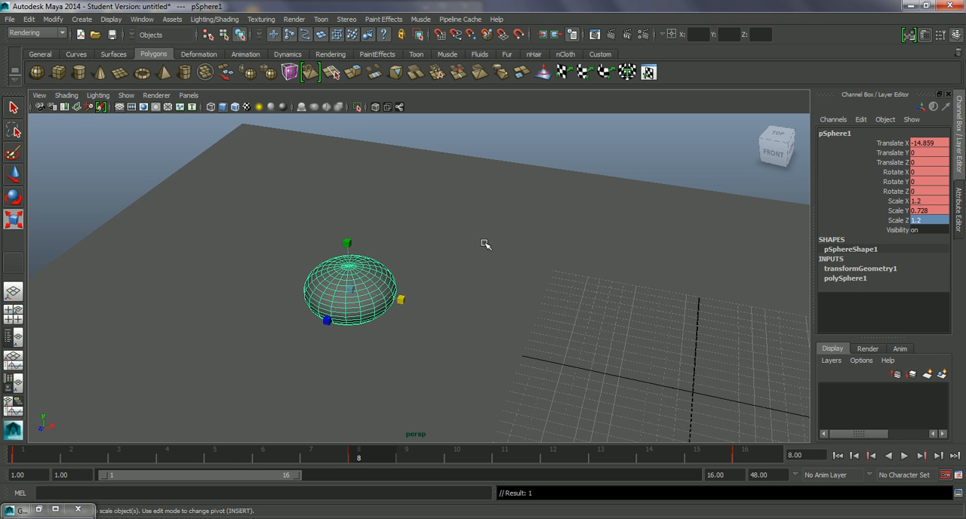
# Set the sphere's Scale Y to 0.8 at frame 8.
pyautogui.keyDown('alt'); pyautogui.moveTo(362, 294); pyautogui.dragTo(503, 269); pyautogui.keyUp('alt')
pyautogui.click(918, 211)
pyautogui.doubleClick(933, 211)
pyautogui.write('0.')
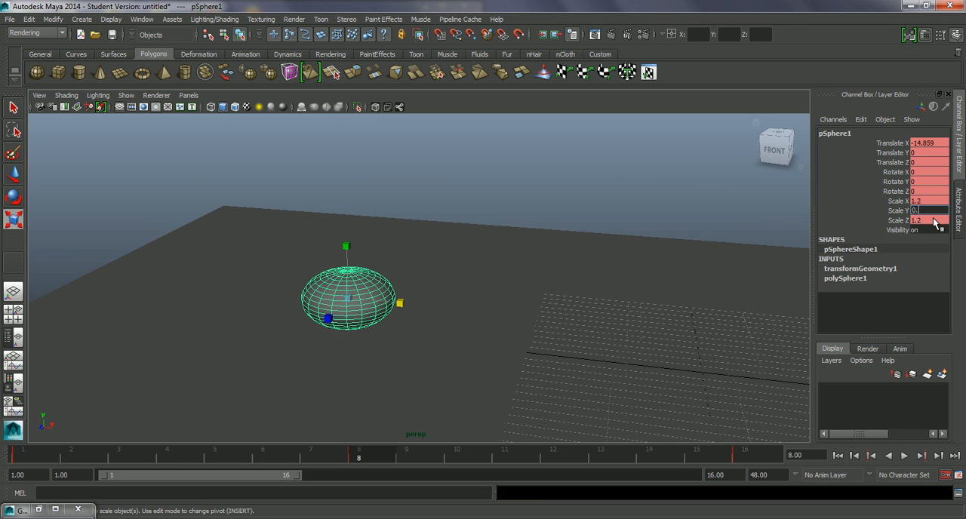
pyautogui.write('8')
pyautogui.press('Return')
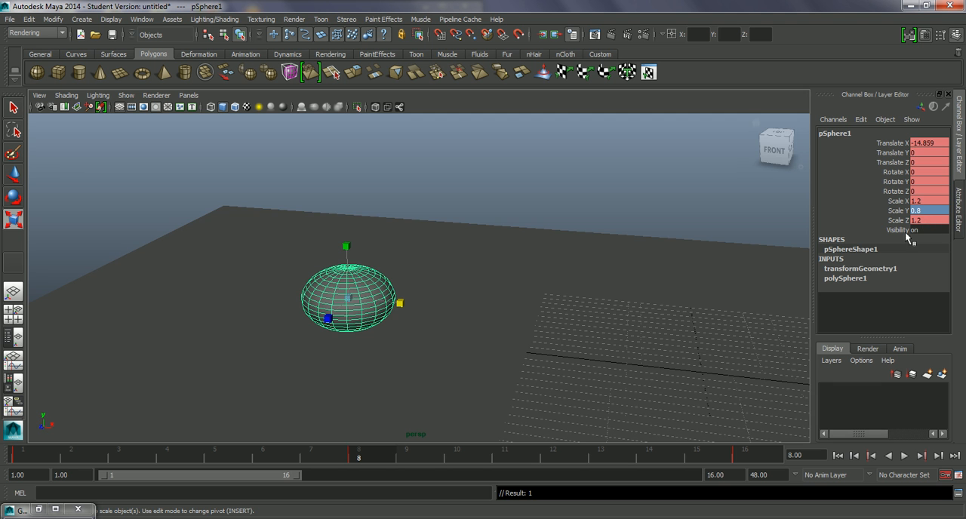
# Lower the squashed sphere onto the ground plane at frame 8, to a Translate Y of about -0.58.
pyautogui.keyDown('alt'); pyautogui.moveTo(515, 306); pyautogui.dragTo(537, 285); pyautogui.keyUp('alt')
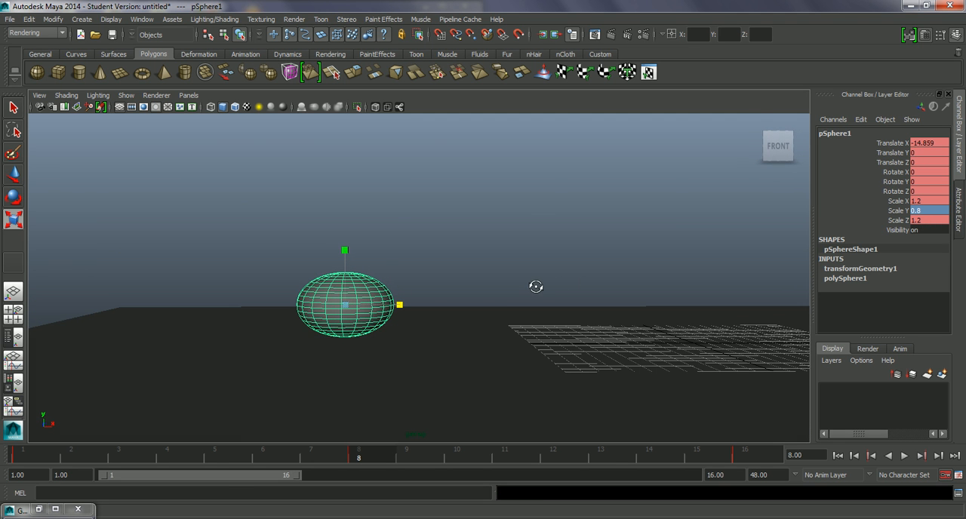
pyautogui.keyDown('alt'); pyautogui.moveTo(499, 317); pyautogui.dragTo(457, 289); pyautogui.keyUp('alt')
pyautogui.press('w')
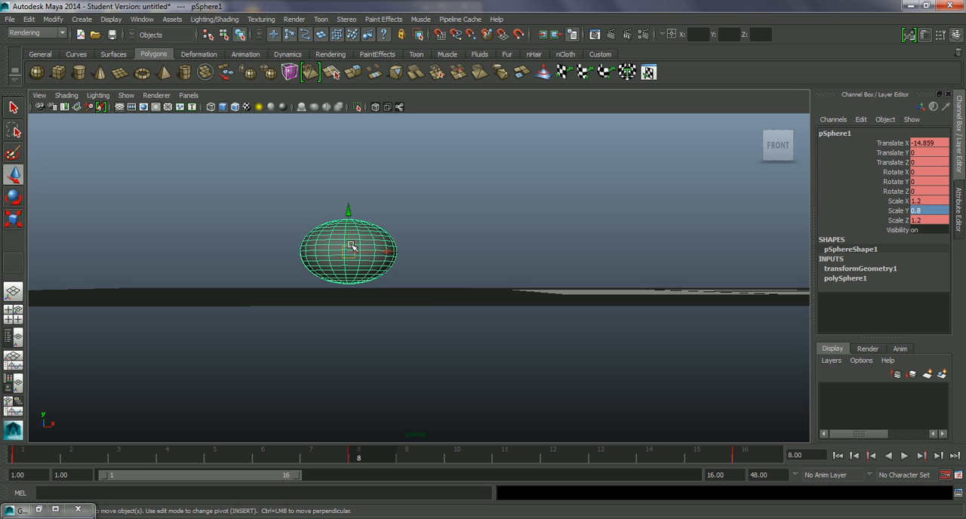
pyautogui.keyDown('alt'); pyautogui.moveTo(381, 264); pyautogui.dragTo(383, 265); pyautogui.keyUp('alt')
pyautogui.moveTo(349, 227); pyautogui.dragTo(348, 235)
pyautogui.keyDown('alt'); pyautogui.moveTo(385, 250); pyautogui.dragTo(350, 236); pyautogui.keyUp('alt')
pyautogui.keyDown('alt'); pyautogui.moveTo(428, 271); pyautogui.dragTo(429, 278); pyautogui.keyUp('alt')
# Scrub through the bounce and reset the sphere's Scale X, Y and Z to 1 at frame 16.
pyautogui.moveTo(367, 453)
pyautogui.mouseDown()
pyautogui.moveTo(256, 451)
pyautogui.moveTo(374, 457)
pyautogui.mouseUp()
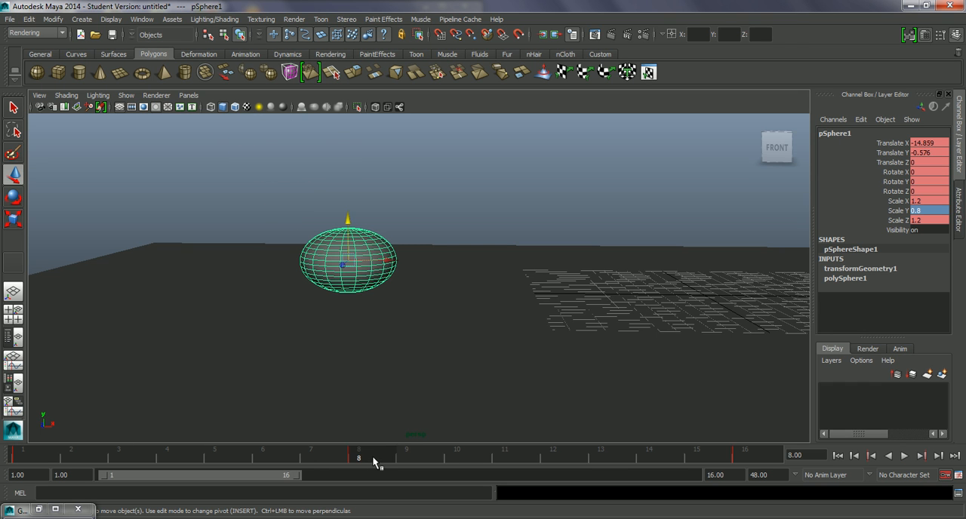
pyautogui.hotkey('alt', 'v')
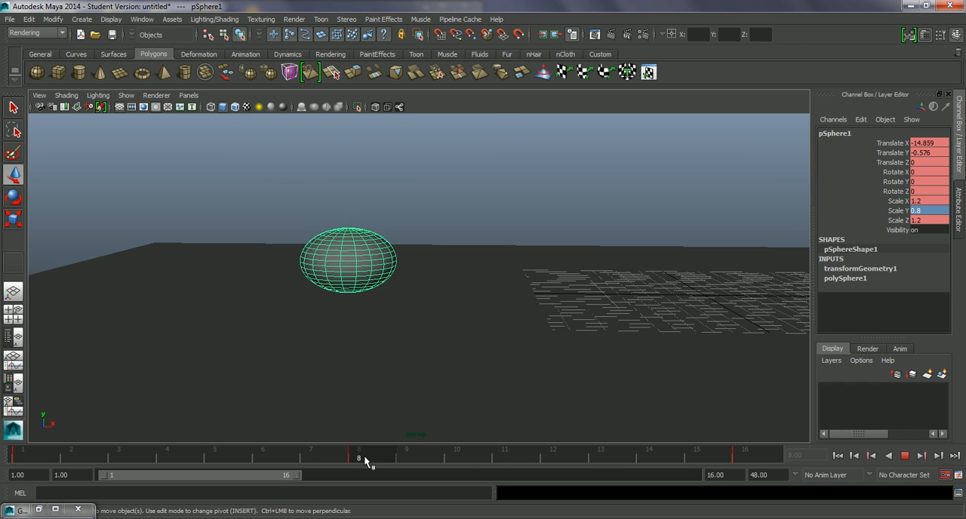
pyautogui.hotkey('alt', 'v')
pyautogui.keyDown('alt'); pyautogui.moveTo(421, 401); pyautogui.dragTo(445, 394); pyautogui.keyUp('alt')
pyautogui.hotkey('alt', 'v')
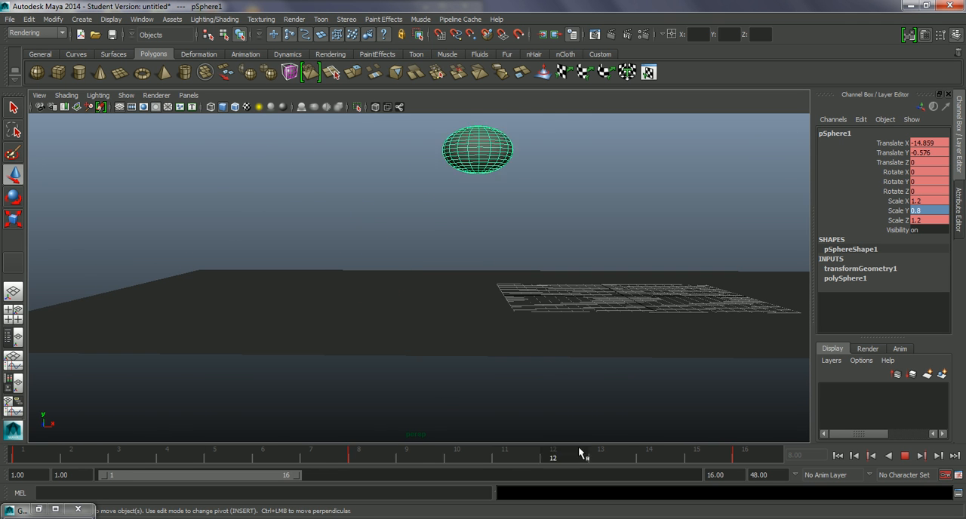
pyautogui.moveTo(808, 445); pyautogui.dragTo(770, 444)
pyautogui.keyDown('alt'); pyautogui.moveTo(492, 283); pyautogui.dragTo(532, 252); pyautogui.keyUp('alt')
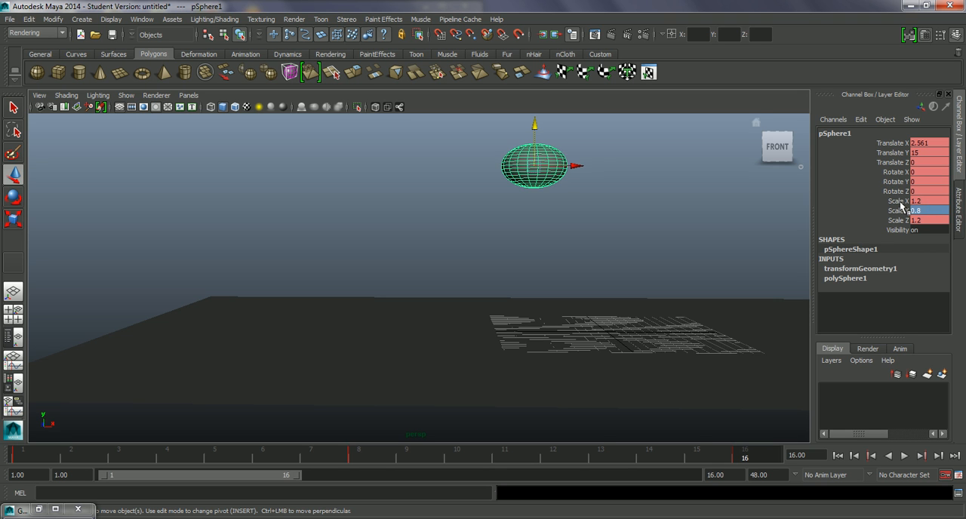
pyautogui.moveTo(900, 201); pyautogui.dragTo(931, 219)
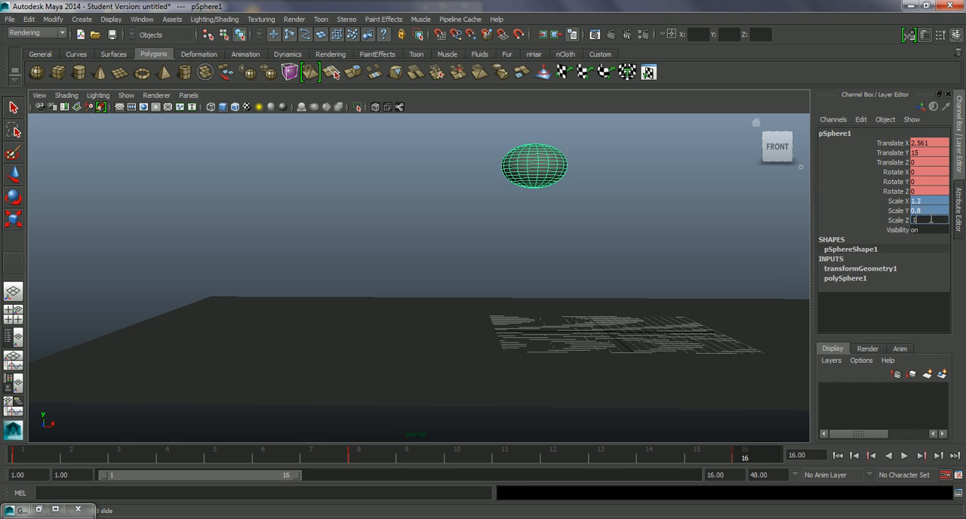
pyautogui.press('Return')
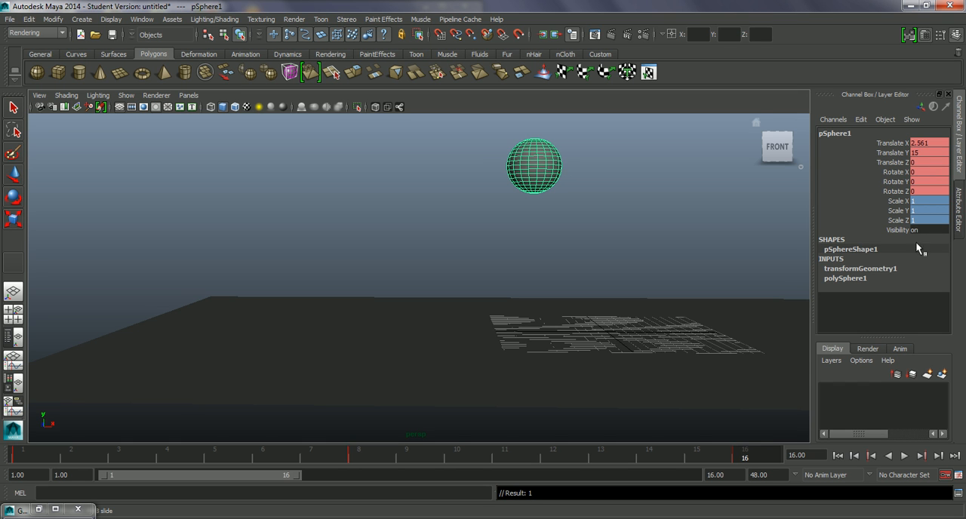
# Make a new playblast to review the squash on the bounce, then close the player.
pyautogui.moveTo(757, 459); pyautogui.dragTo(362, 443)
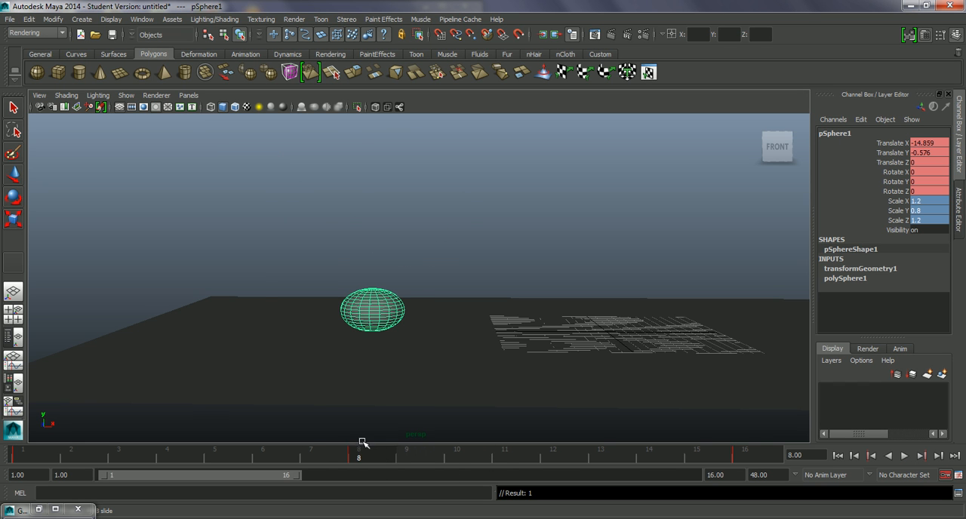
pyautogui.rightClick(205, 452)
pyautogui.click(236, 447)
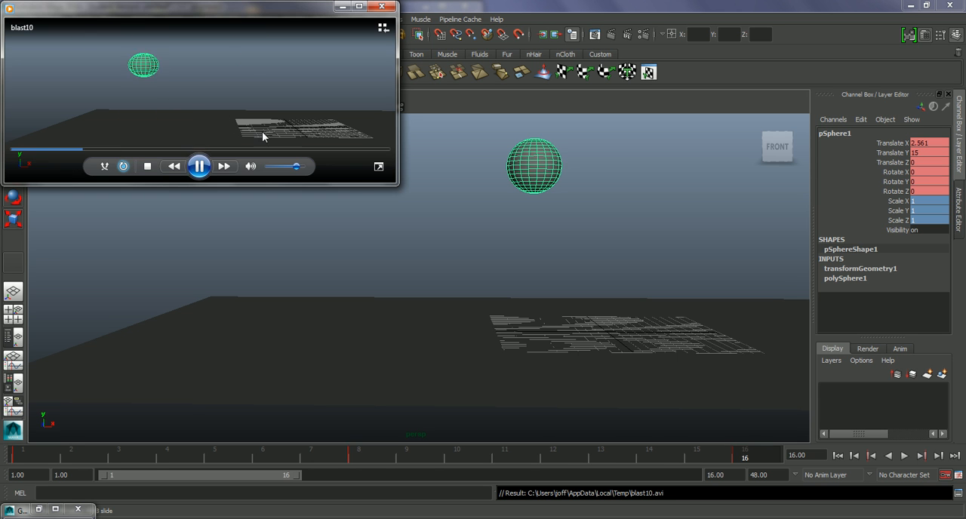
pyautogui.click(383, 7)
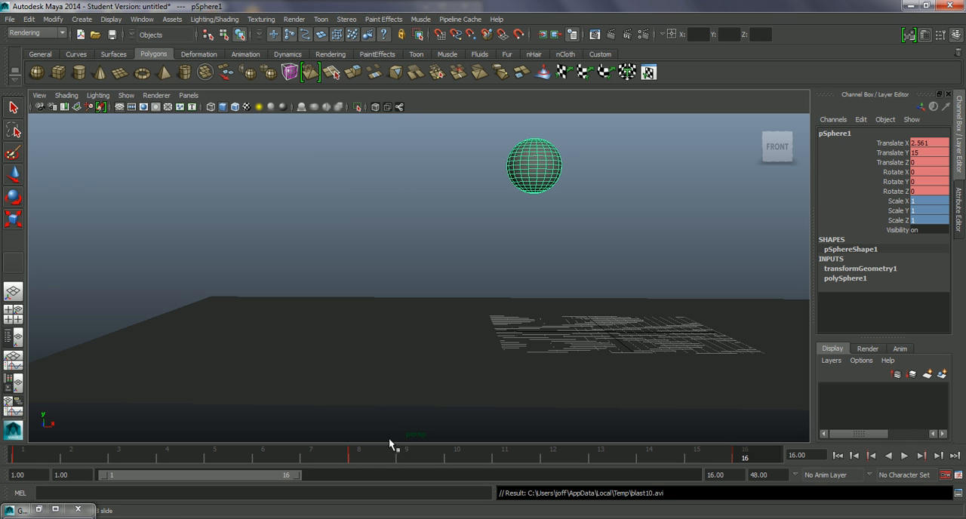
# Set the sphere's Scale X, Y and Z to 1 at frame 7, just before the ground contact.
pyautogui.moveTo(365, 455)
pyautogui.mouseDown()
pyautogui.moveTo(302, 457)
pyautogui.moveTo(366, 458)
pyautogui.mouseUp()
pyautogui.keyDown('alt'); pyautogui.moveTo(437, 359); pyautogui.dragTo(439, 351); pyautogui.keyUp('alt')
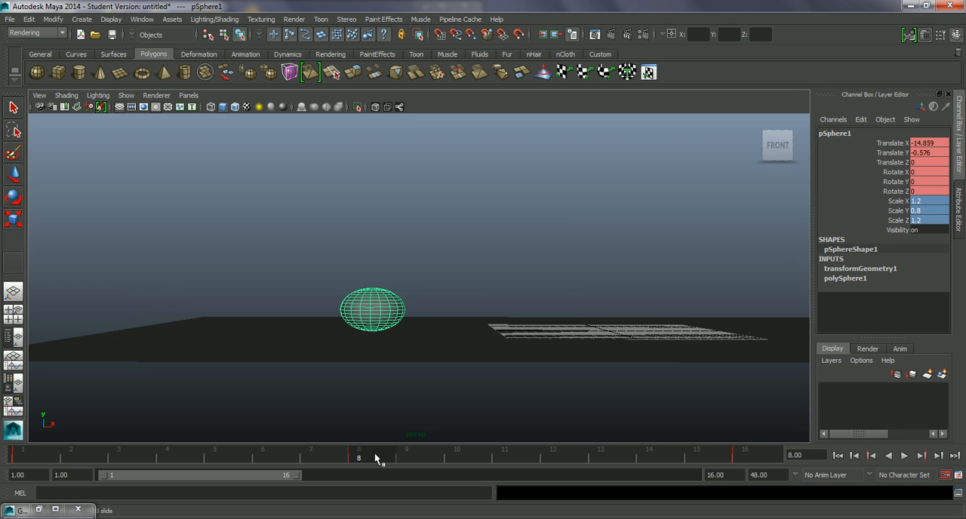
pyautogui.hotkey('alt', 'v')
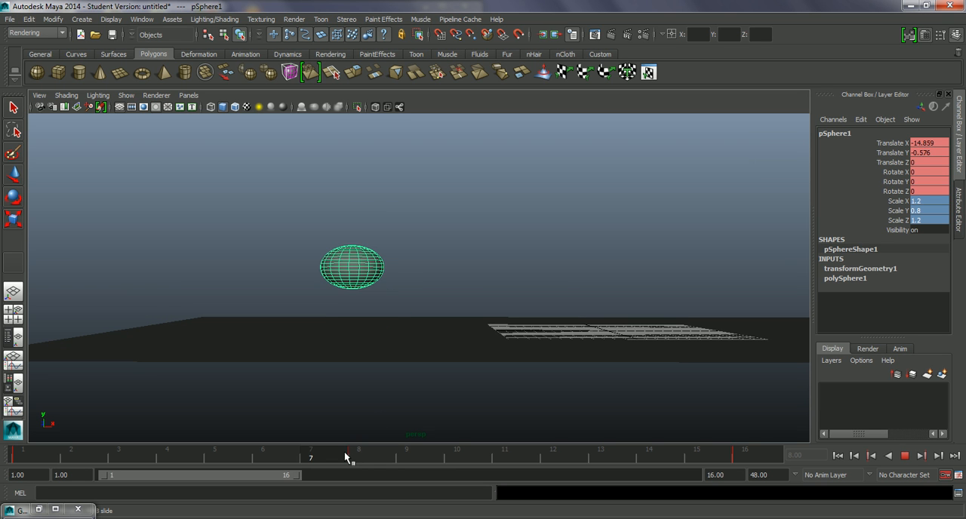
pyautogui.hotkey('alt', 'v')
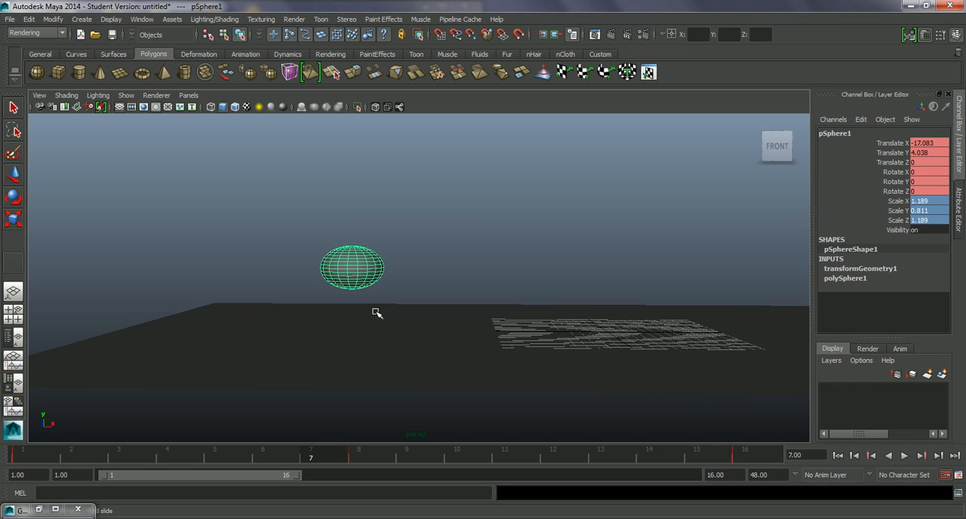
pyautogui.press('w')
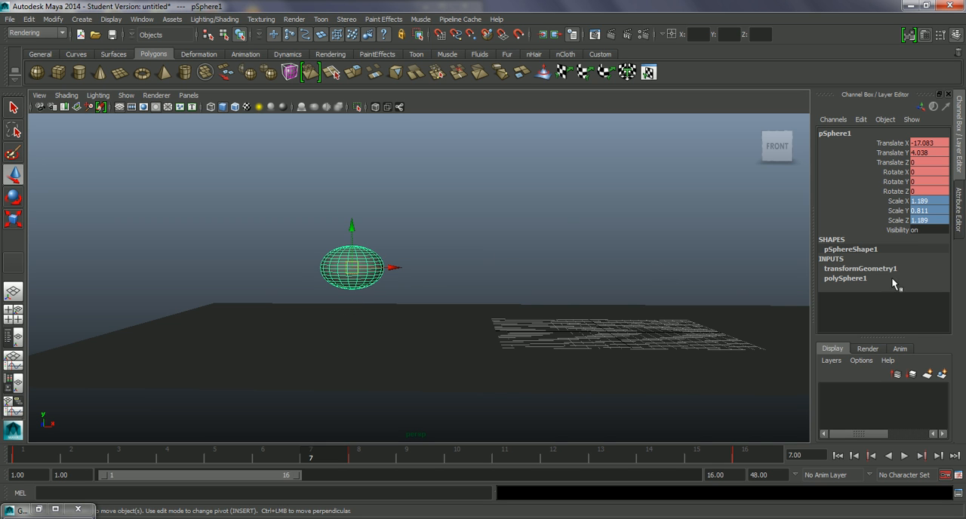
pyautogui.doubleClick(936, 219)
pyautogui.write('1')
pyautogui.press('Return')
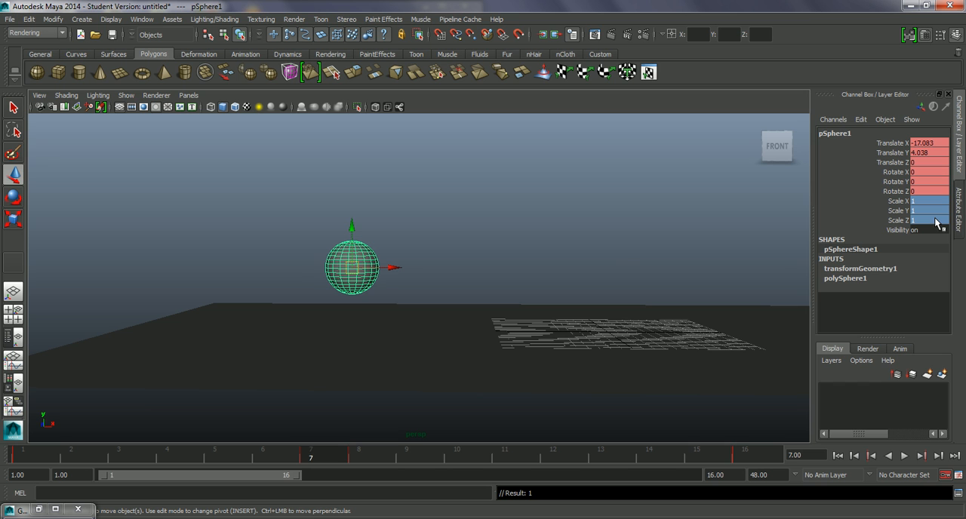
# Scrub the timeline from the ground contact at frame 8 to frame 12 to check the ball's shape on the rebound.
pyautogui.hotkey('alt', 'v')
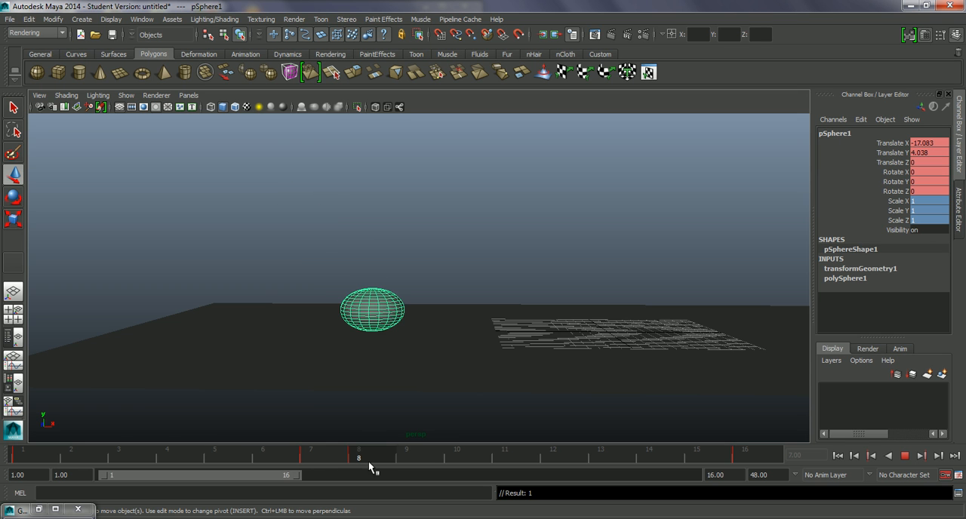
pyautogui.moveTo(449, 450); pyautogui.dragTo(556, 459)
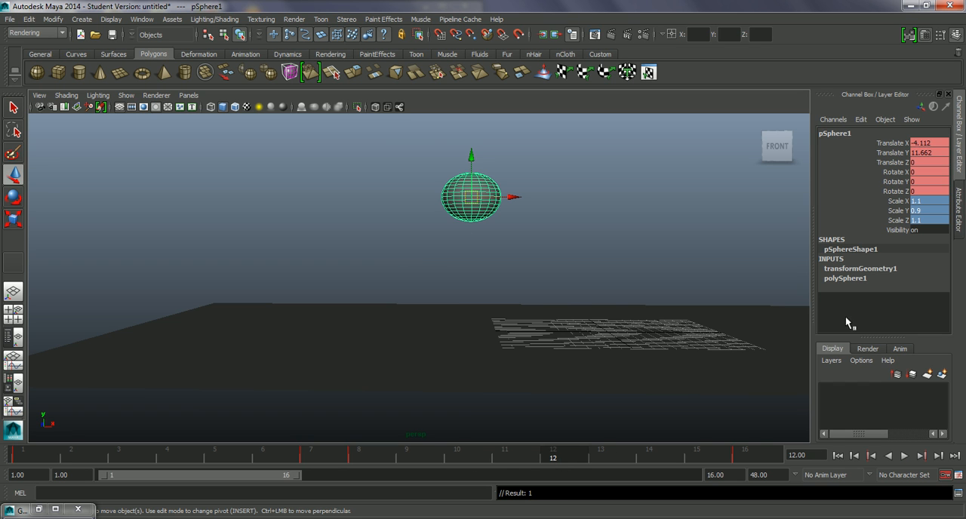
# Set the sphere's Scale X, Y and Z to 1 at frame 12.
pyautogui.doubleClick(929, 219)
pyautogui.write('1')
pyautogui.press('Return')
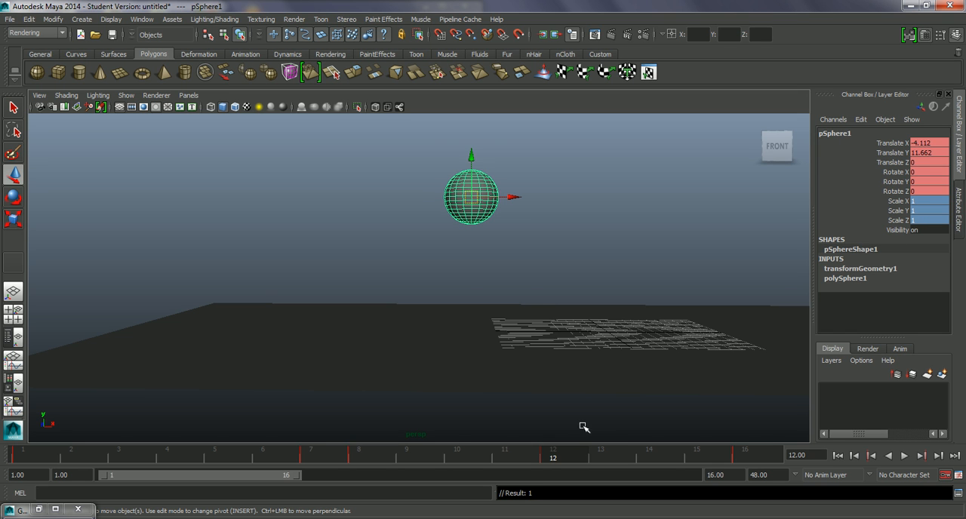
# Play back the bounce, then make a new playblast to review the rebound shape and close the player.
pyautogui.hotkey('alt', 'v')
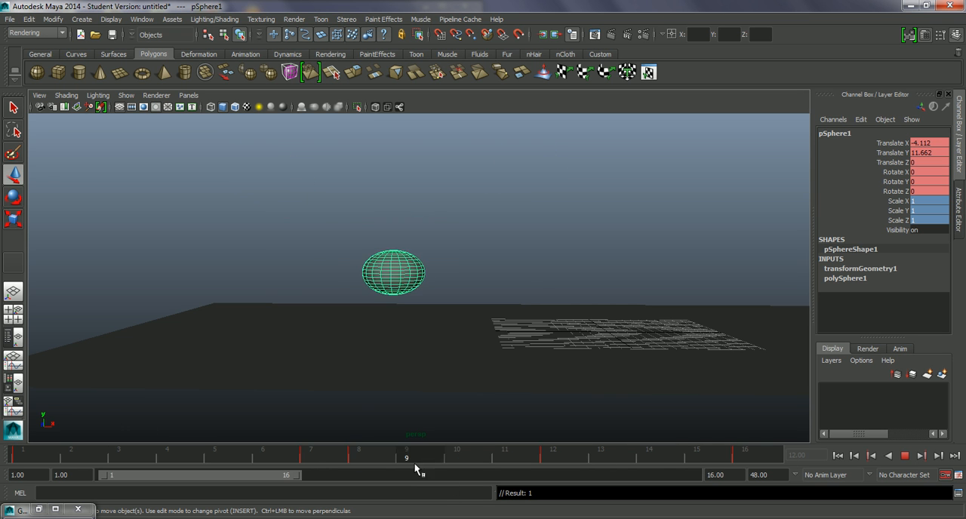
pyautogui.press('Escape')
pyautogui.click(24, 456)
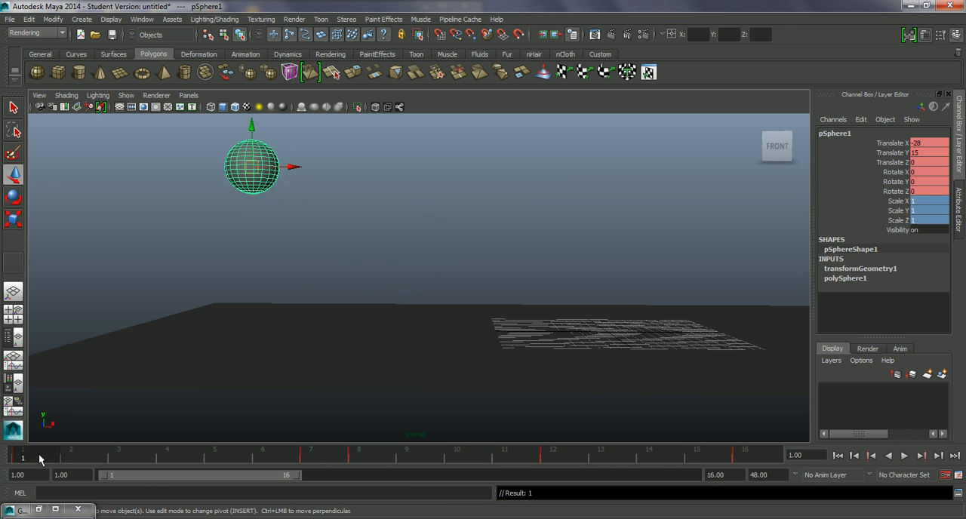
pyautogui.rightClick(191, 459)
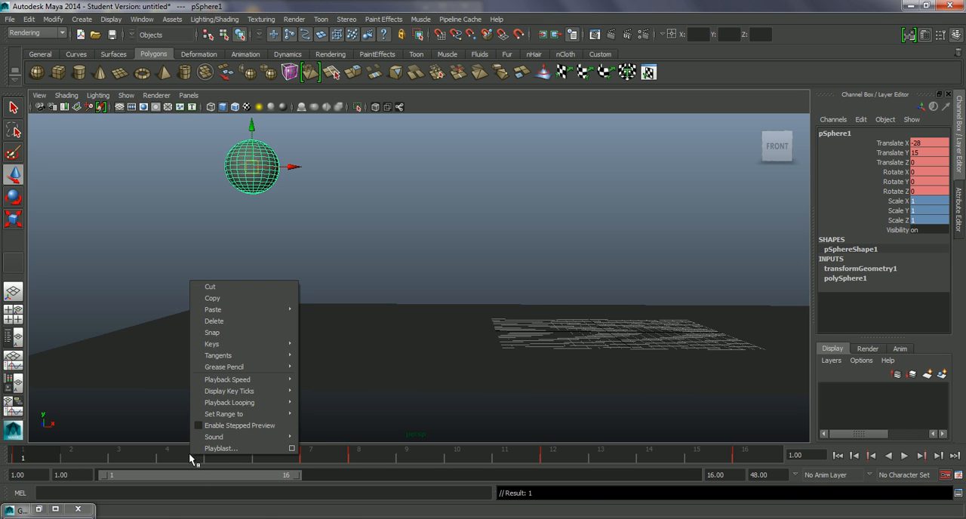
pyautogui.click(227, 452)
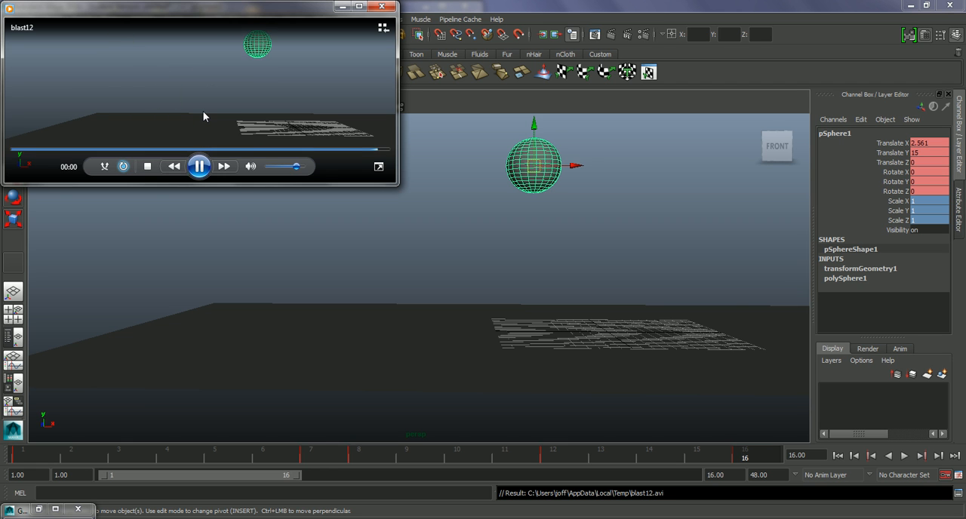
pyautogui.click(382, 6)
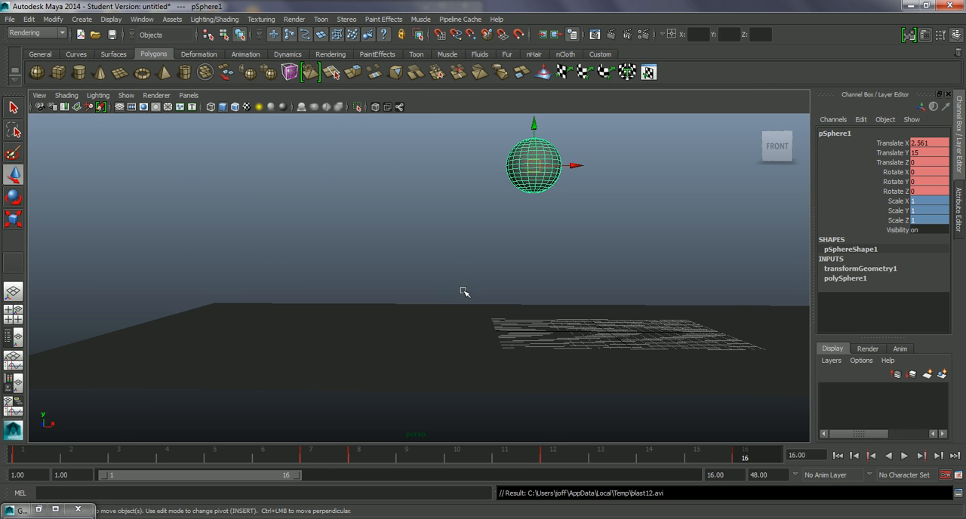
# Stretch the sphere vertically at frame 7, just before the ground contact, by setting its Scale Y to 1.2.
pyautogui.keyDown('alt'); pyautogui.moveTo(490, 273); pyautogui.dragTo(490, 276); pyautogui.keyUp('alt')
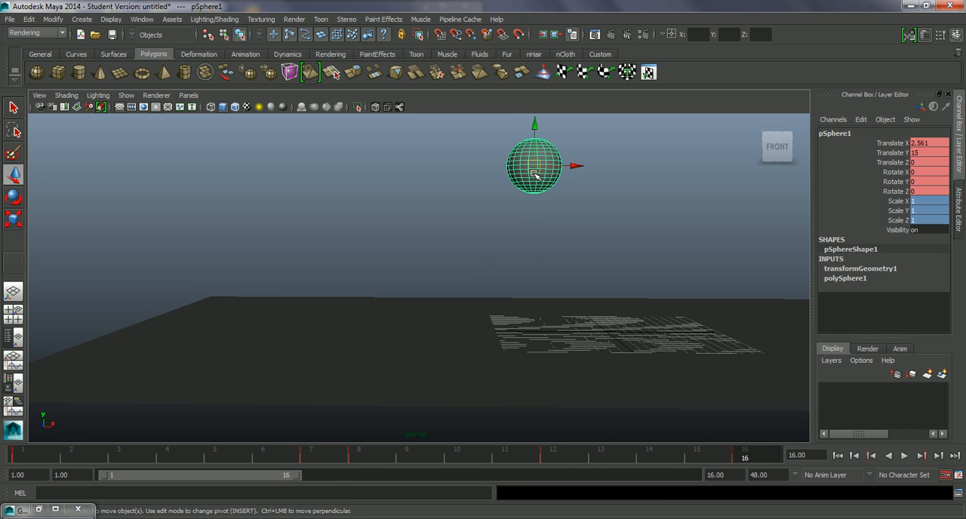
pyautogui.moveTo(338, 458)
pyautogui.mouseDown()
pyautogui.moveTo(108, 456)
pyautogui.moveTo(322, 455)
pyautogui.mouseUp()
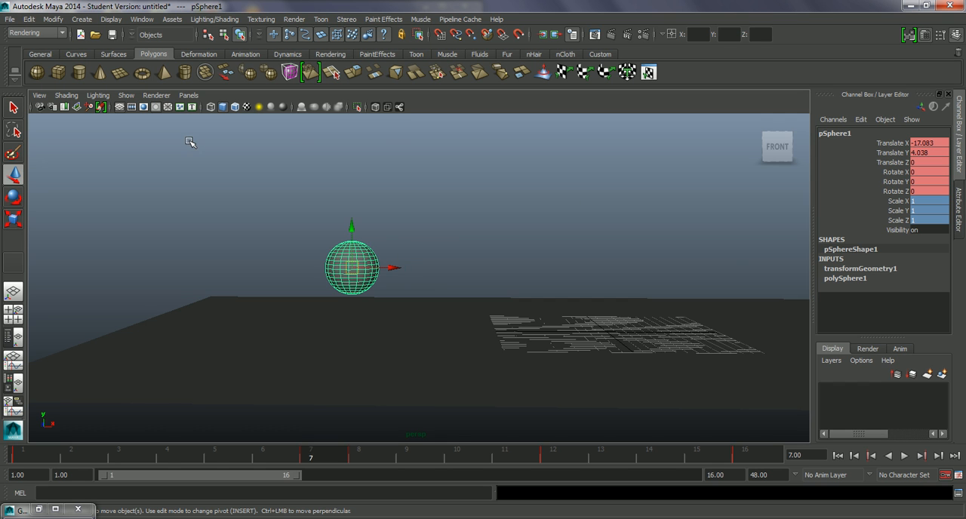
pyautogui.press('r')
pyautogui.keyDown('alt'); pyautogui.moveTo(406, 225); pyautogui.dragTo(415, 216); pyautogui.keyUp('alt')
pyautogui.moveTo(352, 212); pyautogui.dragTo(355, 204)
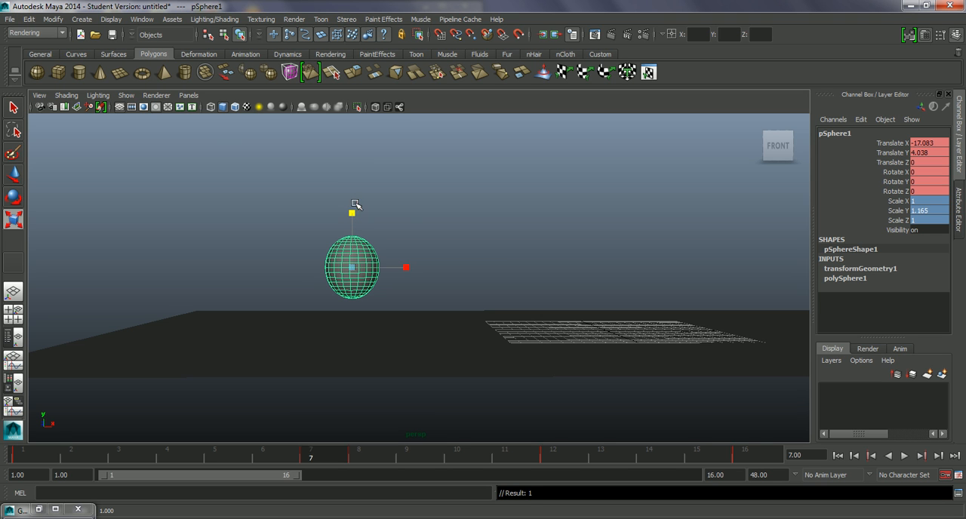
pyautogui.click(936, 211)
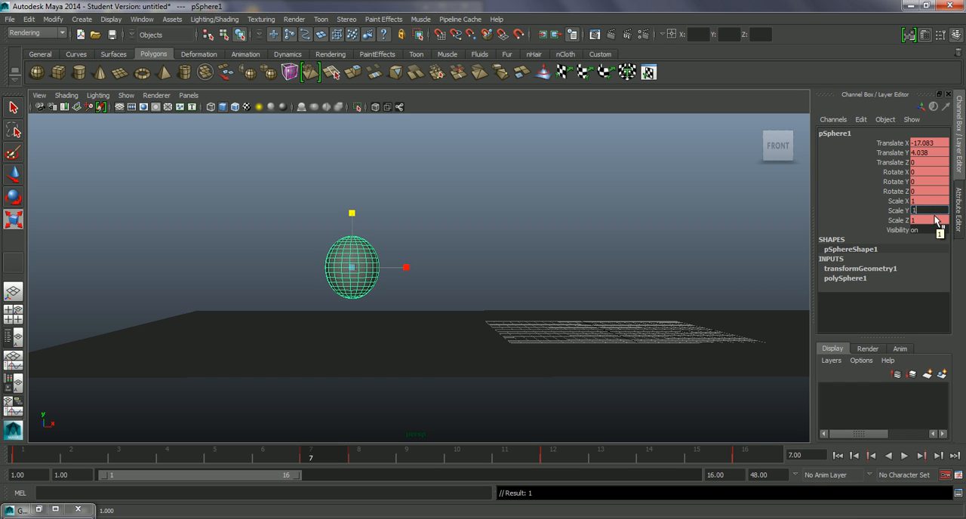
pyautogui.write('1.2')
pyautogui.press('Return')
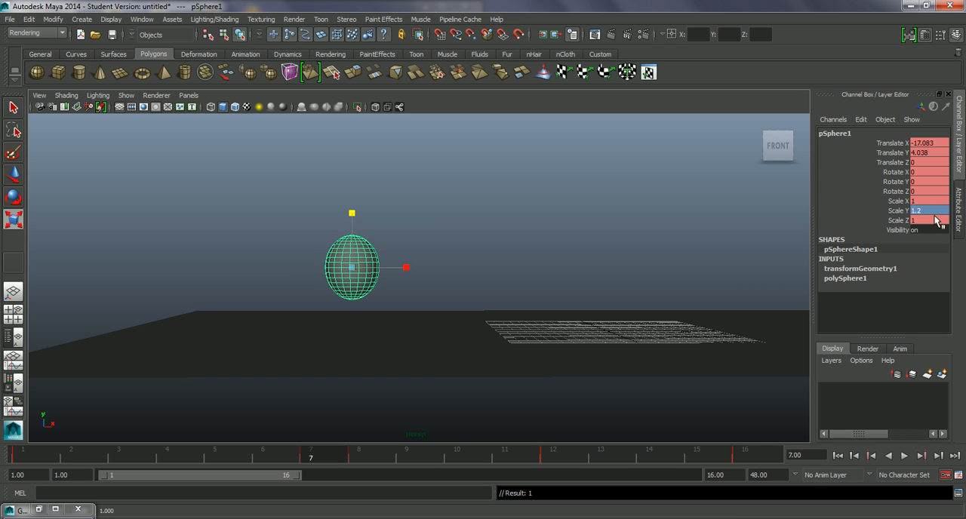
# Narrow the stretched sphere at frame 7 by setting its Scale X and Scale Z to 0.8.
pyautogui.click(925, 201)
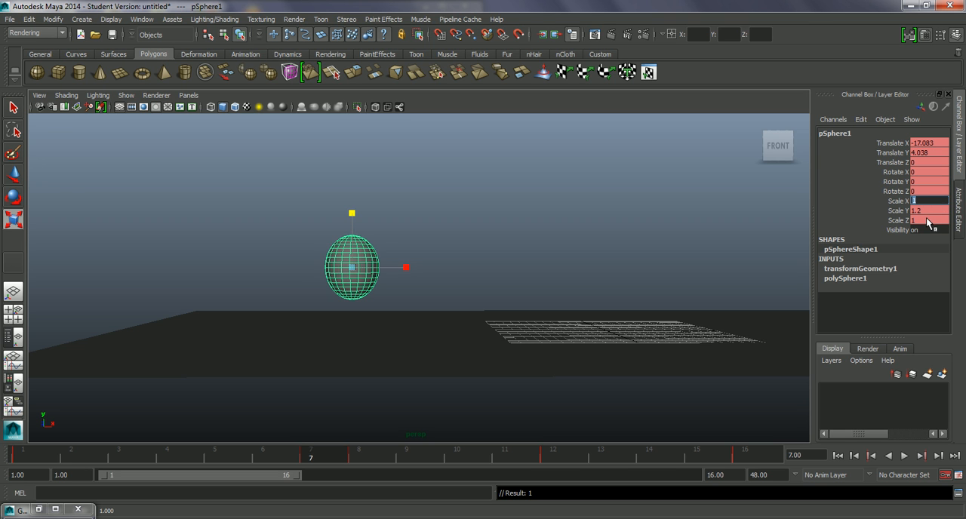
pyautogui.keyDown('shift'); pyautogui.click(928, 220); pyautogui.keyUp('shift')
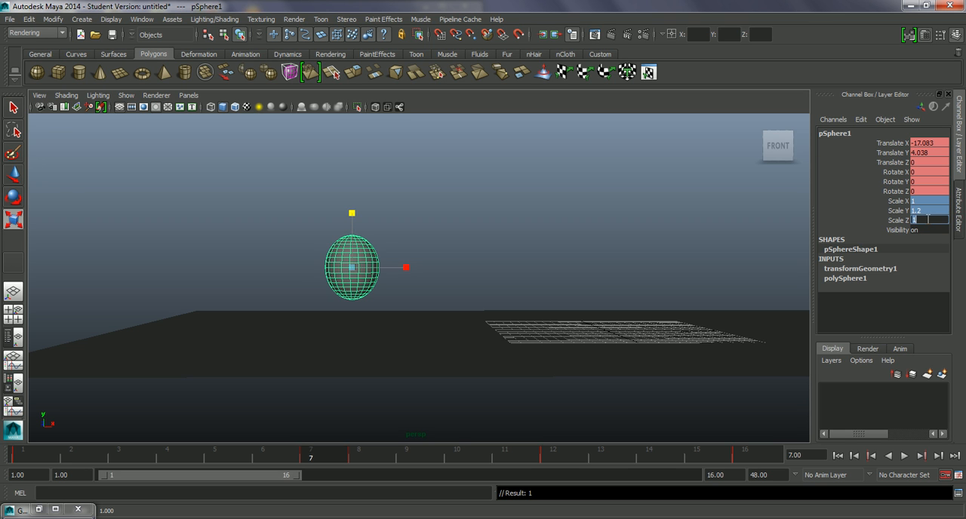
pyautogui.click(921, 203)
pyautogui.keyDown('ctrl'); pyautogui.click(925, 220); pyautogui.keyUp('ctrl')
pyautogui.write('0.8')
pyautogui.press('Return')
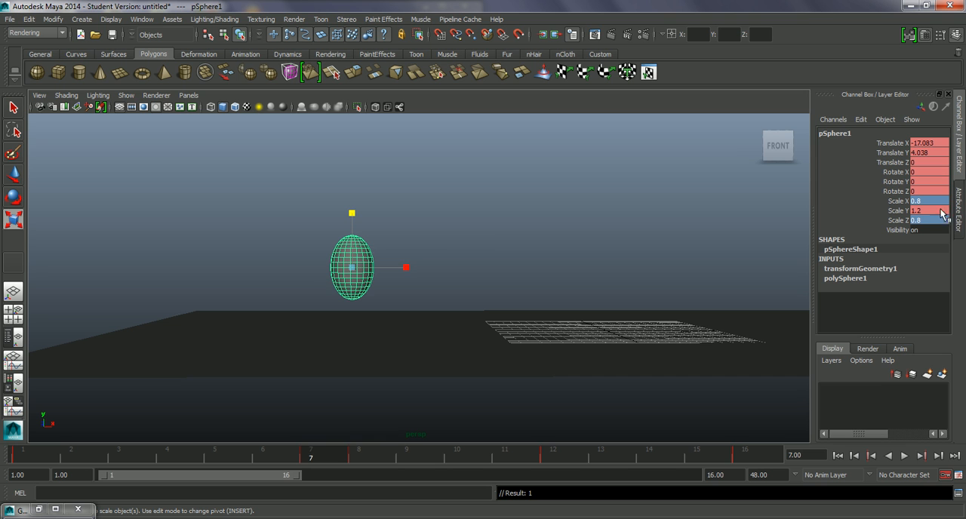
# Scrub and play through frames 7 and 8 to check the change from stretch to squash, then return to frame 1.
pyautogui.moveTo(317, 454)
pyautogui.mouseDown()
pyautogui.moveTo(86, 438)
pyautogui.moveTo(377, 472)
pyautogui.moveTo(322, 451)
pyautogui.mouseUp()
pyautogui.moveTo(328, 451)
pyautogui.mouseDown()
pyautogui.moveTo(367, 454)
pyautogui.moveTo(318, 454)
pyautogui.moveTo(364, 455)
pyautogui.moveTo(336, 454)
pyautogui.mouseUp()
pyautogui.hotkey('alt', 'v')
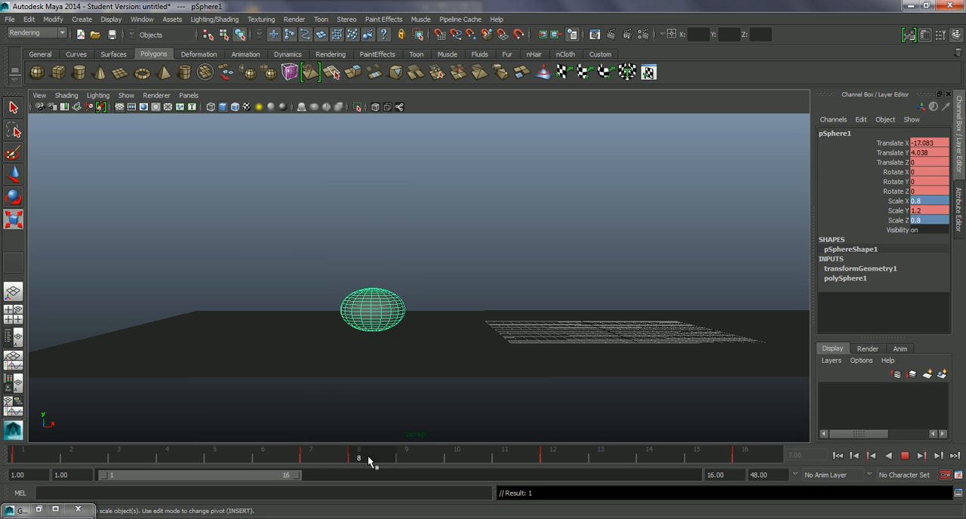
pyautogui.moveTo(376, 456); pyautogui.dragTo(330, 457)
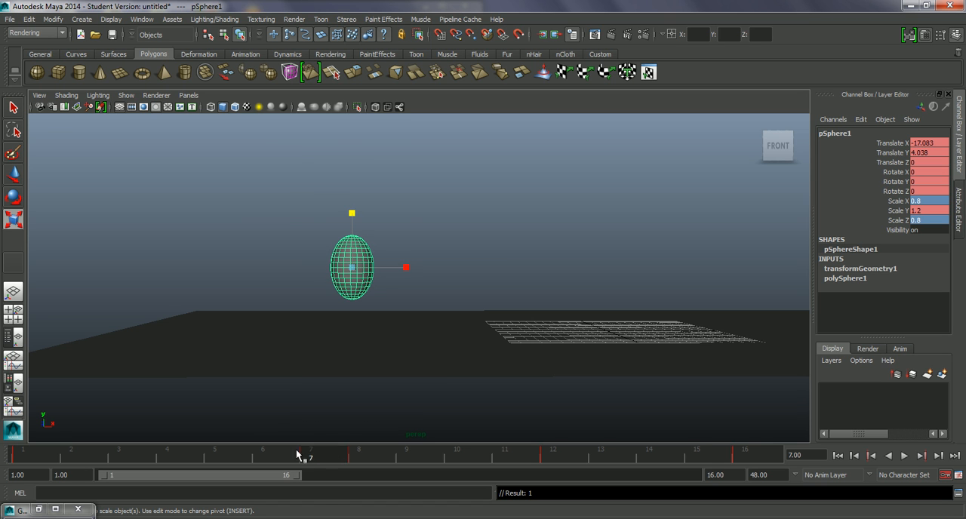
pyautogui.hotkey('alt', 'v')
pyautogui.click(37, 451)
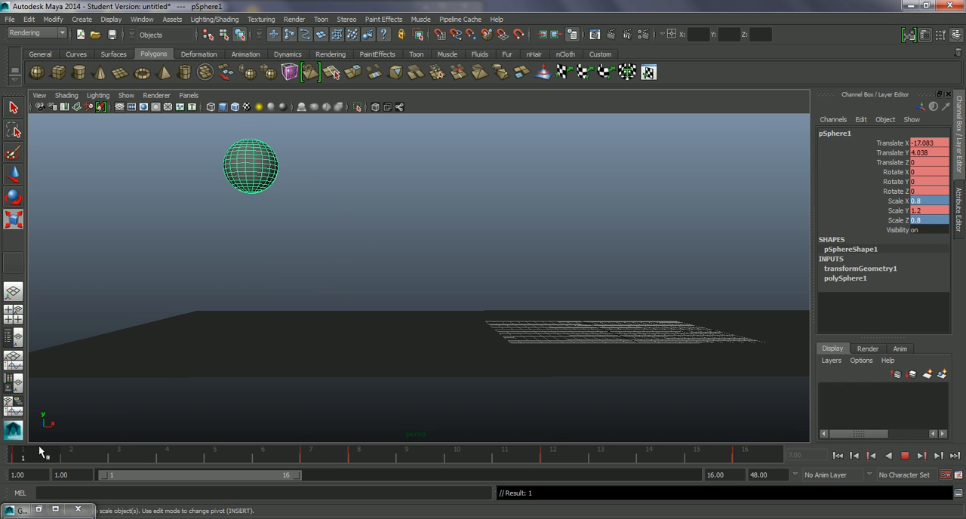
# Reselect the sphere and tilt it at frame 1 by setting its Rotate Z to 45.
pyautogui.click(280, 207)
pyautogui.click(259, 182)
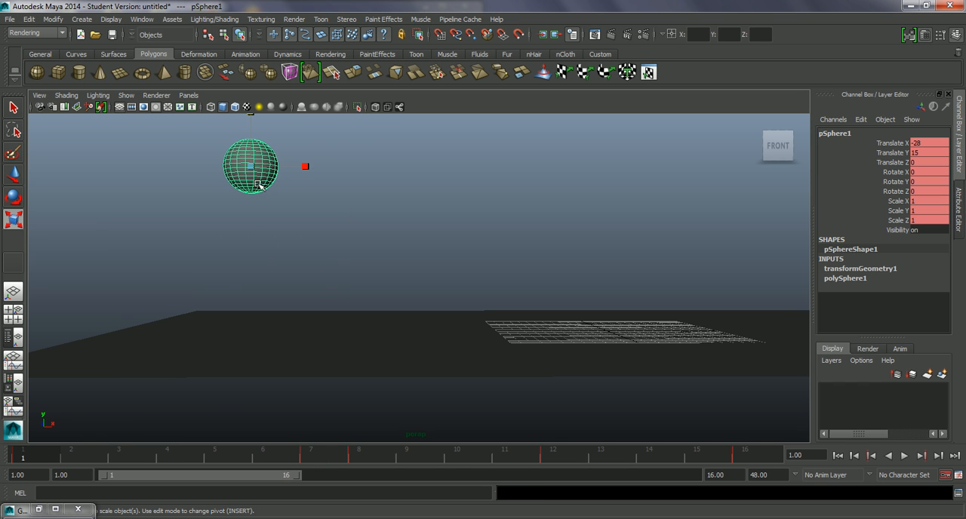
pyautogui.press('e')
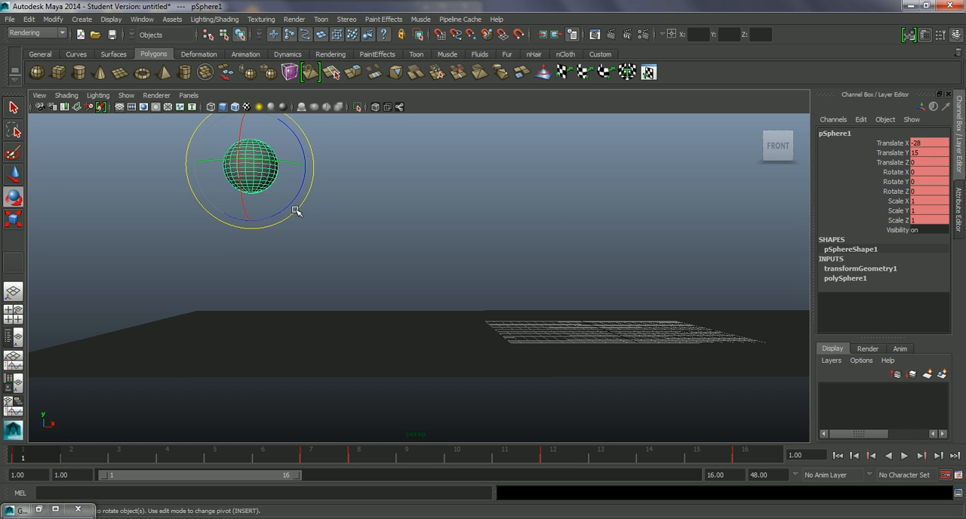
pyautogui.moveTo(293, 202); pyautogui.dragTo(306, 180)
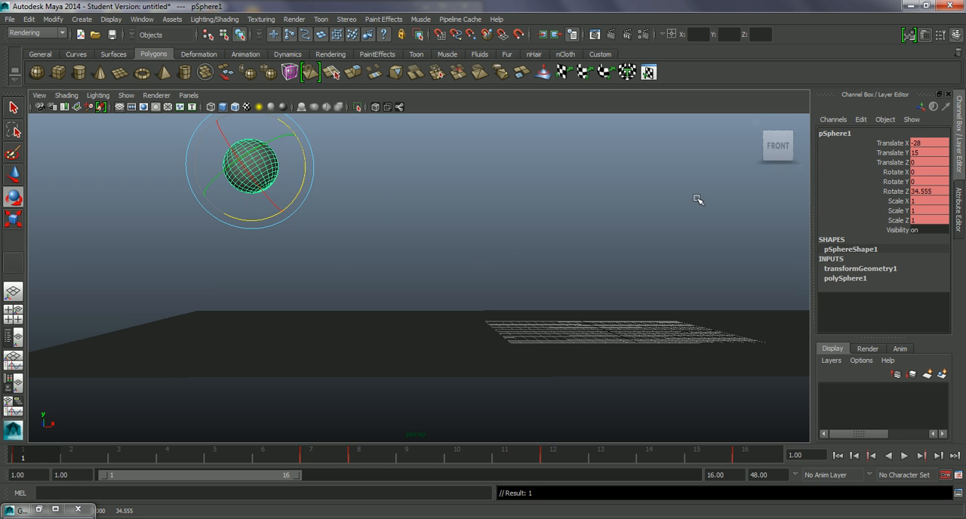
pyautogui.doubleClick(933, 194)
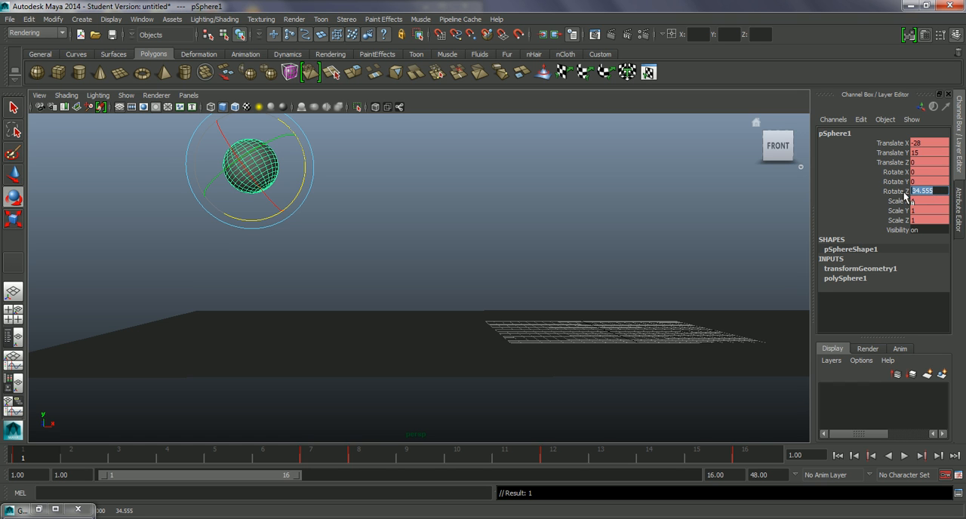
pyautogui.press('Return')
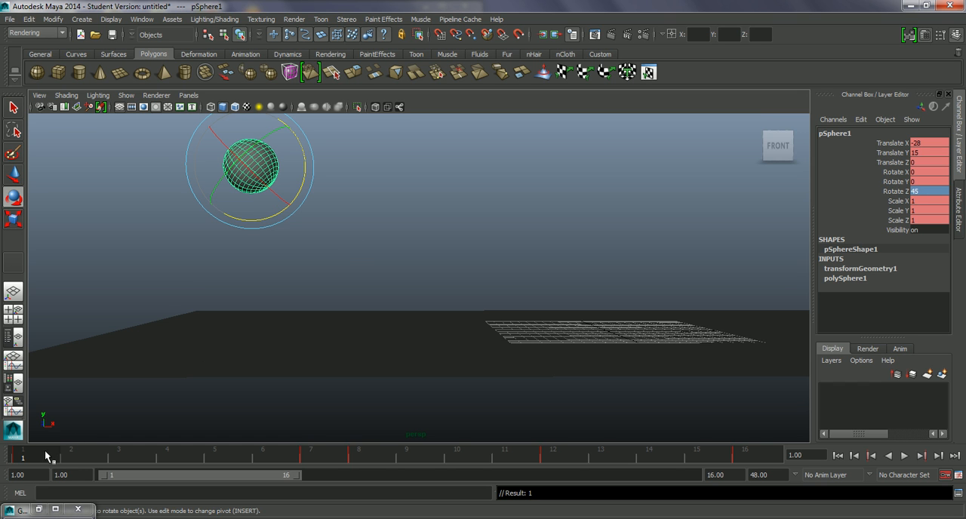
# Rotate the sphere around Z to about 16.8 at frame 7 and play back the bounce.
pyautogui.hotkey('alt', 'v')
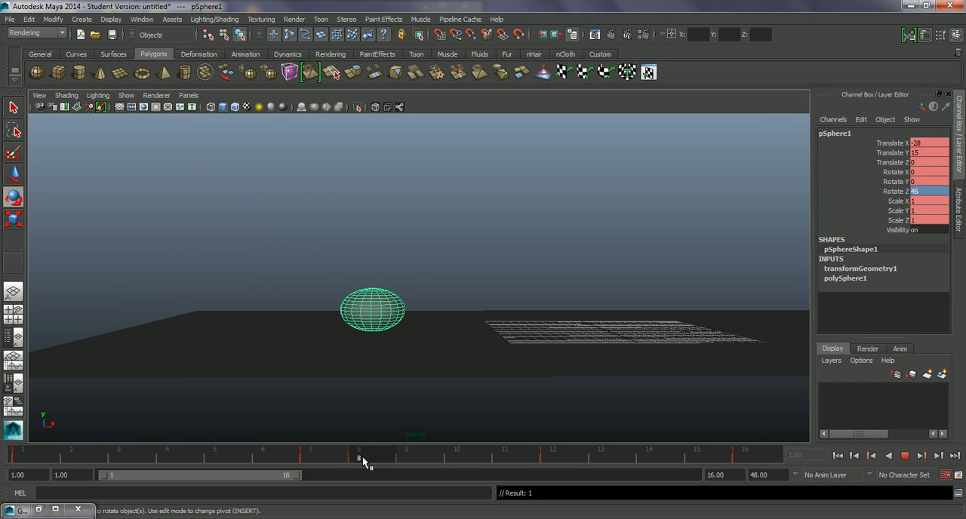
pyautogui.hotkey('alt', 'v')
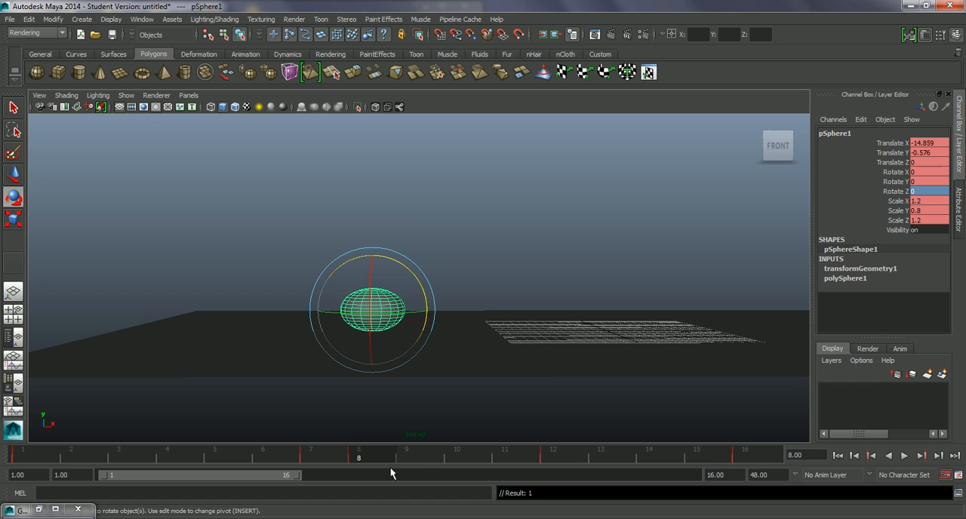
pyautogui.click(335, 453)
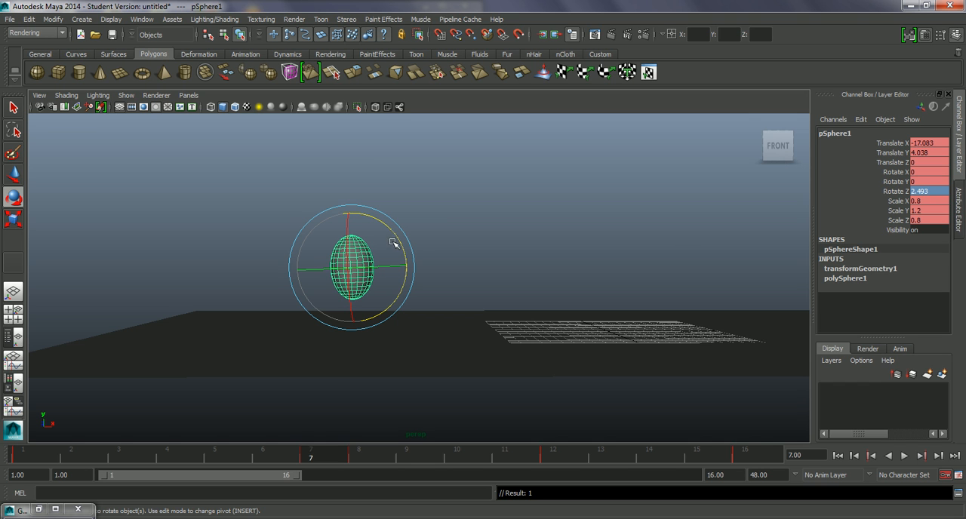
pyautogui.moveTo(400, 242); pyautogui.dragTo(396, 227)
pyautogui.hotkey('alt', 'v')
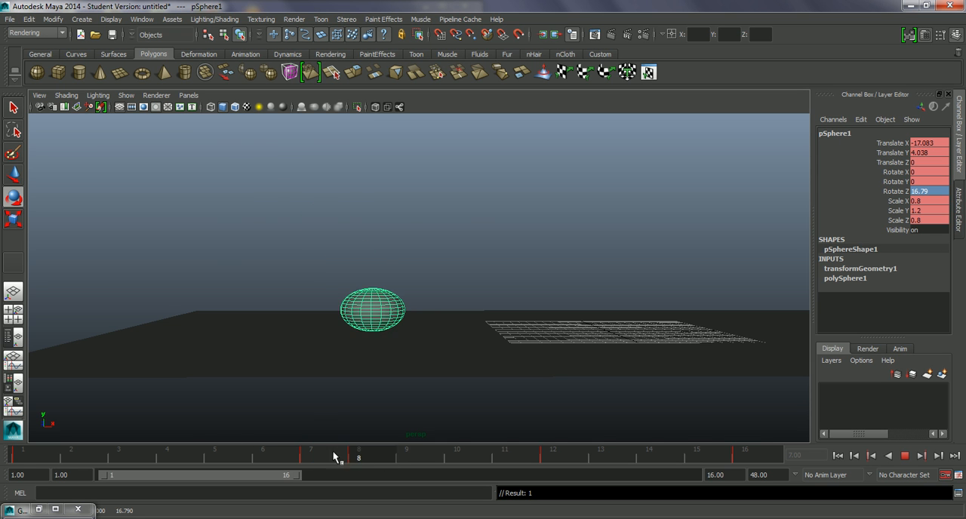
# Set the sphere's Rotate Z to 45 at frame 16, the end of the bounce.
pyautogui.moveTo(562, 468)
pyautogui.mouseDown()
pyautogui.moveTo(652, 474)
pyautogui.moveTo(152, 434)
pyautogui.moveTo(327, 453)
pyautogui.moveTo(513, 453)
pyautogui.moveTo(352, 456)
pyautogui.moveTo(24, 407)
pyautogui.moveTo(474, 452)
pyautogui.moveTo(763, 458)
pyautogui.mouseUp()
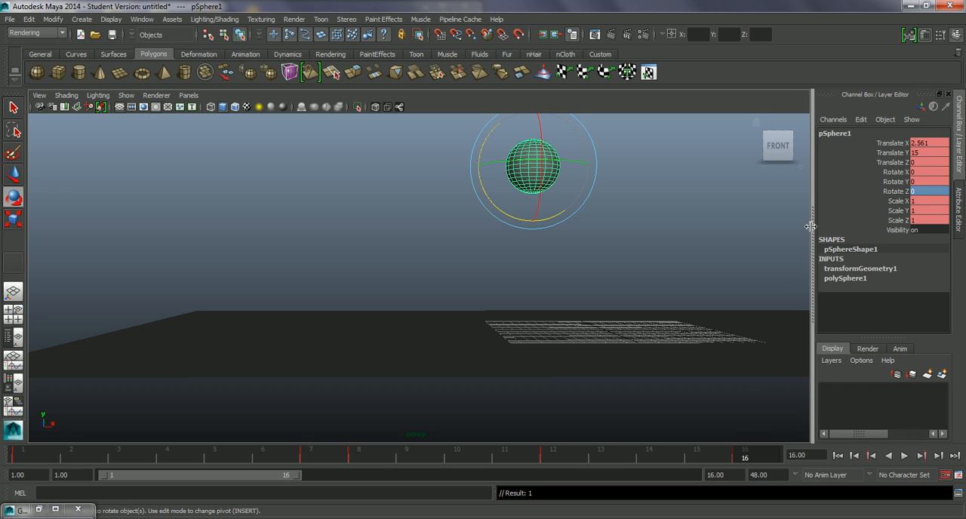
pyautogui.doubleClick(927, 192)
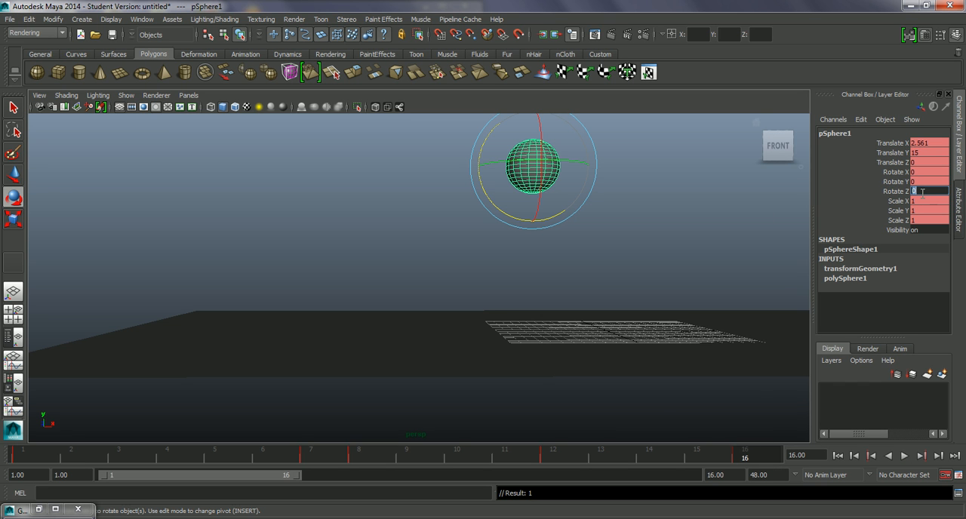
pyautogui.write('45')
pyautogui.press('Return')
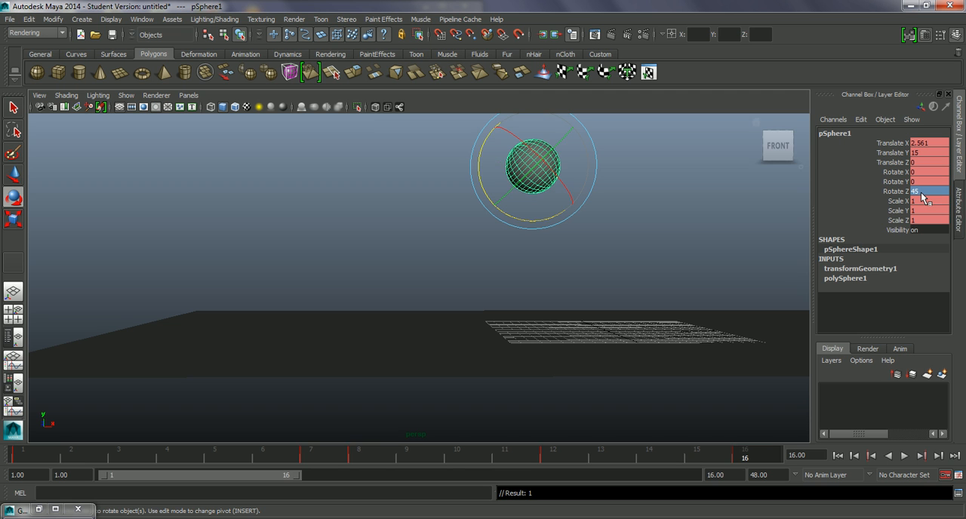
# Play back the bounce, then make a playblast, enlarge the player to review the rotation, and close it.
pyautogui.hotkey('alt', 'v')
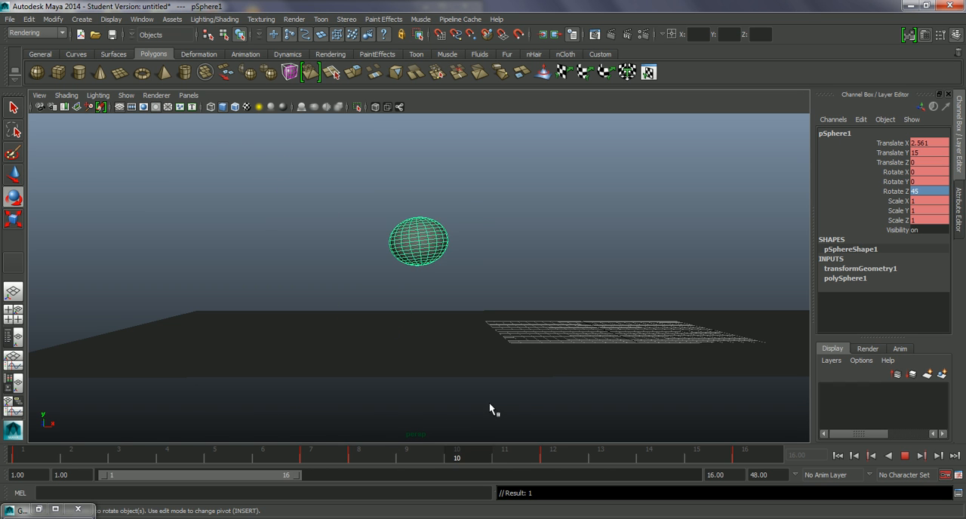
pyautogui.press('Escape')
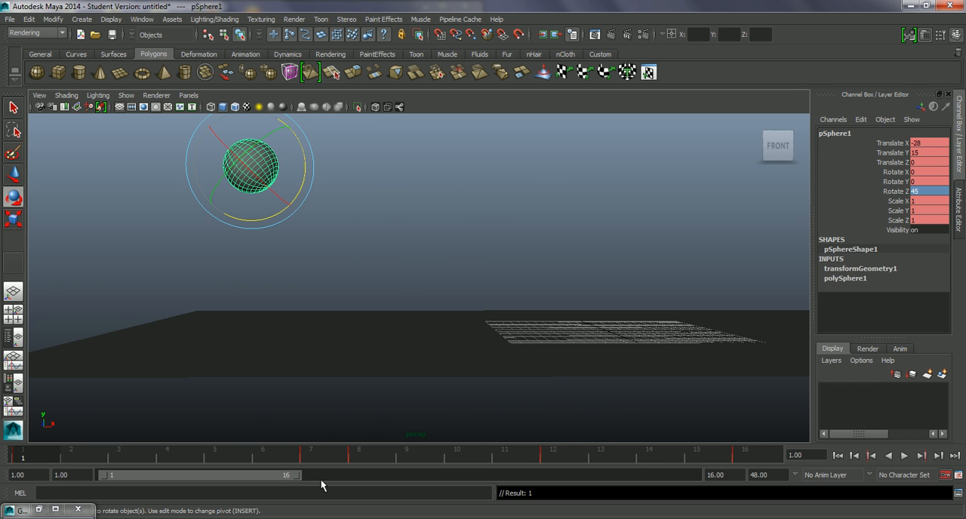
pyautogui.rightClick(189, 453)
pyautogui.click(212, 447)
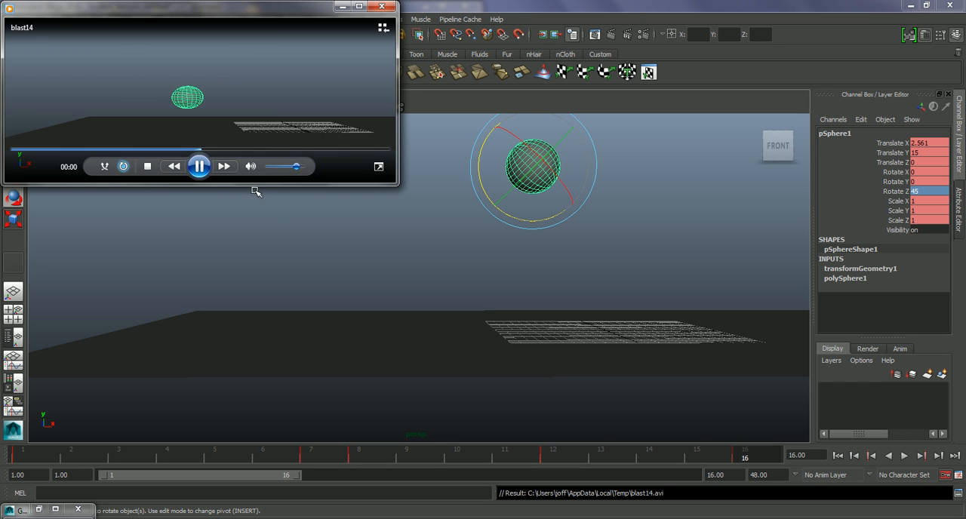
pyautogui.moveTo(256, 187); pyautogui.dragTo(261, 243)
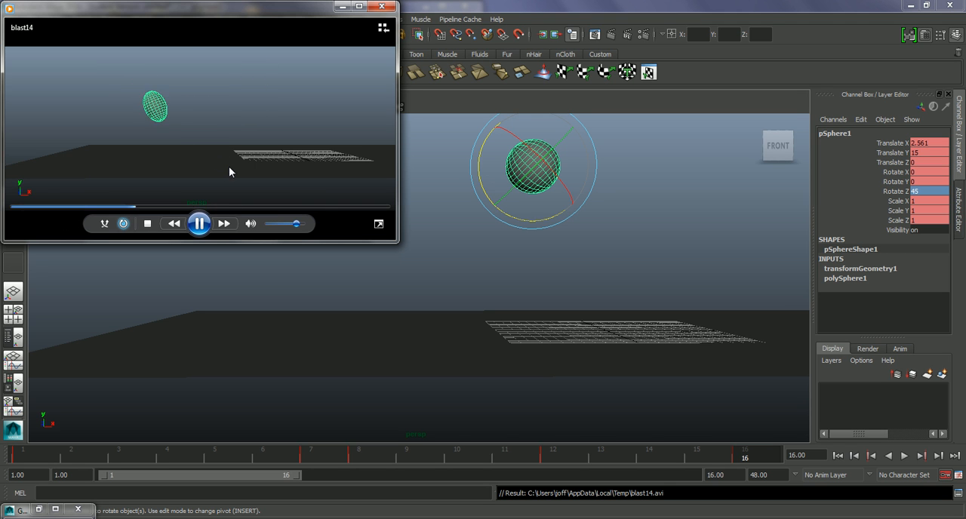
pyautogui.click(382, 6)
# Reselect the sphere and bring up the Graph Editor to show its animation curves.
pyautogui.keyDown('alt'); pyautogui.moveTo(583, 286); pyautogui.dragTo(551, 293); pyautogui.keyUp('alt')
pyautogui.click(575, 217)
pyautogui.click(498, 204)
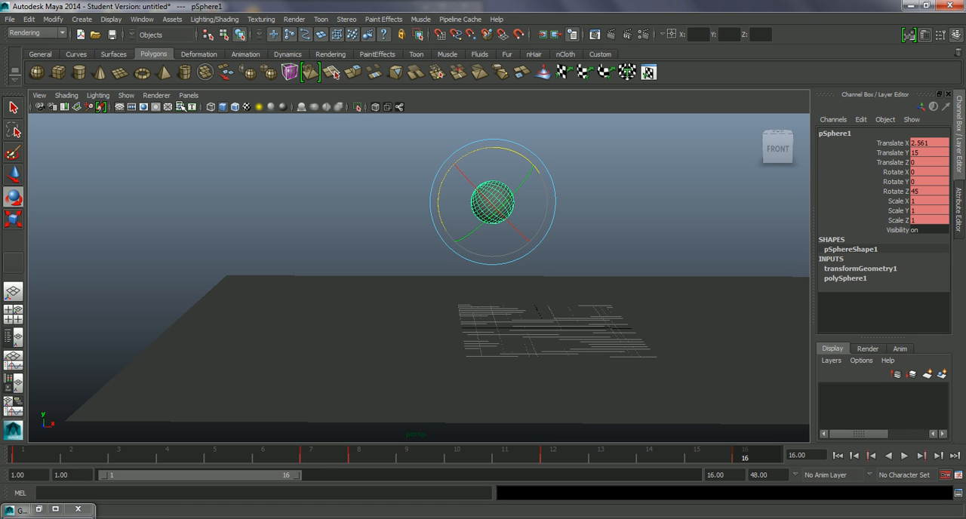
pyautogui.click(38, 509)
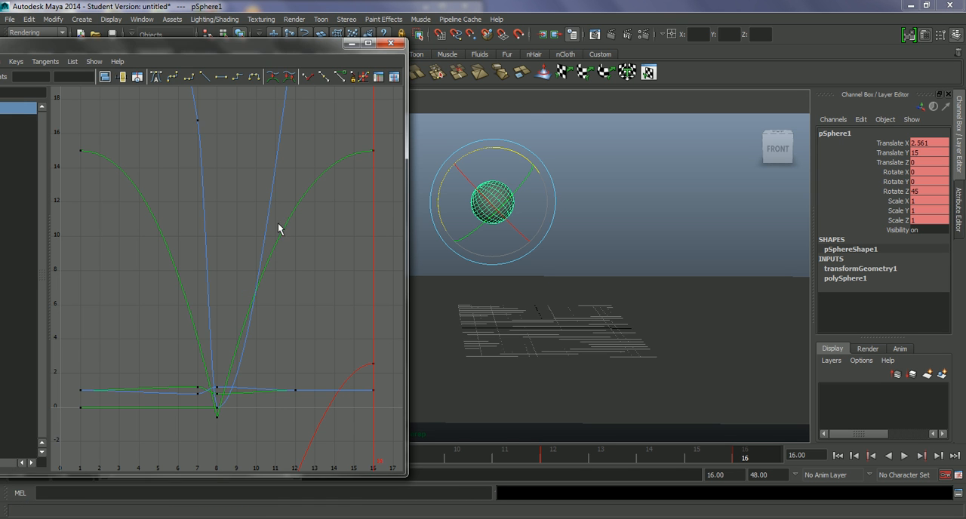
# Widen the Graph Editor and frame the curves of all the sphere's channels from Translate X to Scale Z.
pyautogui.moveTo(284, 48); pyautogui.dragTo(408, 47)
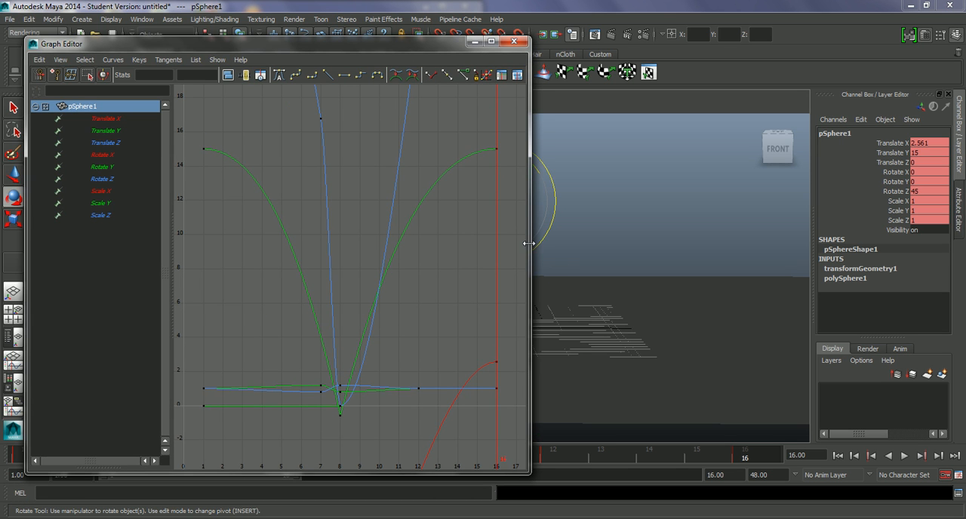
pyautogui.moveTo(530, 243); pyautogui.dragTo(799, 263)
pyautogui.press('a')
pyautogui.keyDown('alt'); pyautogui.moveTo(518, 301); pyautogui.dragTo(457, 238, button='right'); pyautogui.keyUp('alt')
pyautogui.moveTo(112, 121); pyautogui.dragTo(108, 210)
pyautogui.press('f')
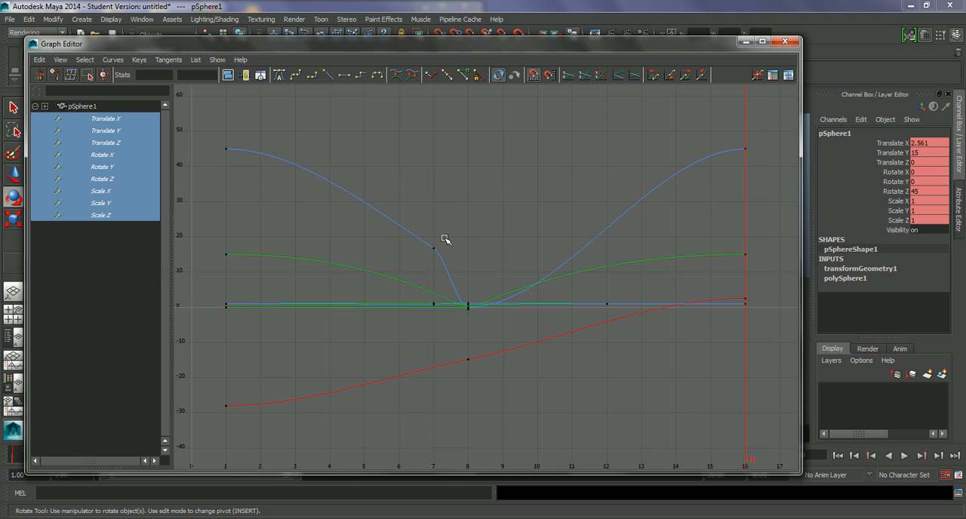
# Select every key on the sphere's curves from frame 1 to 16 and copy them.
pyautogui.keyDown('alt'); pyautogui.moveTo(503, 305); pyautogui.dragTo(549, 176, button='right'); pyautogui.keyUp('alt')
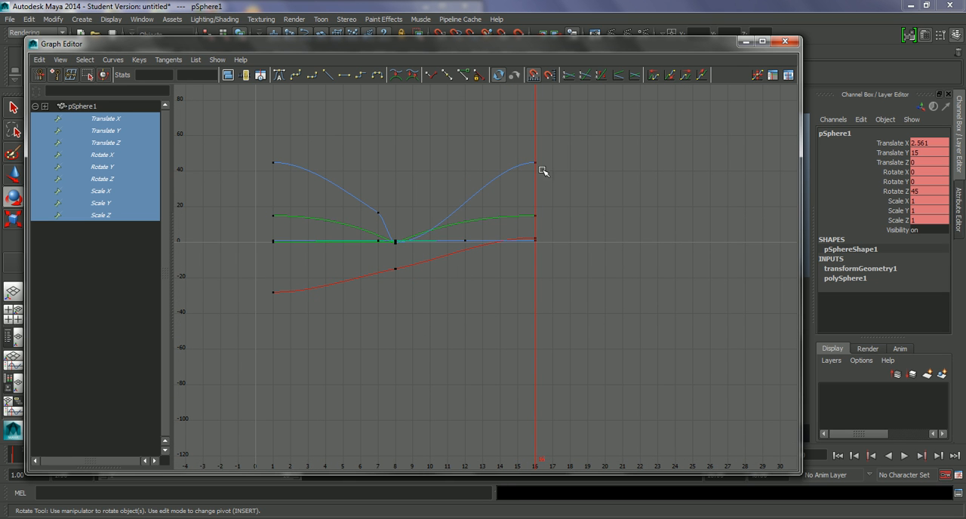
pyautogui.moveTo(416, 284); pyautogui.dragTo(255, 329)
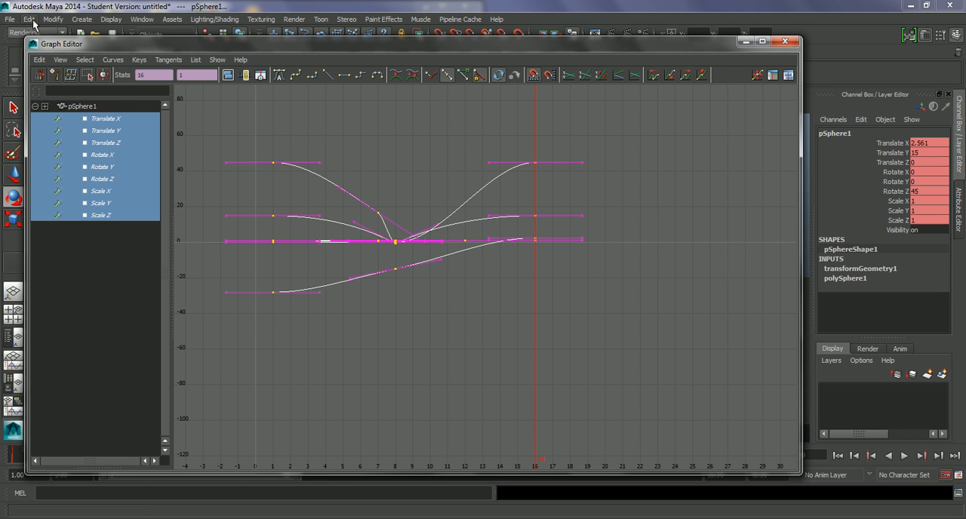
pyautogui.click(48, 63)
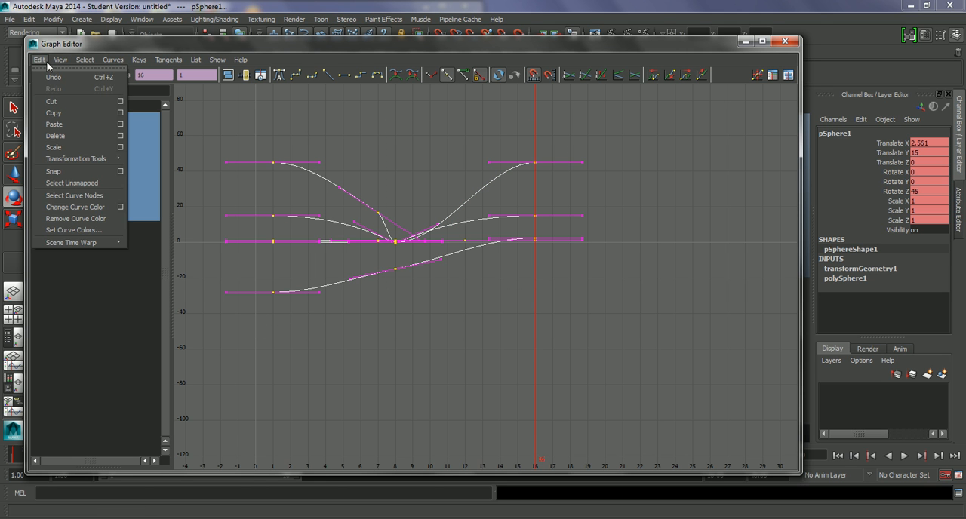
pyautogui.click(56, 106)
# Paste the copied bounce keys at frame 16 to add a second bounce.
pyautogui.moveTo(253, 44); pyautogui.dragTo(248, 8)
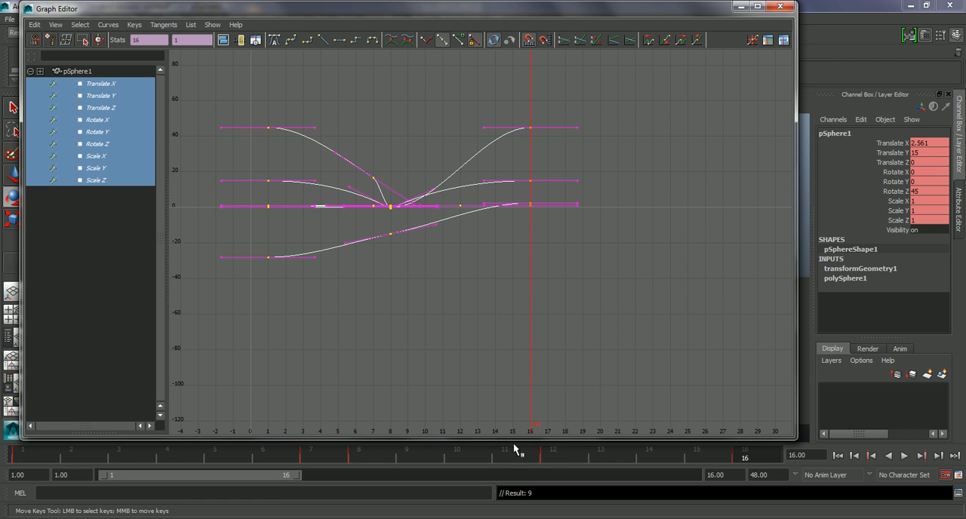
pyautogui.hotkey('alt', 'v')
pyautogui.click(747, 456)
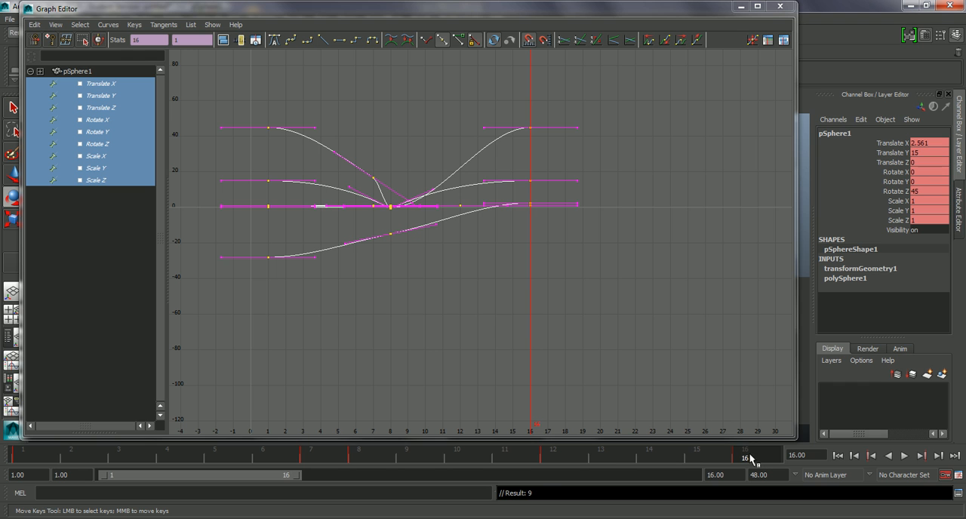
pyautogui.click(35, 24)
pyautogui.click(58, 100)
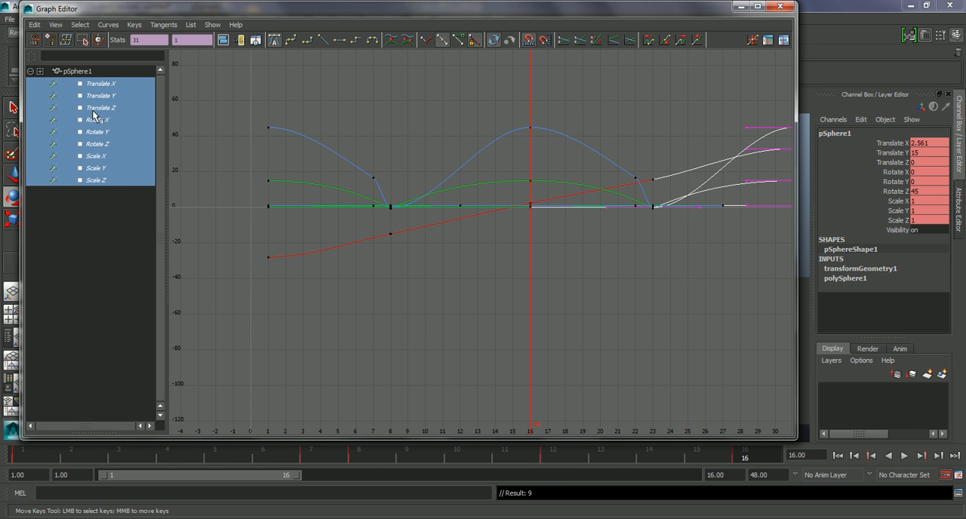
# Extend the end of the playback range to frame 48.
pyautogui.keyDown('alt'); pyautogui.moveTo(625, 264); pyautogui.dragTo(600, 251, button='right'); pyautogui.keyUp('alt')
pyautogui.keyDown('alt'); pyautogui.moveTo(600, 250); pyautogui.dragTo(487, 235, button='middle'); pyautogui.keyUp('alt')
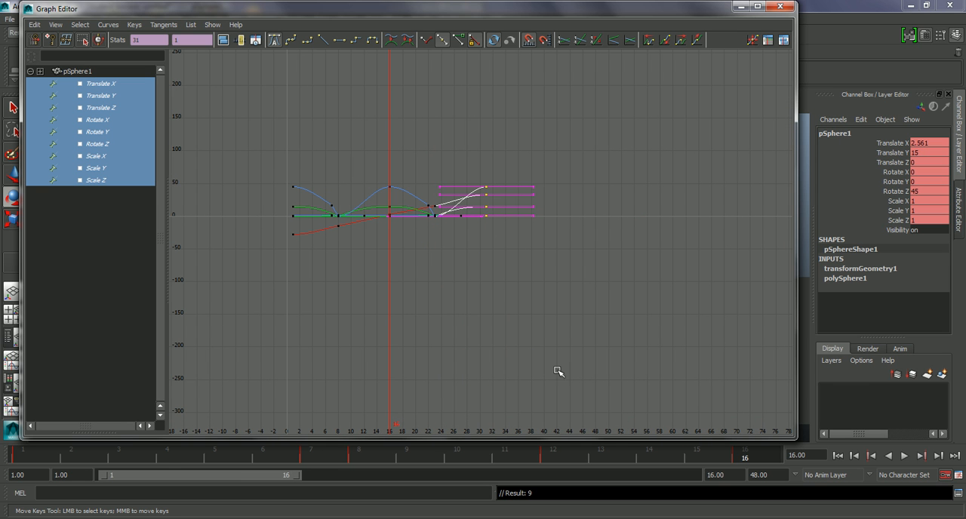
pyautogui.doubleClick(715, 475)
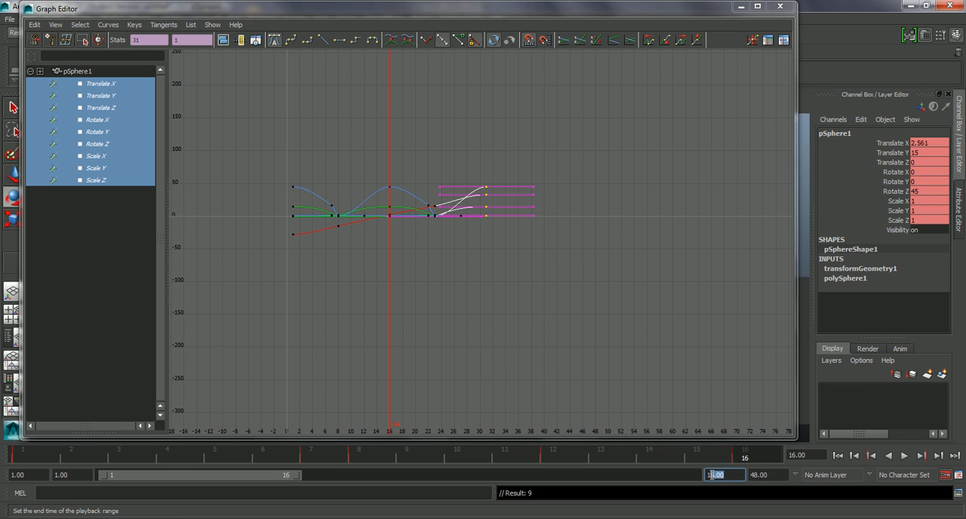
pyautogui.write('48')
pyautogui.press('Return')
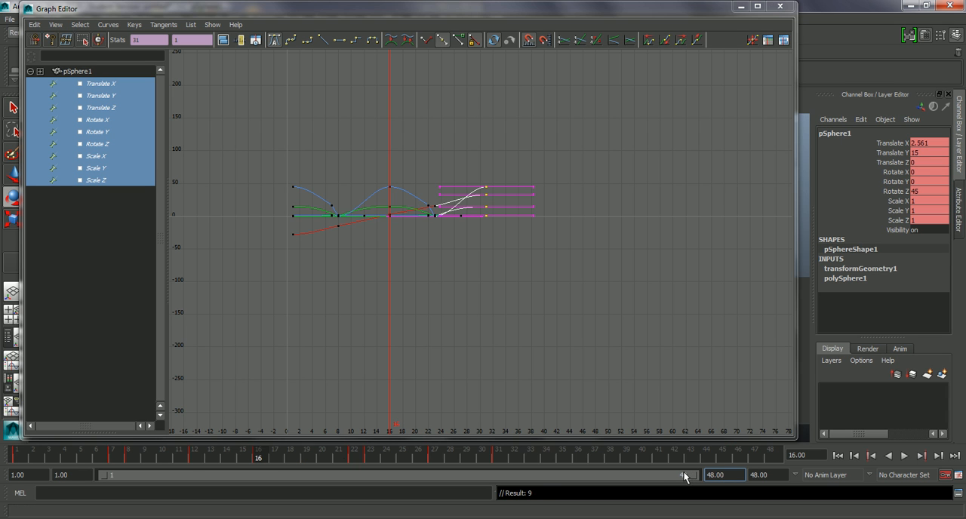
# Paste the copied bounce keys at frame 31 to add a third bounce.
pyautogui.hotkey('alt', 'v')
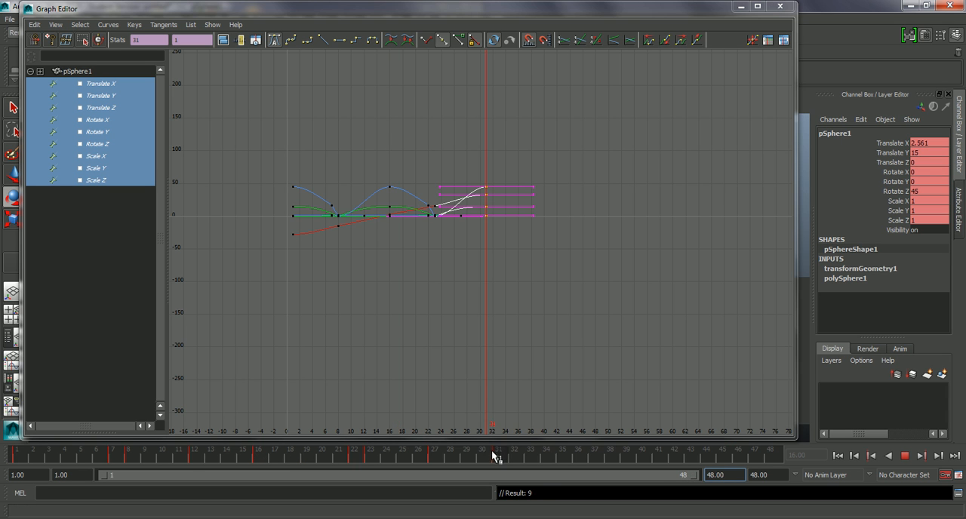
pyautogui.click(499, 454)
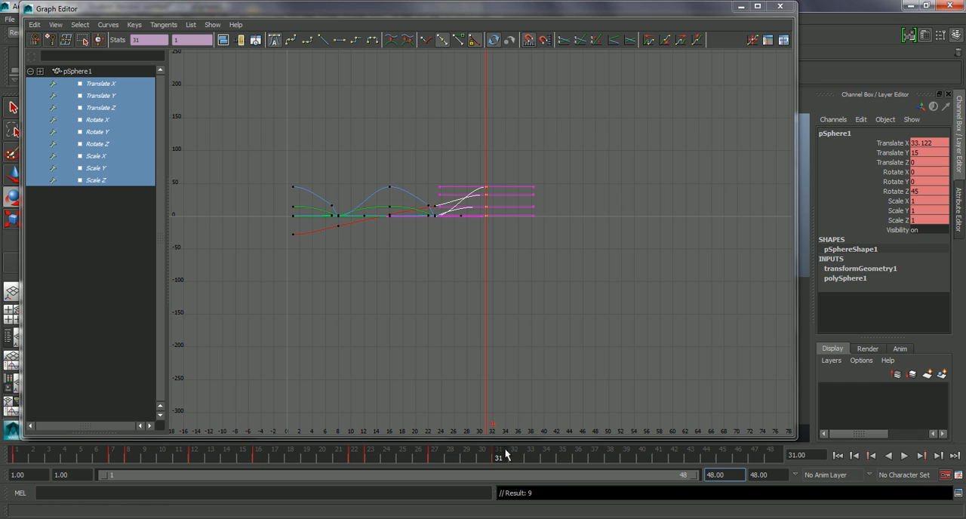
pyautogui.click(34, 24)
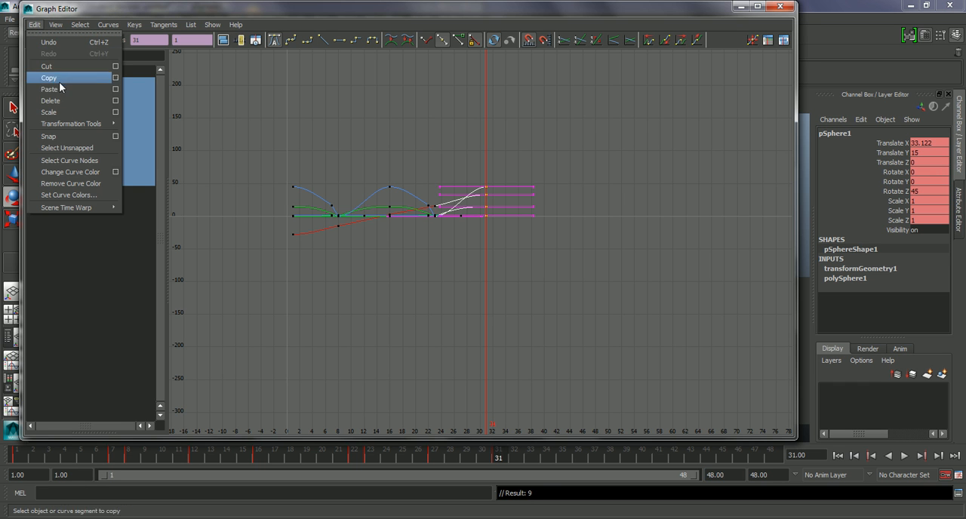
pyautogui.click(50, 89)
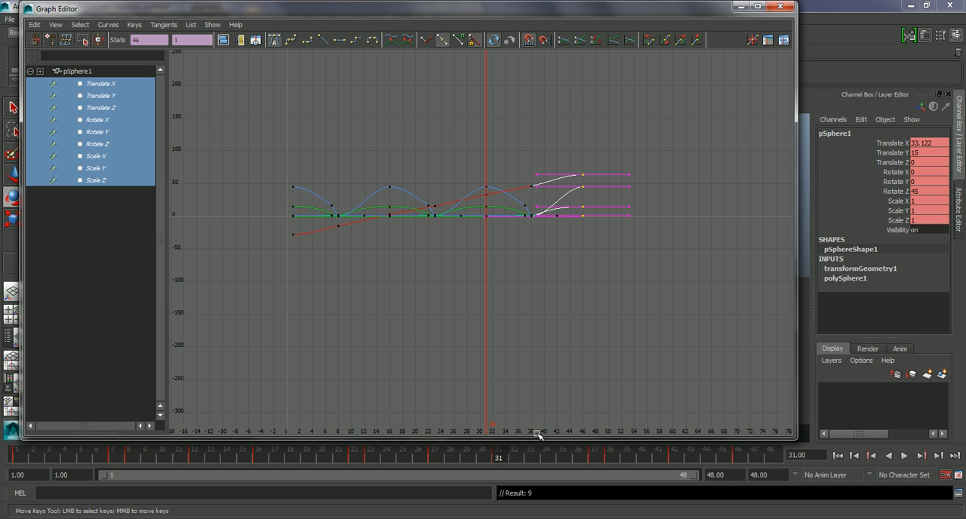
# Paste the copied bounce keys at frame 46 to add a fourth bounce.
pyautogui.hotkey('alt', 'v')
pyautogui.click(739, 451)
pyautogui.click(56, 25)
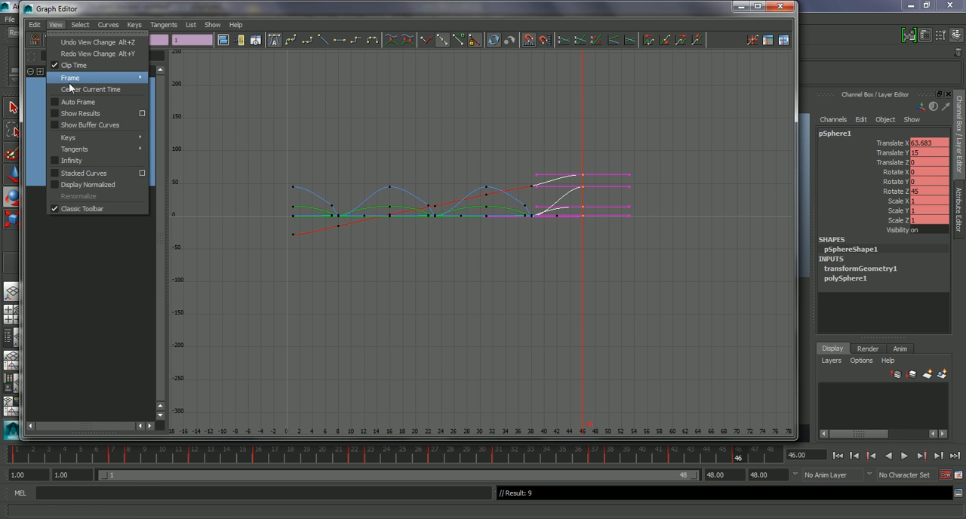
pyautogui.moveTo(34, 25)
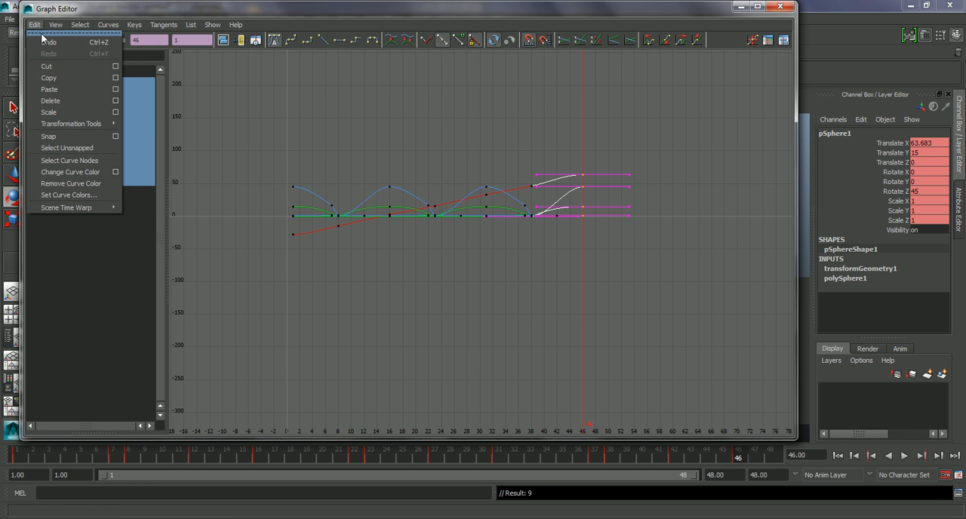
pyautogui.click(50, 89)
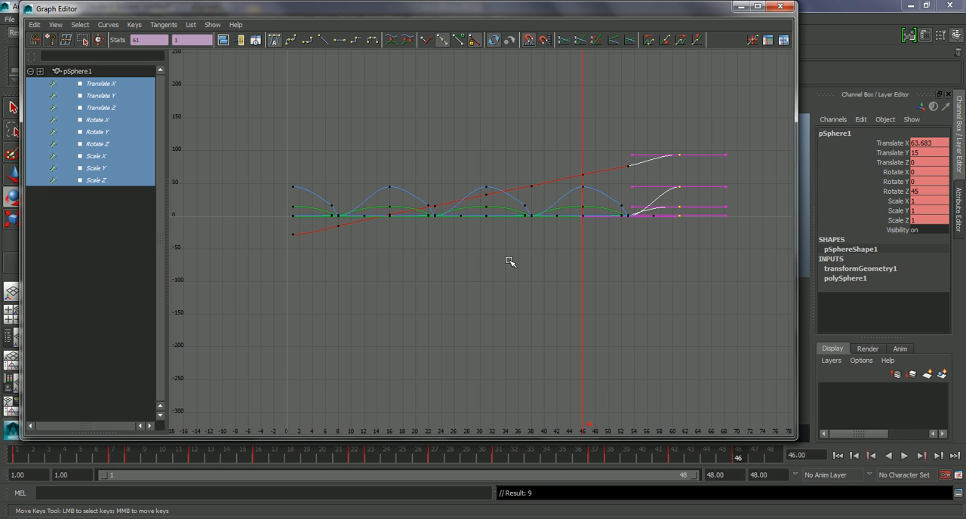
# Maximize the Graph Editor to examine the repeated bounce curves, and minimize it again.
pyautogui.moveTo(648, 19); pyautogui.dragTo(243, 20)
pyautogui.moveTo(313, 18); pyautogui.dragTo(507, 3)
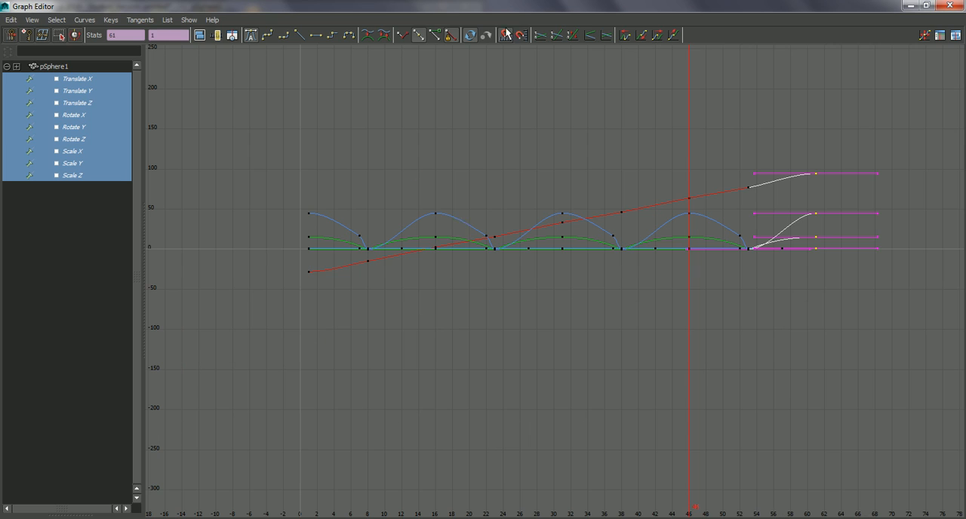
pyautogui.click(910, 5)
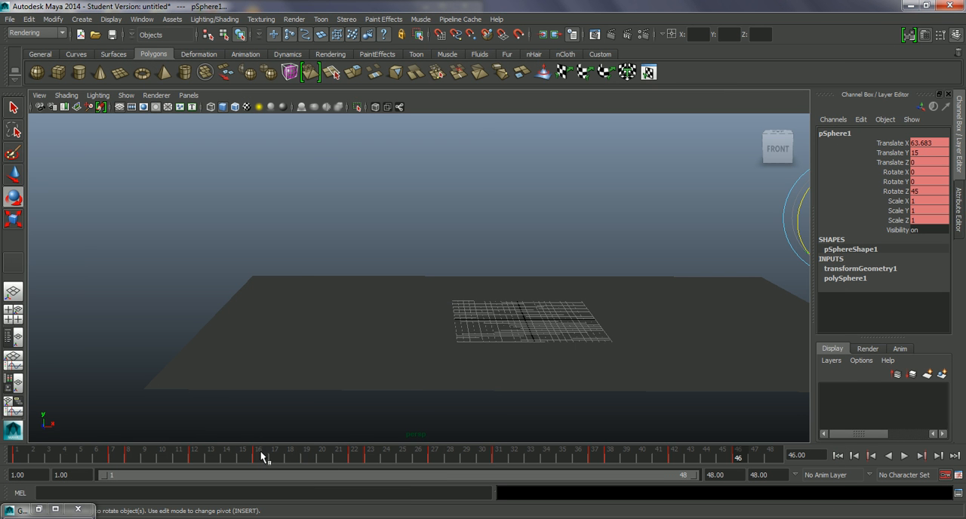
# Reframe the scene to show the whole ground plane, playblast the repeated bounces, and close the player.
pyautogui.keyDown('alt'); pyautogui.moveTo(480, 386); pyautogui.dragTo(402, 386); pyautogui.keyUp('alt')
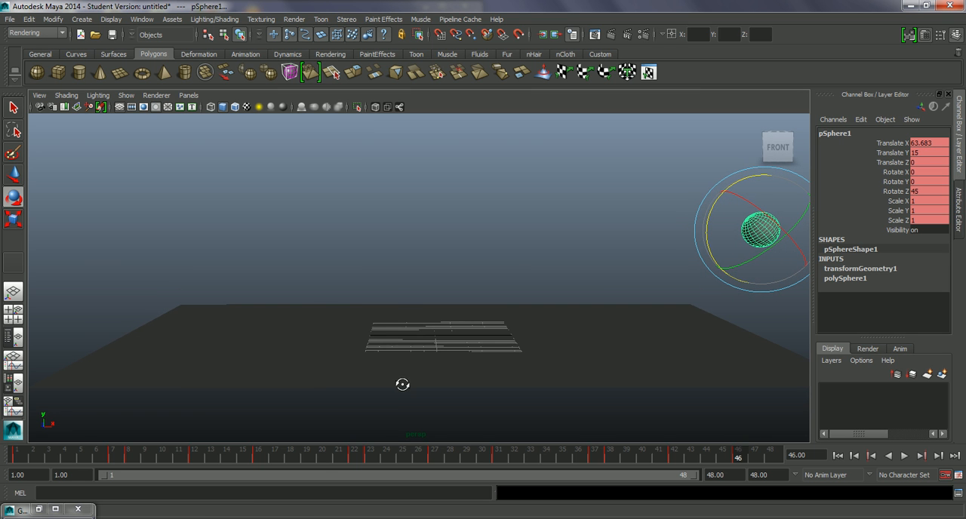
pyautogui.rightClick(288, 454)
pyautogui.click(325, 447)
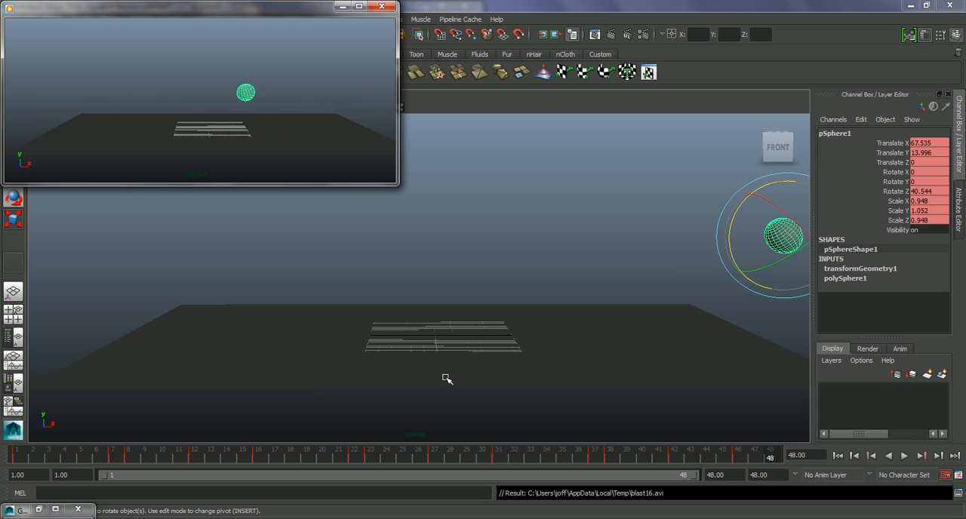
pyautogui.click(382, 6)
pyautogui.click(785, 244)
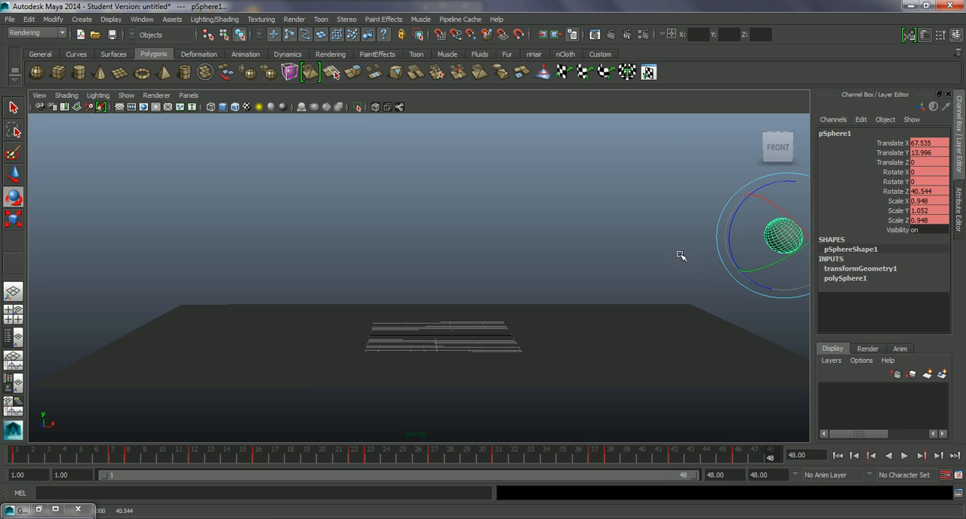
# Isolate the sphere's Translate Y curve in the Graph Editor and lower its frame 16 peak to about 14.5.
pyautogui.click(41, 511)
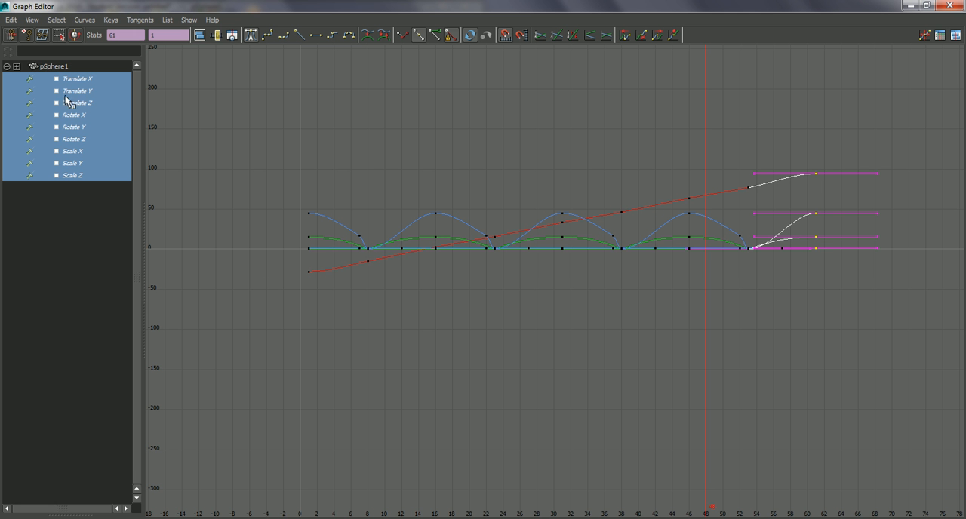
pyautogui.click(77, 91)
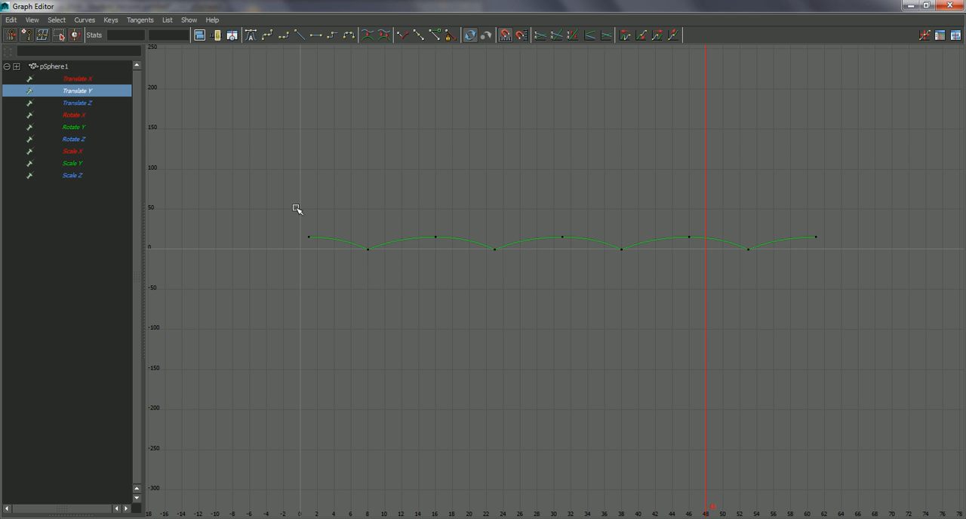
pyautogui.press('f')
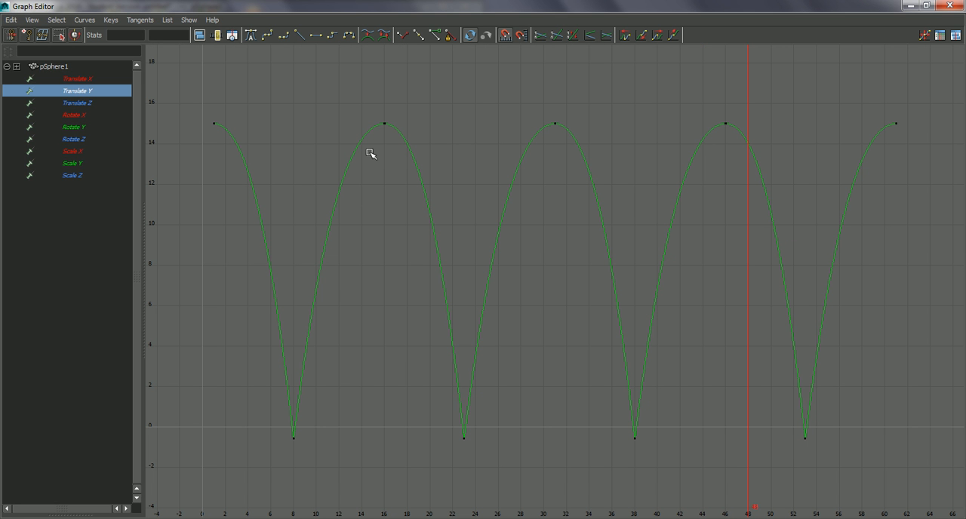
pyautogui.moveTo(393, 135); pyautogui.dragTo(392, 134)
pyautogui.moveTo(385, 124); pyautogui.dragTo(385, 130, button='middle')
# Raise the Translate Y peak at frame 46 to about 15.5 and lower the frame 61 key to about 14.6.
pyautogui.moveTo(716, 115); pyautogui.dragTo(731, 132)
pyautogui.moveTo(728, 127); pyautogui.dragTo(727, 115, button='middle')
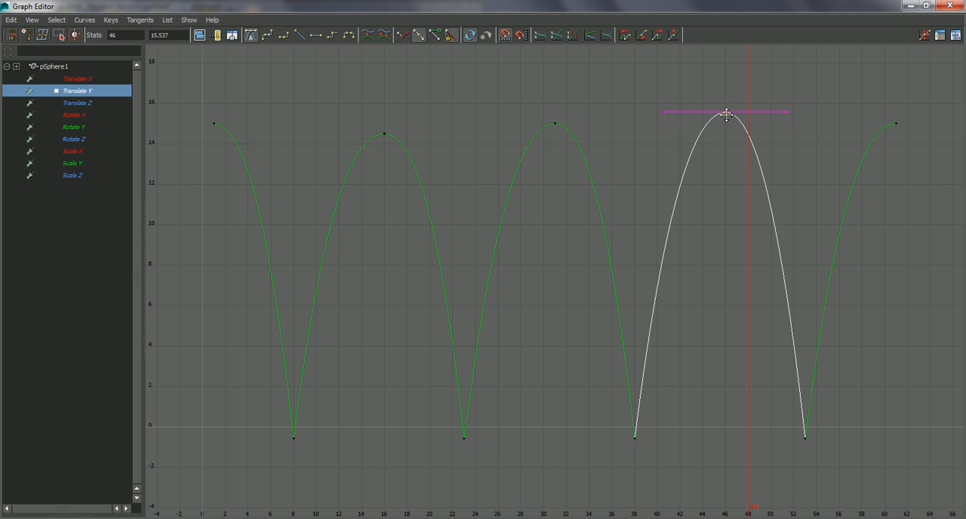
pyautogui.moveTo(908, 131); pyautogui.dragTo(908, 131)
pyautogui.moveTo(898, 122); pyautogui.dragTo(898, 133, button='middle')
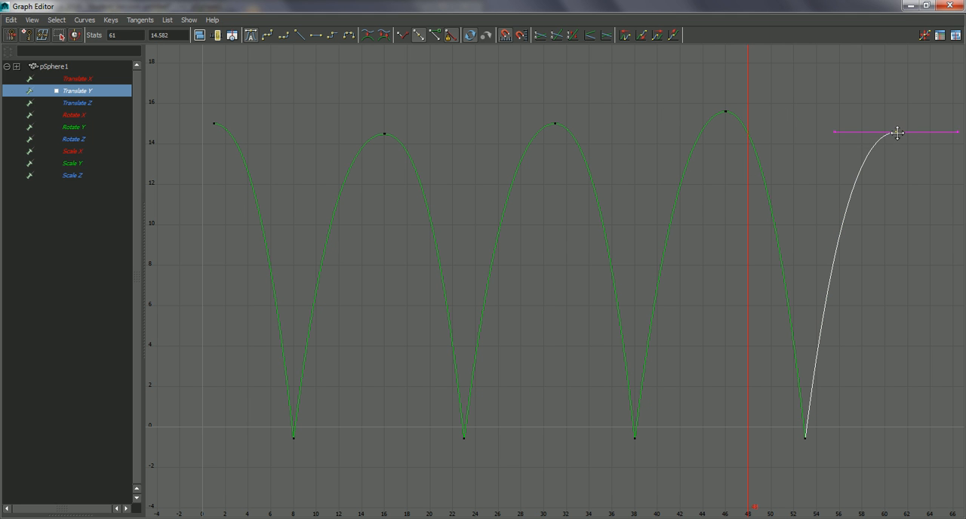
# Lower the Translate Y peak at frame 31 to about 14.7 and raise the frame 16 peak to about 15.1.
pyautogui.moveTo(514, 112); pyautogui.dragTo(559, 127)
pyautogui.moveTo(559, 126); pyautogui.dragTo(556, 130, button='middle')
pyautogui.click(386, 136)
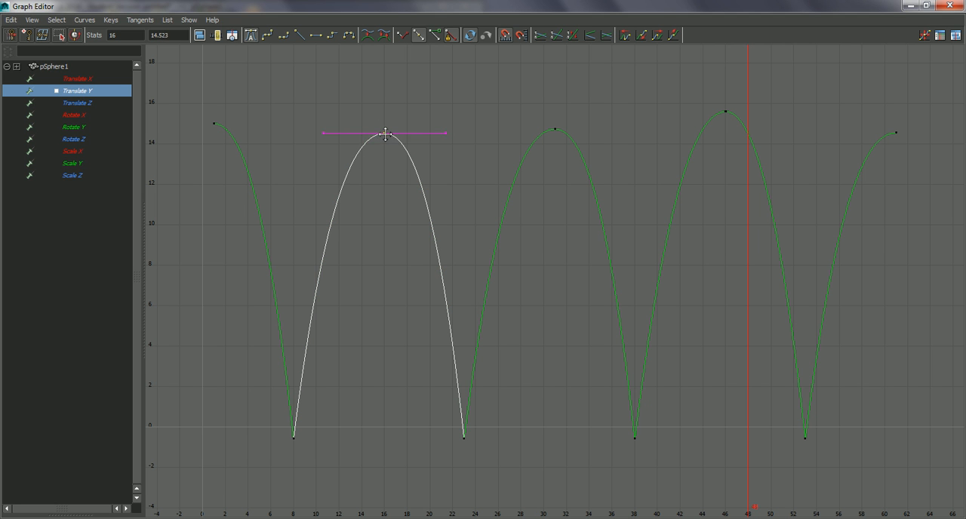
pyautogui.moveTo(384, 131); pyautogui.dragTo(383, 125, button='middle')
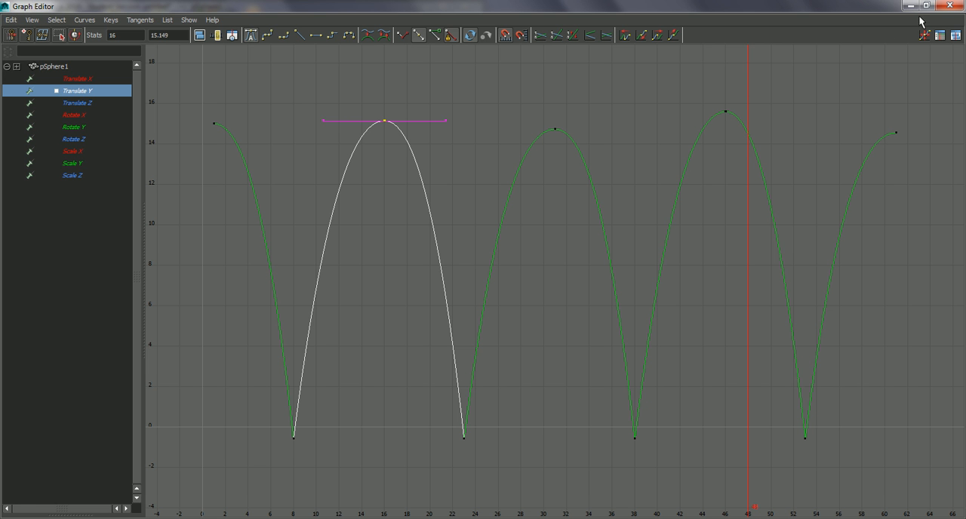
# Minimize the Graph Editor, playblast the varied bounces from frame 1, and pause the clip to inspect the motion.
pyautogui.click(911, 6)
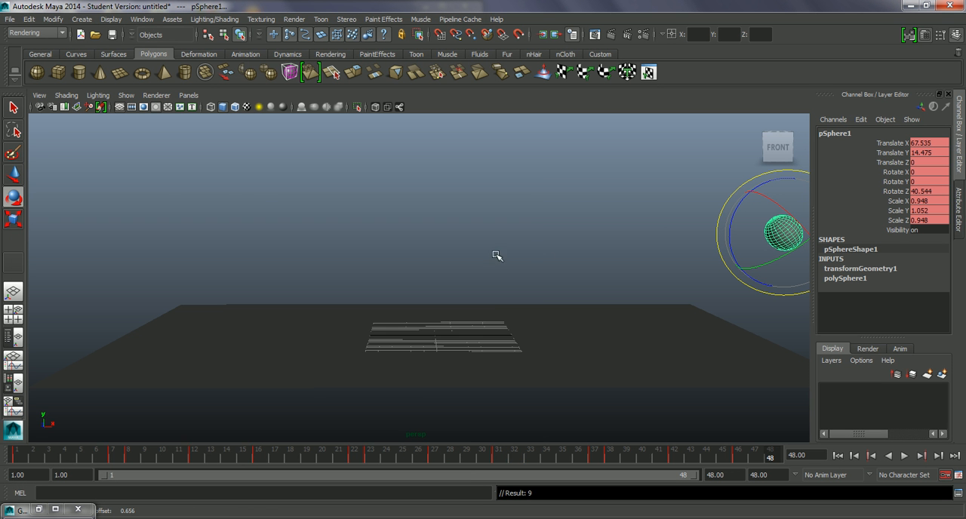
pyautogui.click(837, 456)
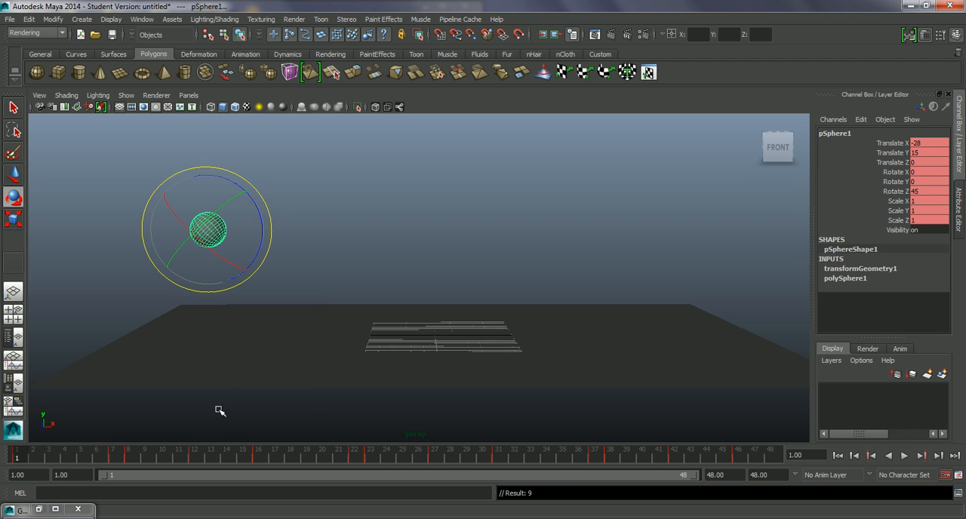
pyautogui.rightClick(202, 459)
pyautogui.click(230, 450)
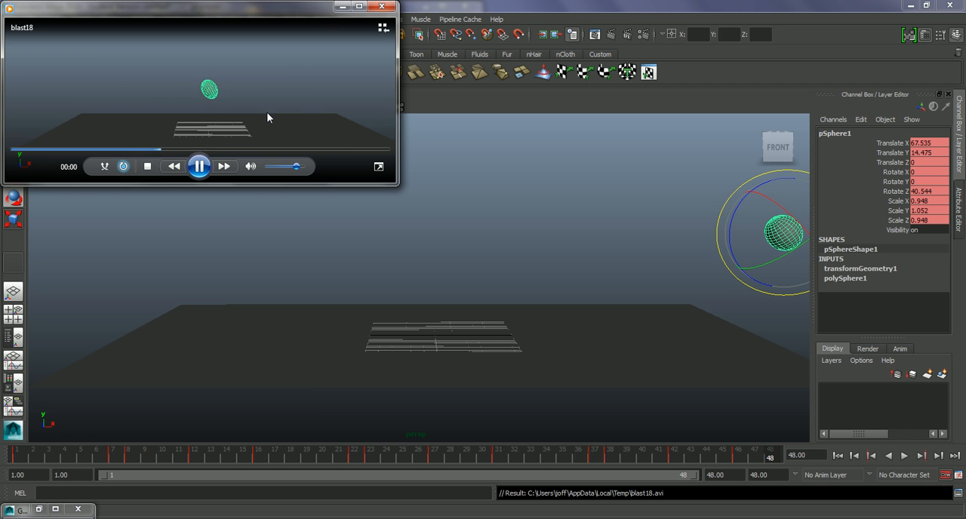
pyautogui.moveTo(156, 16); pyautogui.dragTo(233, 78)
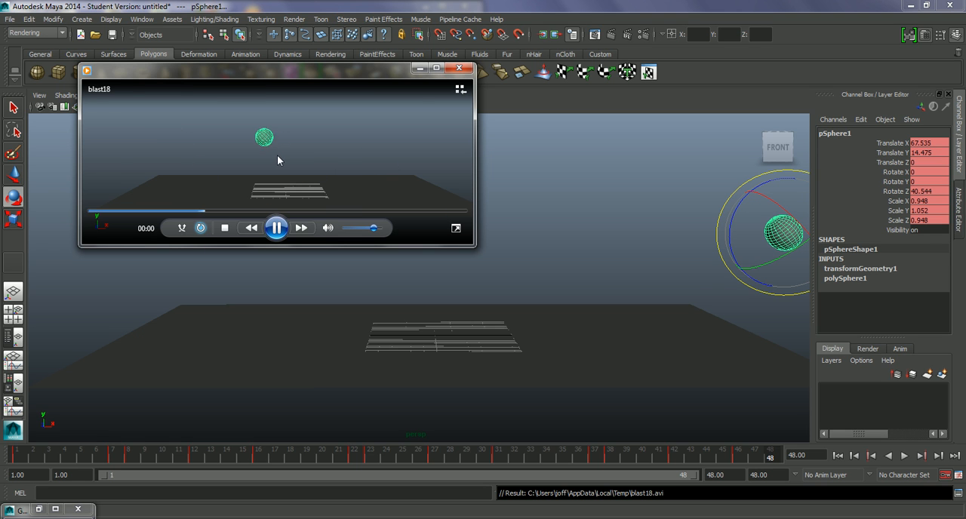
pyautogui.click(277, 228)
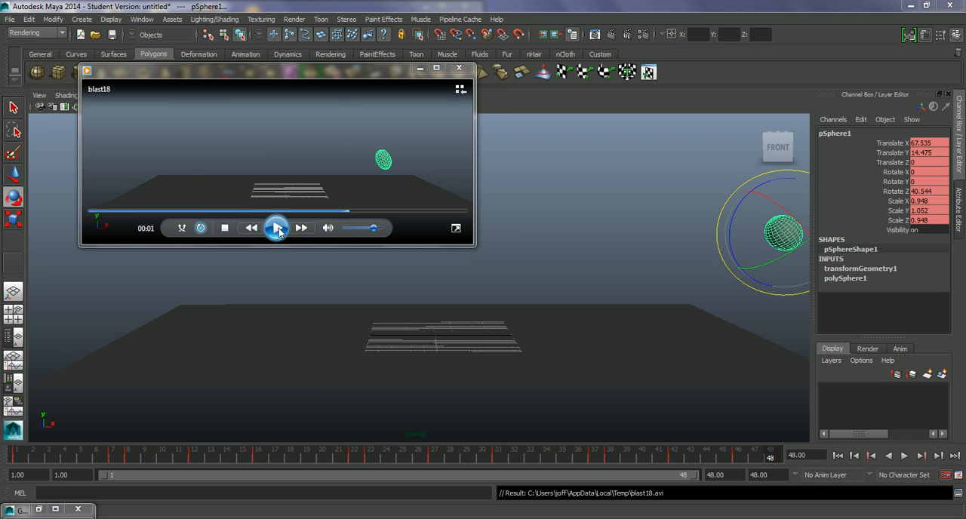